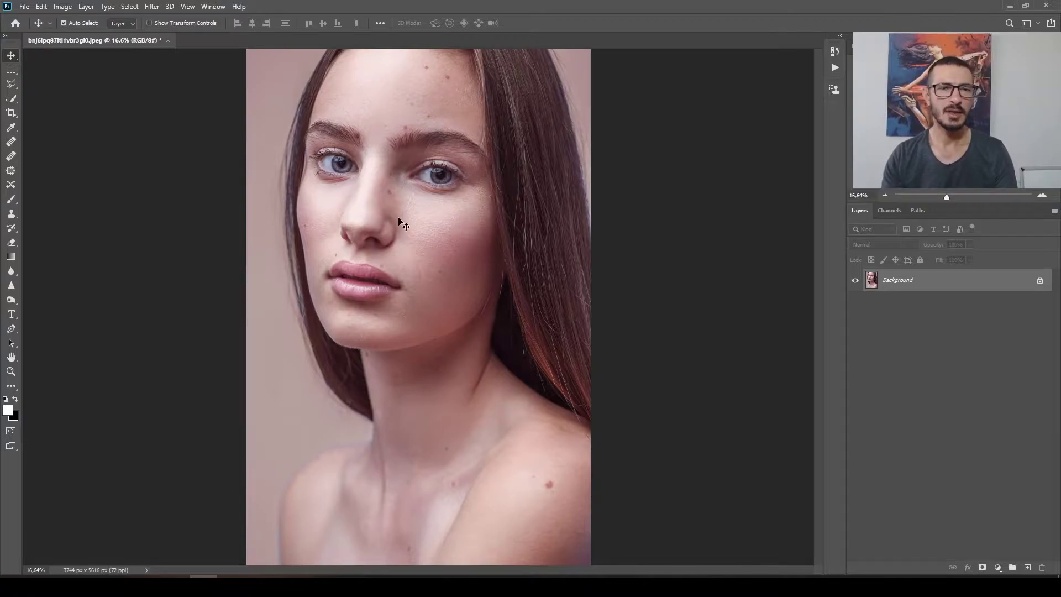
Step: Add a new empty layer above the Background for marking the skin blemishes
{"action": "scroll", "coordinate": [422, 182], "scroll_direction": "up", "scroll_amount": 1}
{"action": "scroll", "coordinate": [448, 91], "scroll_direction": "up", "scroll_amount": 4}
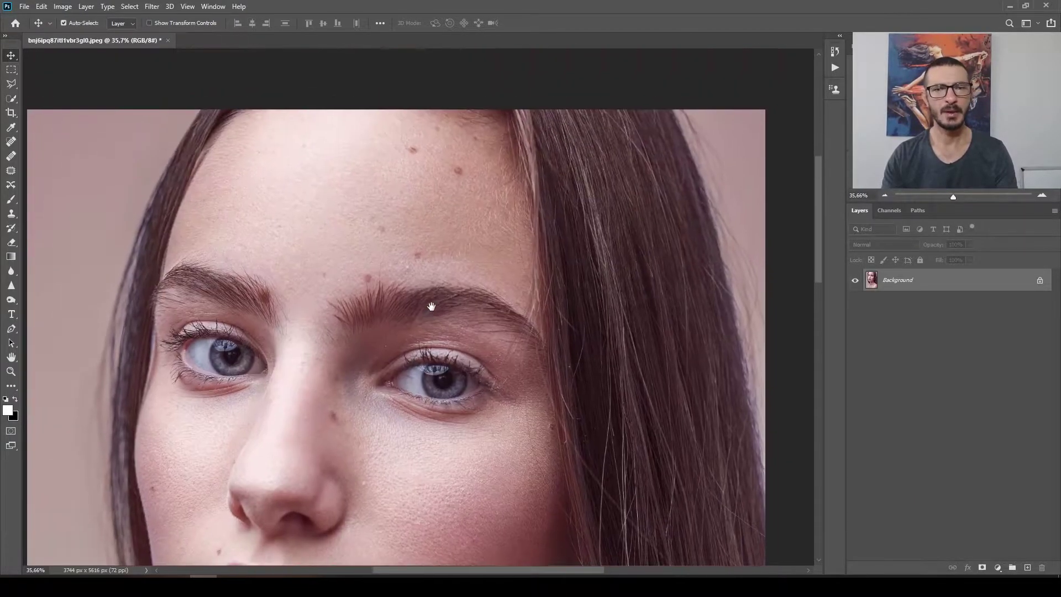
{"action": "left_click", "coordinate": [1028, 568]}
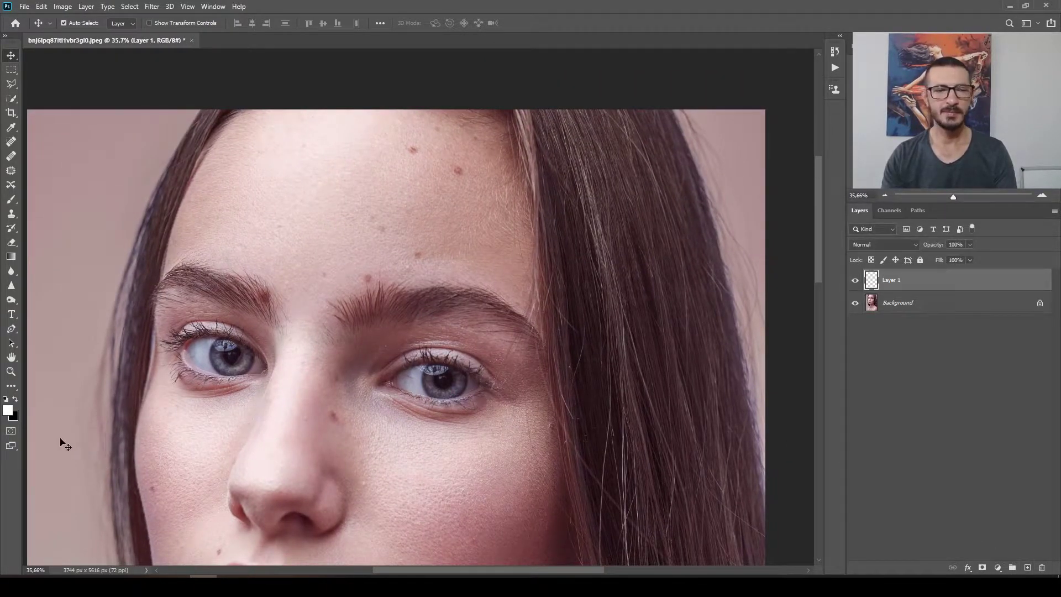
Step: Choose the Brush tool and set the foreground color to bright green (#16ed2b)
{"action": "key", "text": "b"}
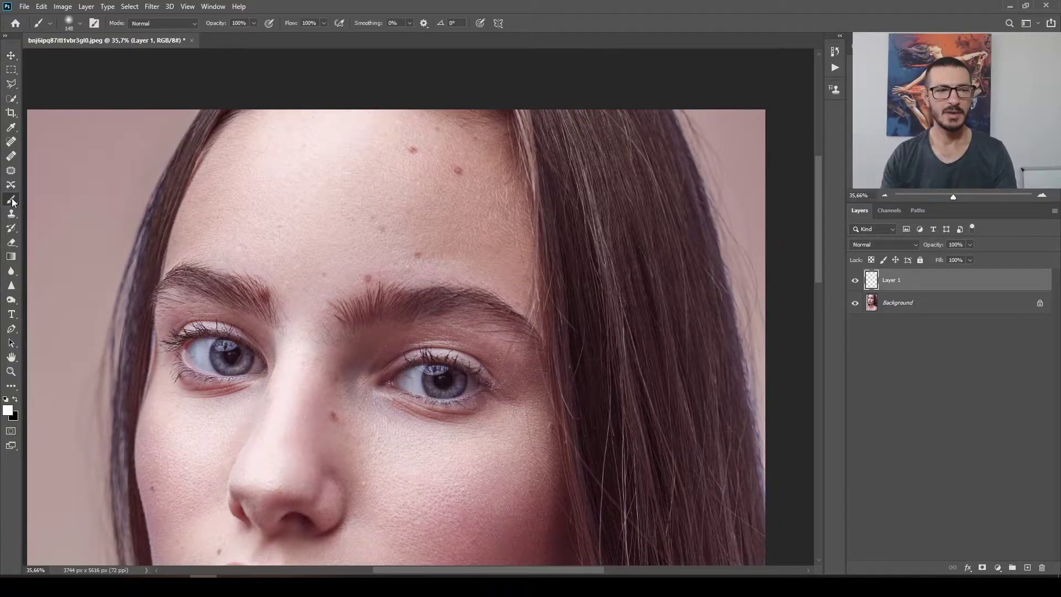
{"action": "left_click", "coordinate": [8, 412]}
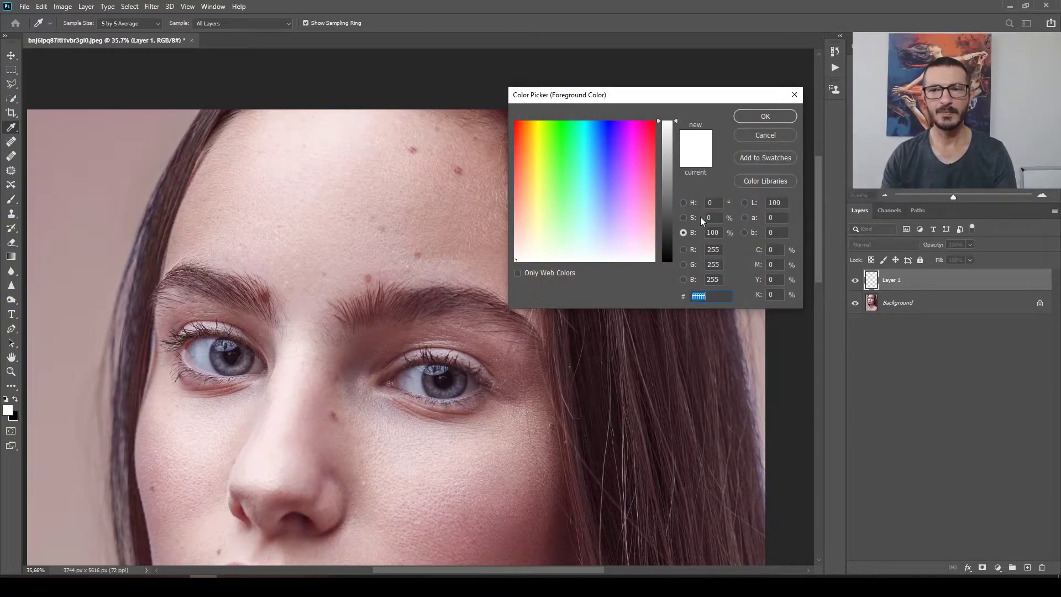
{"action": "left_click", "coordinate": [685, 204]}
{"action": "mouse_move", "coordinate": [670, 201]}
{"action": "left_mouse_down"}
{"action": "mouse_move", "coordinate": [670, 172]}
{"action": "mouse_move", "coordinate": [670, 212]}
{"action": "left_mouse_up"}
{"action": "left_click", "coordinate": [642, 131]}
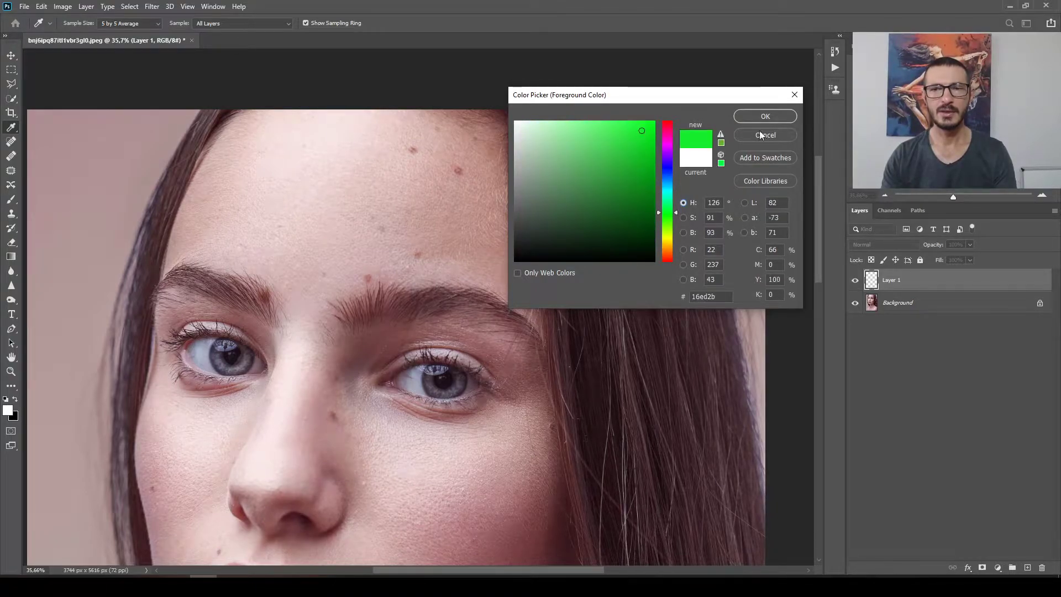
{"action": "left_click", "coordinate": [766, 117]}
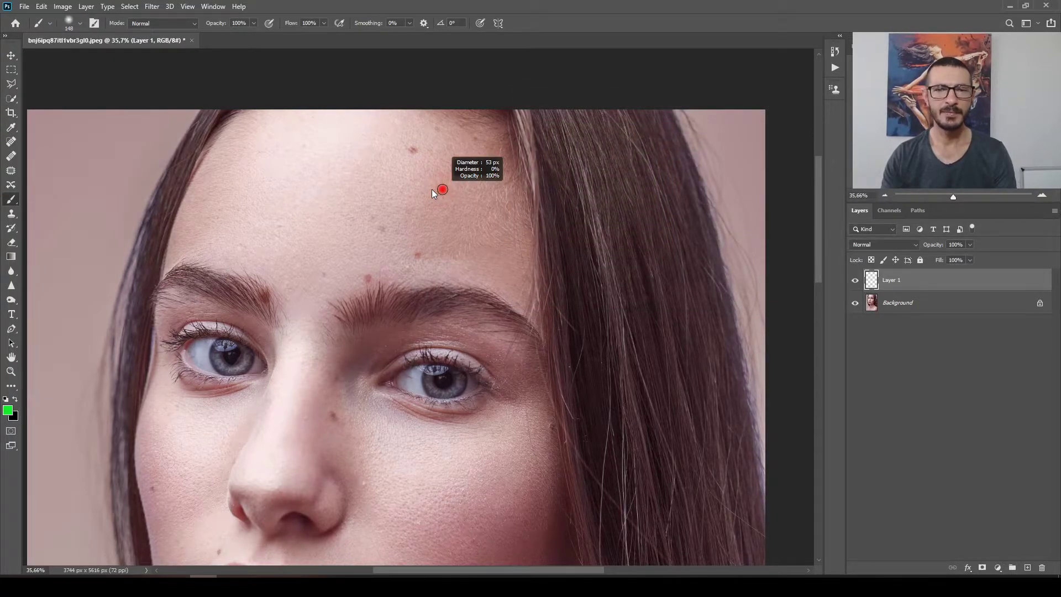
Step: Reduce the brush size and circle the moles and blemishes across the forehead in green on Layer 1
{"action": "scroll", "coordinate": [428, 245], "scroll_direction": "up", "scroll_amount": 5}
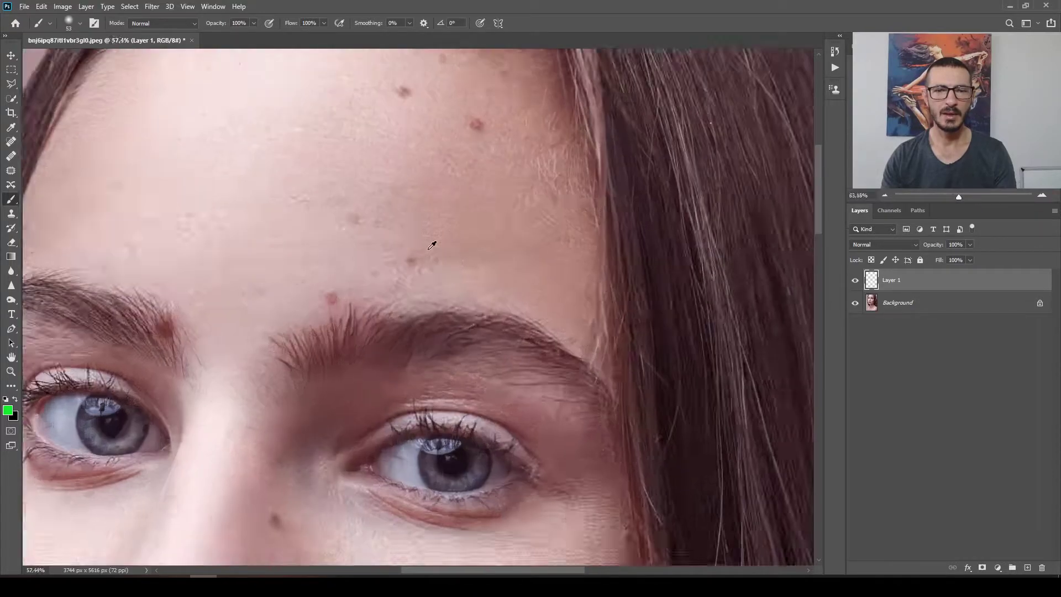
{"action": "right_click", "coordinate": [430, 243], "text": "alt"}
{"action": "mouse_move", "coordinate": [457, 237]}
{"action": "left_mouse_down"}
{"action": "mouse_move", "coordinate": [401, 291]}
{"action": "mouse_move", "coordinate": [464, 244]}
{"action": "left_mouse_up"}
{"action": "mouse_move", "coordinate": [377, 195]}
{"action": "left_mouse_down"}
{"action": "mouse_move", "coordinate": [306, 199]}
{"action": "mouse_move", "coordinate": [384, 178]}
{"action": "left_mouse_up"}
{"action": "mouse_move", "coordinate": [332, 280]}
{"action": "left_mouse_down"}
{"action": "mouse_move", "coordinate": [297, 316]}
{"action": "mouse_move", "coordinate": [337, 300]}
{"action": "left_mouse_up"}
{"action": "left_click_drag", "start_coordinate": [246, 275], "coordinate": [268, 297]}
{"action": "mouse_move", "coordinate": [164, 181]}
{"action": "left_mouse_down"}
{"action": "mouse_move", "coordinate": [165, 252]}
{"action": "mouse_move", "coordinate": [202, 224]}
{"action": "left_mouse_up"}
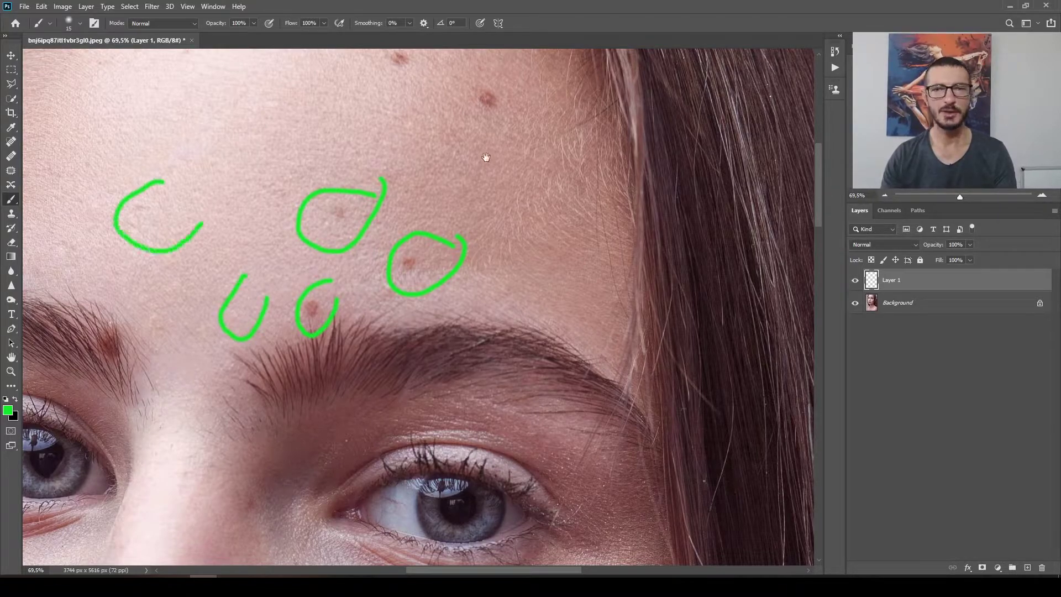
{"action": "scroll", "coordinate": [497, 176], "scroll_direction": "up", "scroll_amount": 3}
{"action": "mouse_move", "coordinate": [518, 146]}
{"action": "left_mouse_down"}
{"action": "mouse_move", "coordinate": [489, 221]}
{"action": "mouse_move", "coordinate": [517, 194]}
{"action": "left_mouse_up"}
{"action": "left_click_drag", "start_coordinate": [412, 102], "coordinate": [412, 105]}
{"action": "mouse_move", "coordinate": [455, 77]}
{"action": "left_mouse_down"}
{"action": "mouse_move", "coordinate": [415, 102]}
{"action": "mouse_move", "coordinate": [459, 117]}
{"action": "left_mouse_up"}
{"action": "left_click_drag", "start_coordinate": [534, 103], "coordinate": [511, 96]}
Step: Circle the blemishes on the nose, both cheeks, above the lips and beside the hairline in green on Layer 1
{"action": "scroll", "coordinate": [382, 275], "scroll_direction": "down", "scroll_amount": 10}
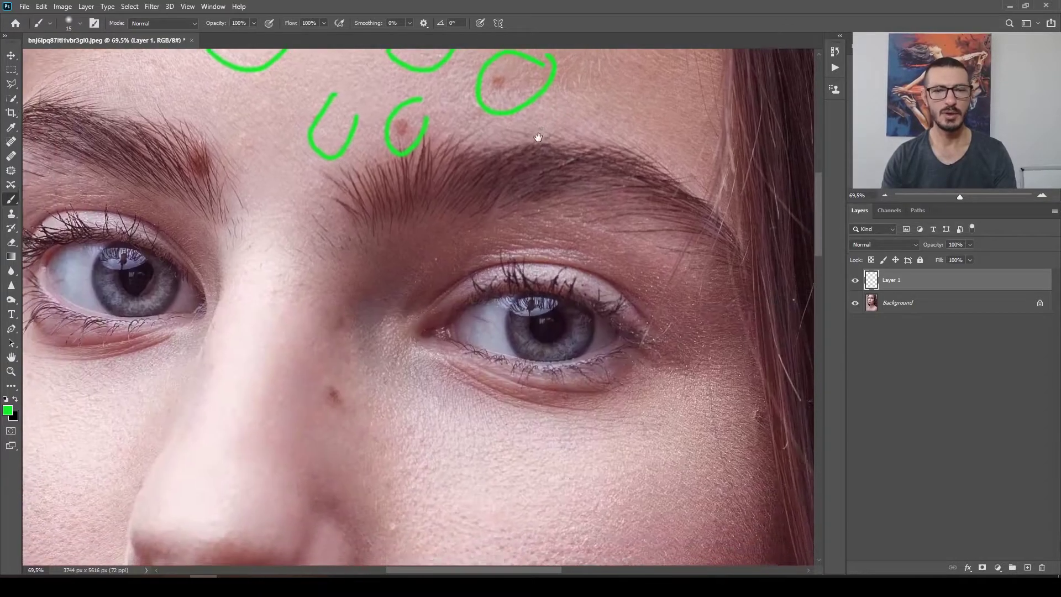
{"action": "scroll", "coordinate": [387, 232], "scroll_direction": "up", "scroll_amount": 1}
{"action": "mouse_move", "coordinate": [413, 209]}
{"action": "left_mouse_down"}
{"action": "mouse_move", "coordinate": [427, 226]}
{"action": "mouse_move", "coordinate": [400, 205]}
{"action": "mouse_move", "coordinate": [427, 145]}
{"action": "mouse_move", "coordinate": [411, 200]}
{"action": "left_mouse_up"}
{"action": "mouse_move", "coordinate": [143, 350]}
{"action": "left_mouse_down"}
{"action": "mouse_move", "coordinate": [424, 303]}
{"action": "mouse_move", "coordinate": [342, 305]}
{"action": "left_mouse_up"}
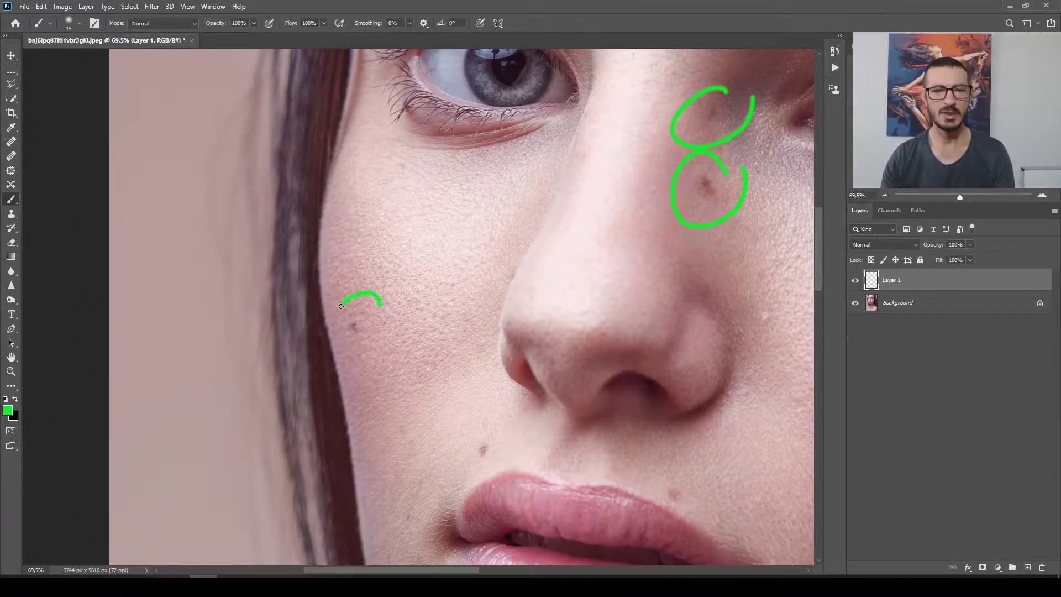
{"action": "mouse_move", "coordinate": [358, 359]}
{"action": "left_mouse_down"}
{"action": "mouse_move", "coordinate": [390, 332]}
{"action": "mouse_move", "coordinate": [381, 303]}
{"action": "left_mouse_up"}
{"action": "mouse_move", "coordinate": [493, 424]}
{"action": "left_mouse_down"}
{"action": "mouse_move", "coordinate": [456, 464]}
{"action": "mouse_move", "coordinate": [487, 430]}
{"action": "left_mouse_up"}
{"action": "left_click_drag", "start_coordinate": [611, 457], "coordinate": [433, 406]}
{"action": "mouse_move", "coordinate": [506, 418]}
{"action": "left_mouse_down"}
{"action": "mouse_move", "coordinate": [462, 431]}
{"action": "mouse_move", "coordinate": [514, 423]}
{"action": "left_mouse_up"}
{"action": "left_click_drag", "start_coordinate": [662, 429], "coordinate": [483, 409]}
{"action": "mouse_move", "coordinate": [593, 427]}
{"action": "left_mouse_down"}
{"action": "mouse_move", "coordinate": [577, 421]}
{"action": "mouse_move", "coordinate": [607, 454]}
{"action": "mouse_move", "coordinate": [605, 423]}
{"action": "left_mouse_up"}
{"action": "mouse_move", "coordinate": [619, 328]}
{"action": "left_mouse_down"}
{"action": "mouse_move", "coordinate": [627, 387]}
{"action": "mouse_move", "coordinate": [635, 324]}
{"action": "left_mouse_up"}
{"action": "mouse_move", "coordinate": [400, 215]}
{"action": "left_mouse_down"}
{"action": "mouse_move", "coordinate": [408, 271]}
{"action": "mouse_move", "coordinate": [433, 233]}
{"action": "left_mouse_up"}
{"action": "left_click_drag", "start_coordinate": [768, 115], "coordinate": [766, 125]}
Step: Delete Layer 1 with the green blemish markings, leaving only the Background layer
{"action": "scroll", "coordinate": [457, 342], "scroll_direction": "down", "scroll_amount": 5}
{"action": "scroll", "coordinate": [456, 342], "scroll_direction": "down", "scroll_amount": 2}
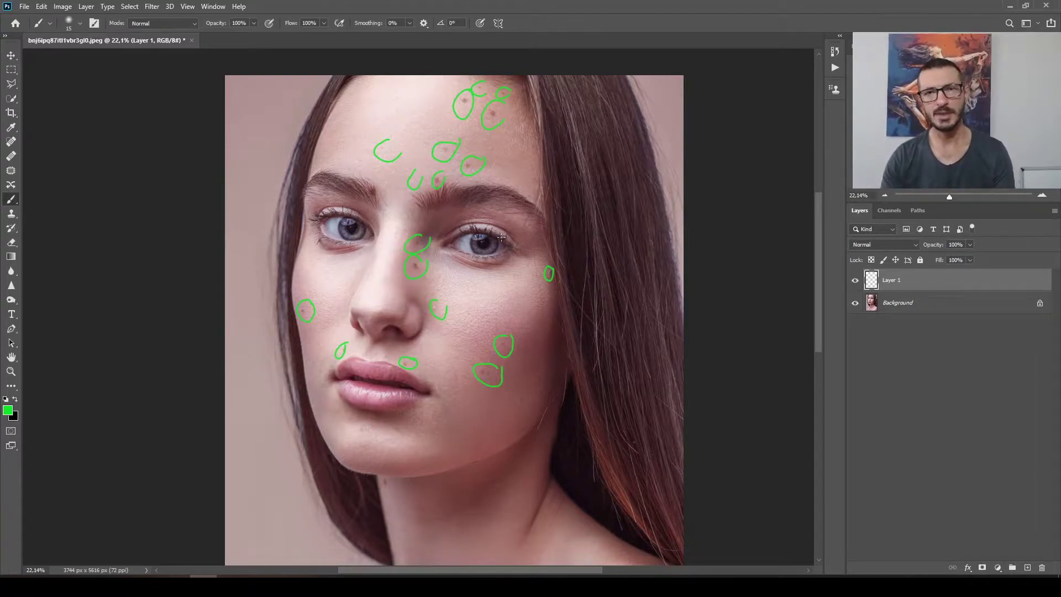
{"action": "left_click", "coordinate": [855, 280]}
{"action": "left_click", "coordinate": [916, 308]}
{"action": "left_click", "coordinate": [924, 286]}
{"action": "key", "text": "Delete"}
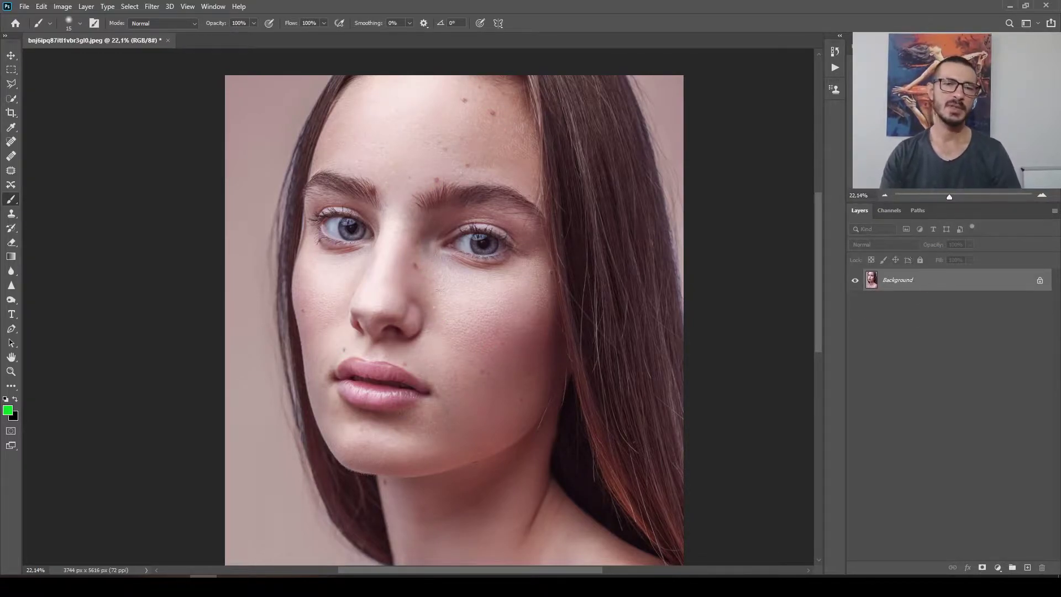
Step: Choose the Spot Healing Brush and reduce its size to 19 px near the mole above the eyebrow
{"action": "left_click", "coordinate": [11, 144]}
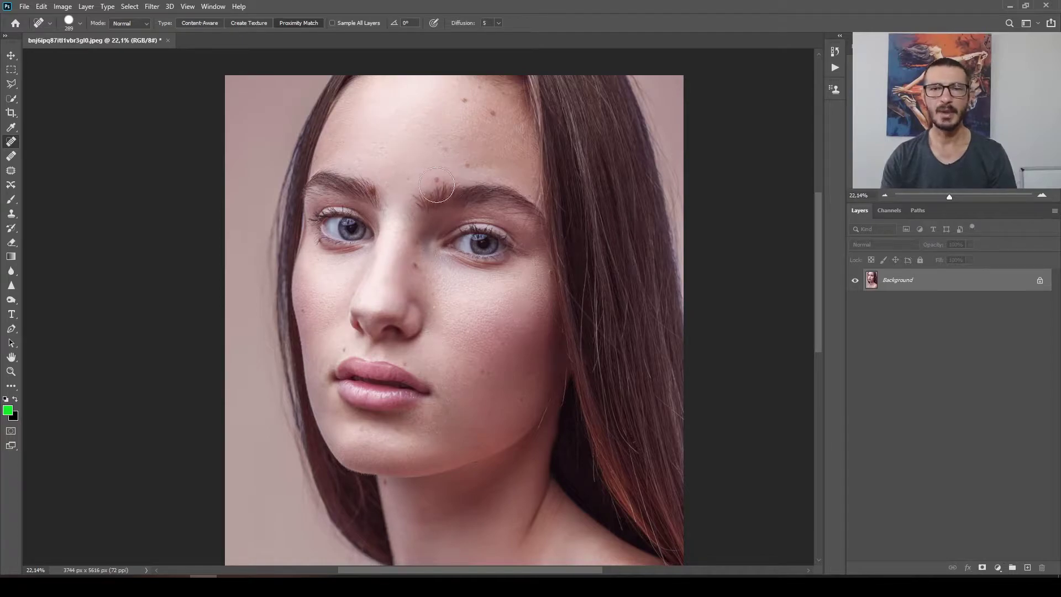
{"action": "scroll", "coordinate": [438, 184], "scroll_direction": "up", "scroll_amount": 10}
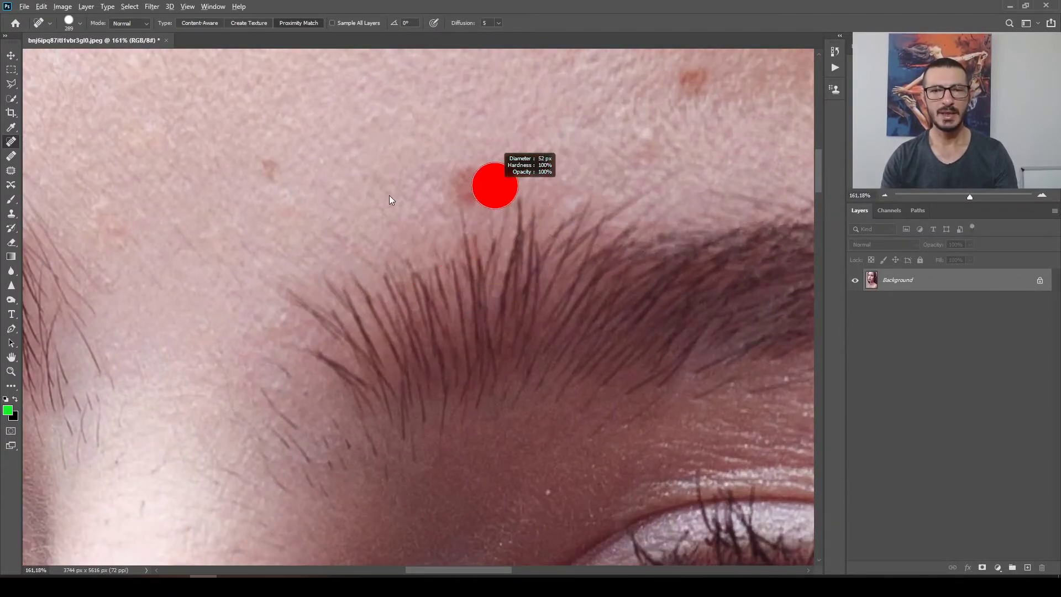
{"action": "left_click_drag", "start_coordinate": [389, 196], "coordinate": [382, 196]}
{"action": "left_click_drag", "start_coordinate": [467, 191], "coordinate": [458, 190]}
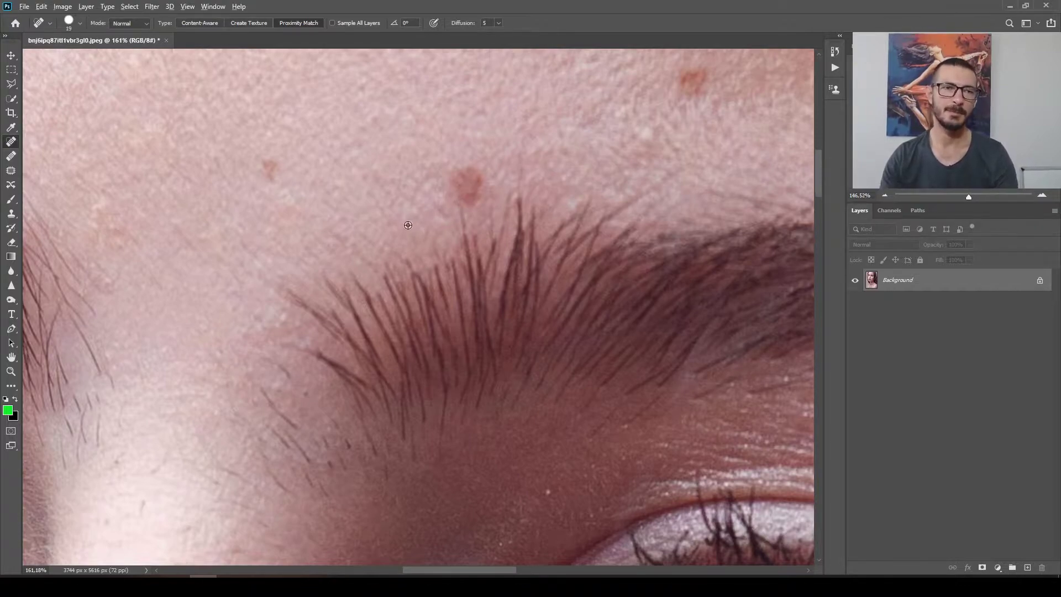
{"action": "scroll", "coordinate": [467, 192], "scroll_direction": "down", "scroll_amount": 4}
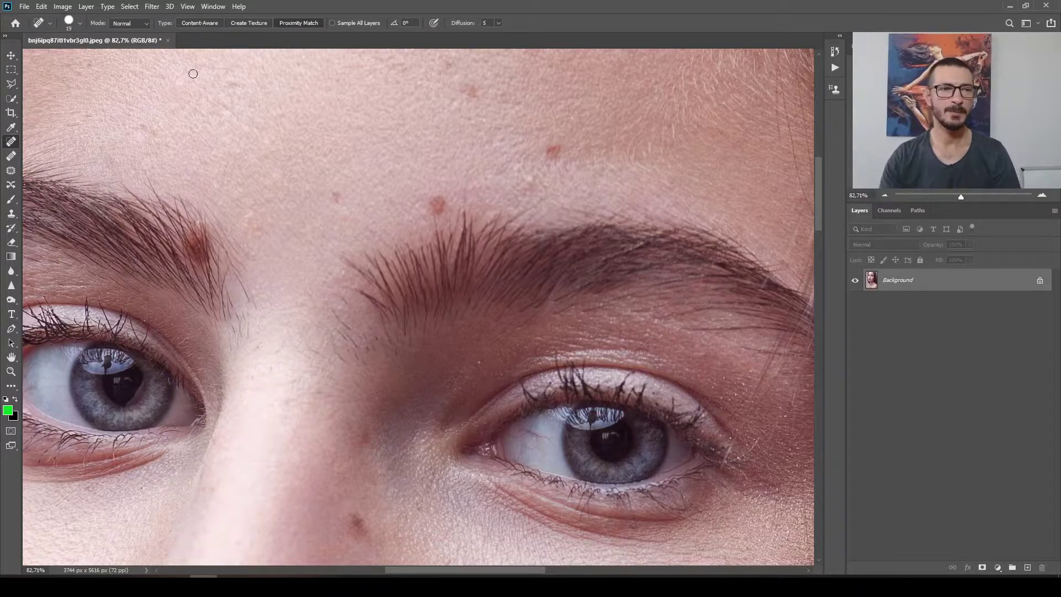
Step: Try the Eyedropper sample sizes Point Sample and 11 by 11 Average, and set it back to 5 by 5 Average
{"action": "left_click", "coordinate": [13, 129]}
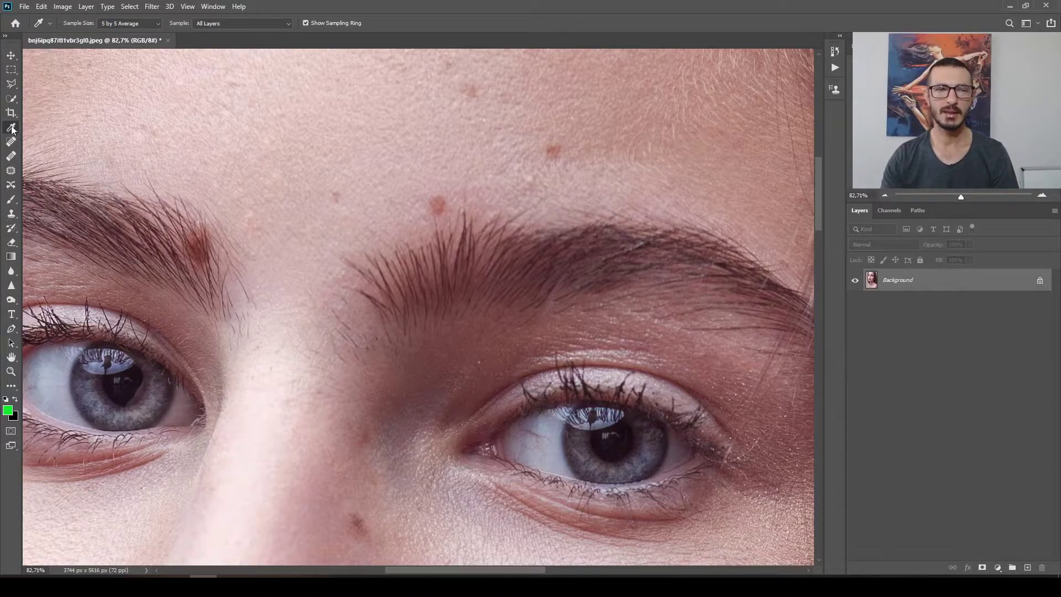
{"action": "left_click", "coordinate": [142, 23]}
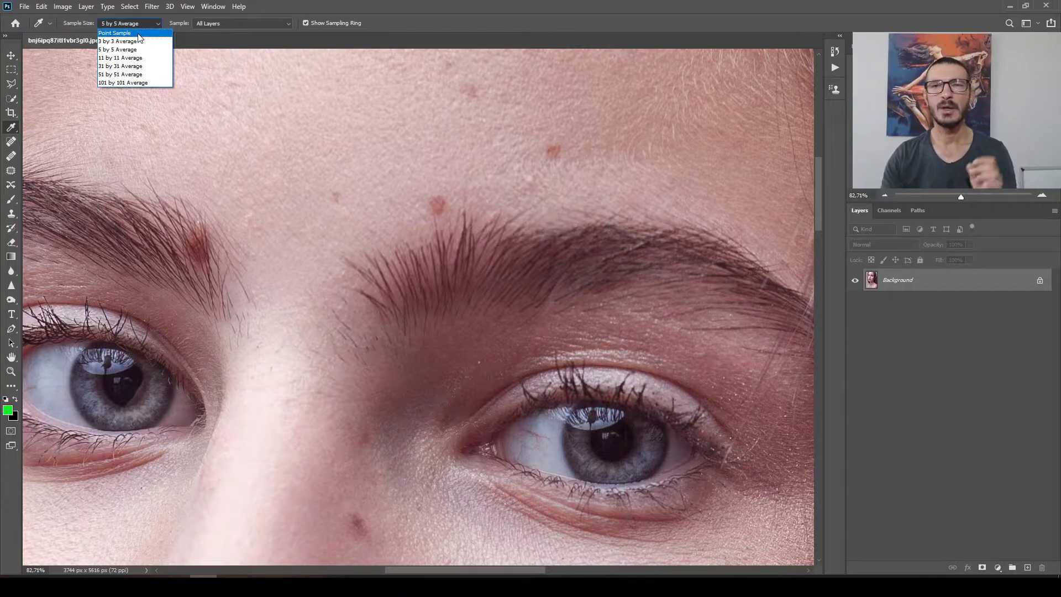
{"action": "left_click", "coordinate": [138, 33]}
{"action": "left_click", "coordinate": [143, 24]}
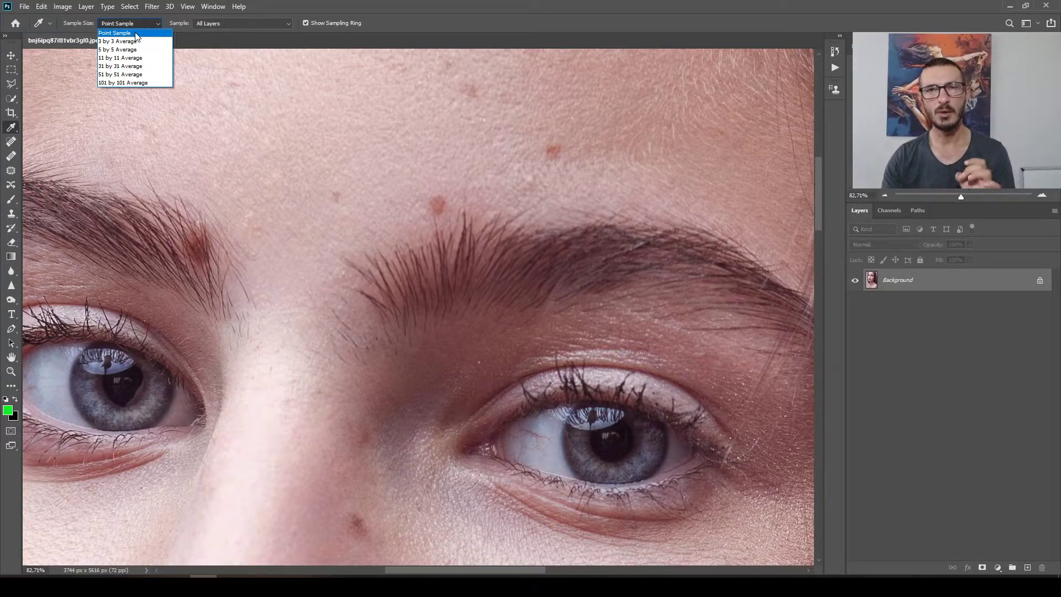
{"action": "left_click", "coordinate": [146, 60]}
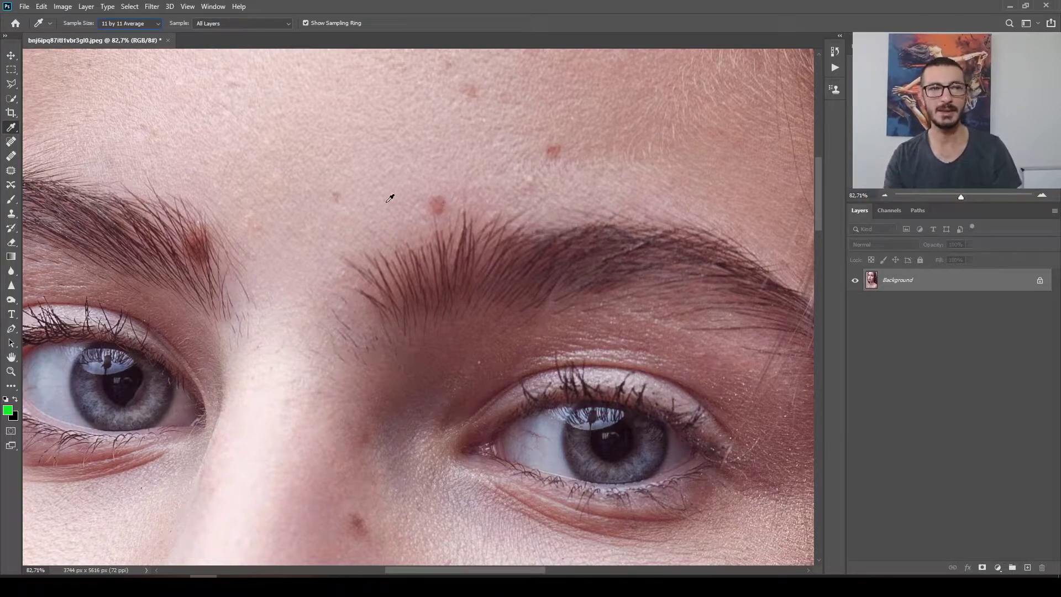
{"action": "left_click", "coordinate": [140, 24]}
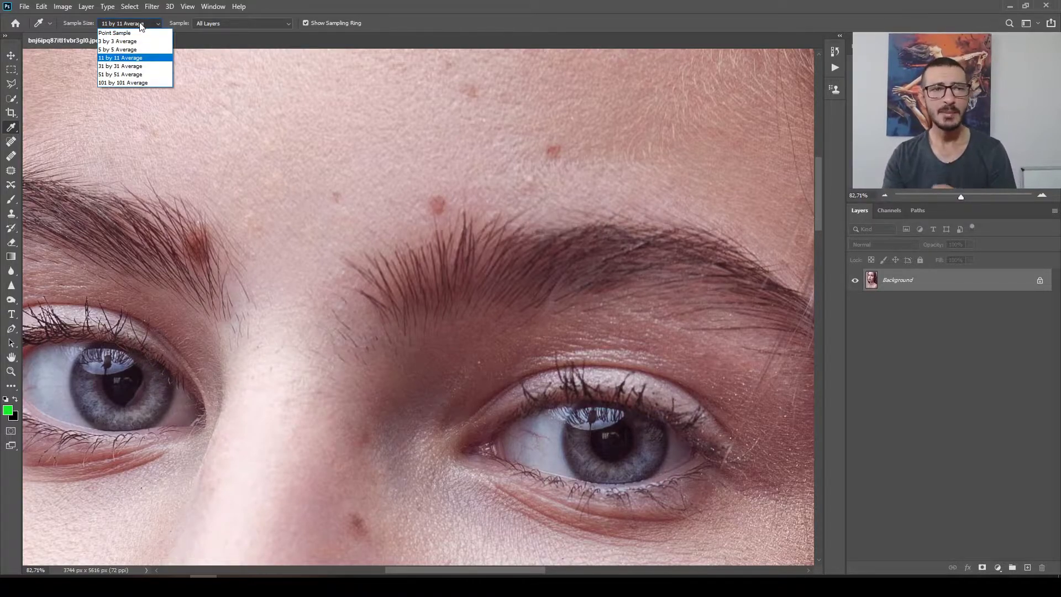
{"action": "left_click", "coordinate": [141, 51]}
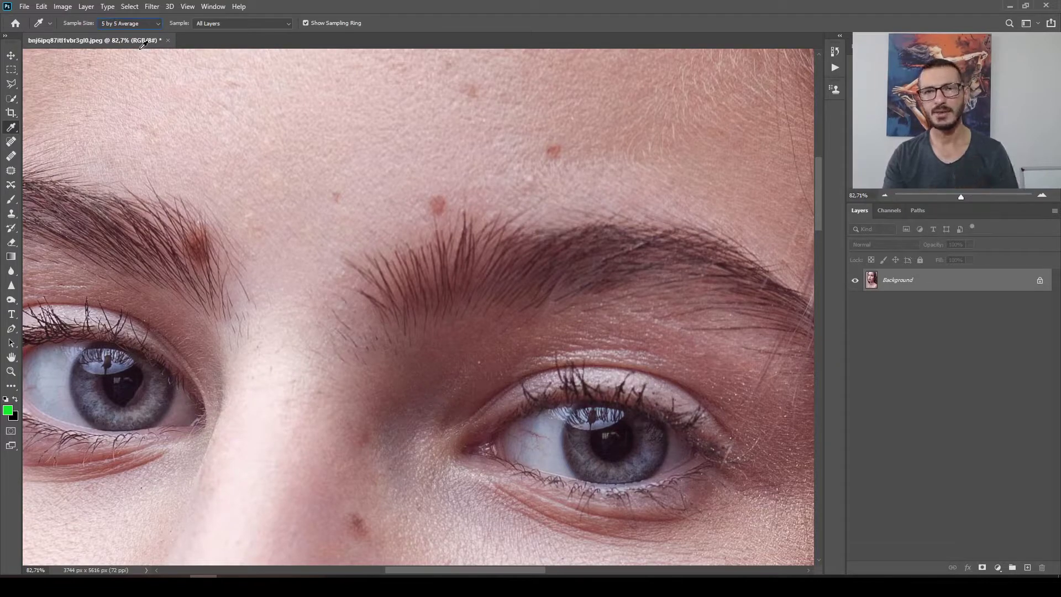
Step: Return to the Spot Healing Brush and add a new empty layer above the Background for the retouching
{"action": "left_click", "coordinate": [12, 143]}
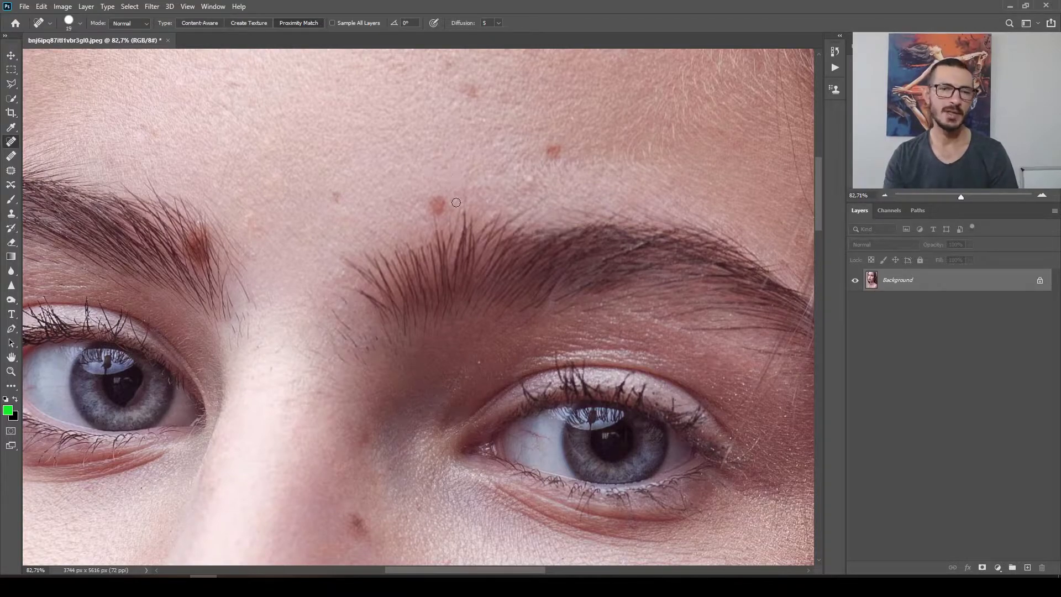
{"action": "scroll", "coordinate": [453, 204], "scroll_direction": "down", "scroll_amount": 2}
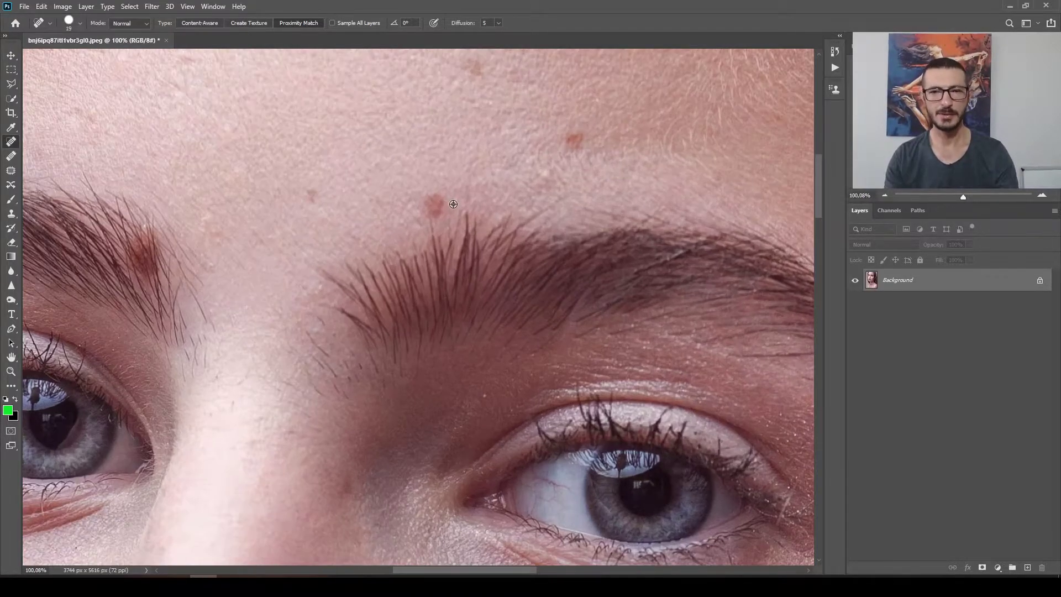
{"action": "left_click_drag", "start_coordinate": [475, 159], "coordinate": [452, 213]}
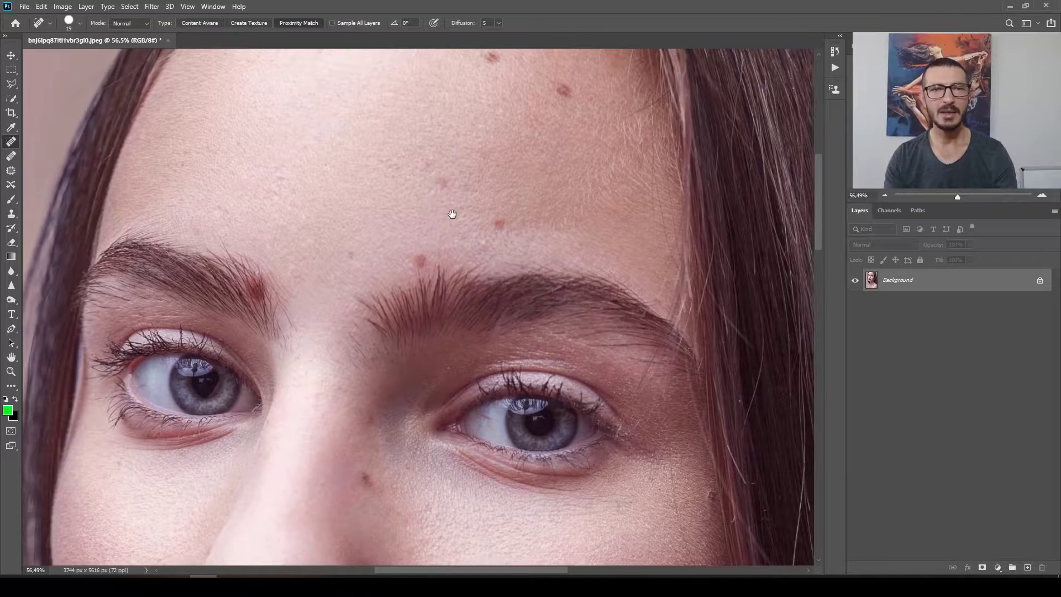
{"action": "scroll", "coordinate": [430, 274], "scroll_direction": "up", "scroll_amount": 3}
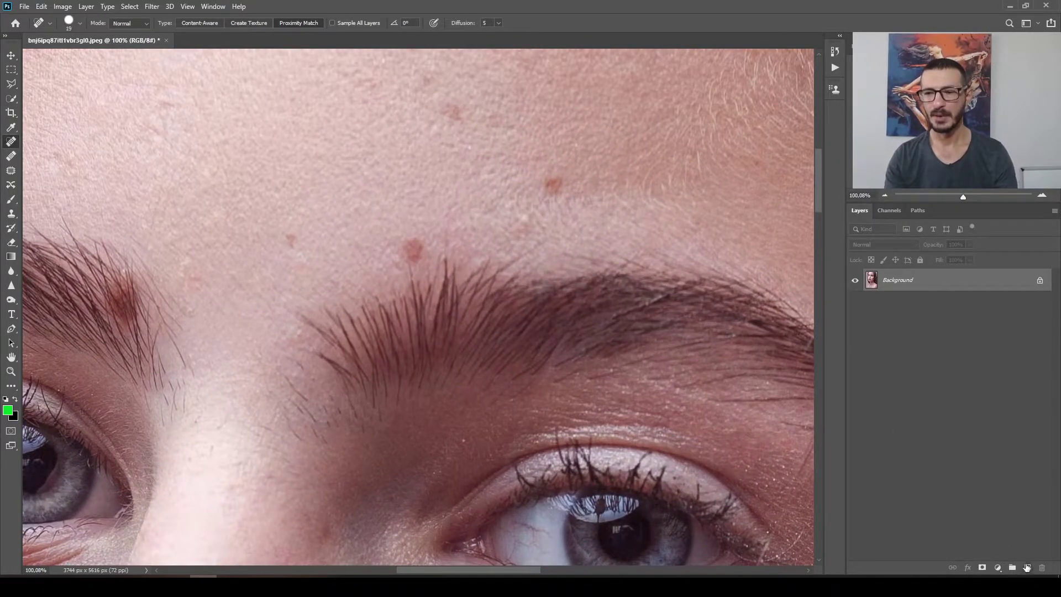
{"action": "left_click", "coordinate": [1026, 567]}
Step: Try to heal the mole above the eyebrow on Layer 1 with a 67 px brush, and check Layer 1 with the Background hidden
{"action": "mouse_move", "coordinate": [388, 221]}
{"action": "left_mouse_down"}
{"action": "mouse_move", "coordinate": [412, 224]}
{"action": "mouse_move", "coordinate": [404, 247]}
{"action": "left_mouse_up"}
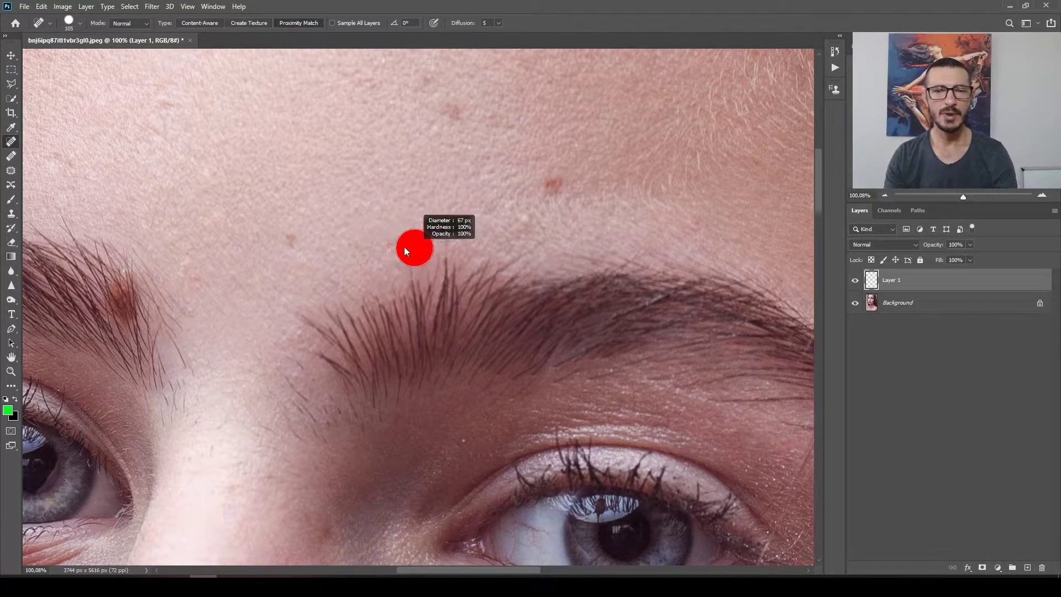
{"action": "left_click", "coordinate": [412, 246]}
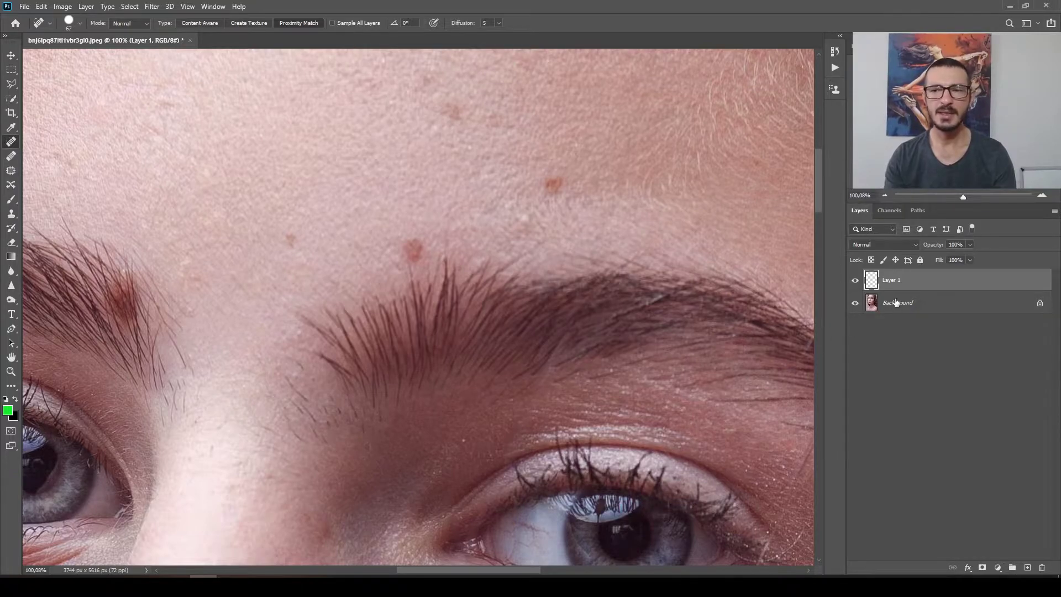
{"action": "left_click", "coordinate": [857, 303]}
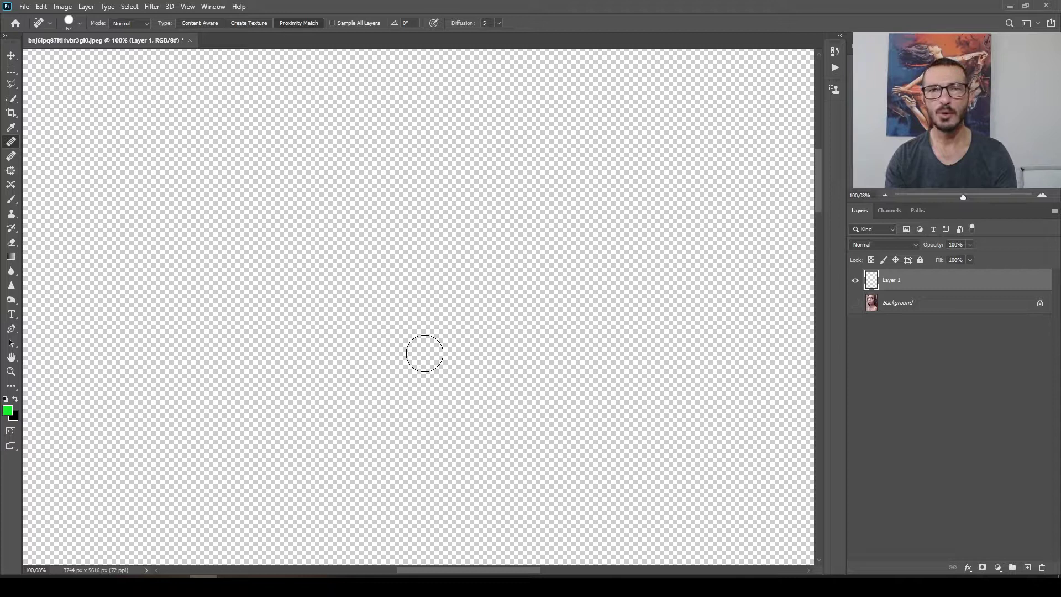
{"action": "left_click", "coordinate": [855, 303]}
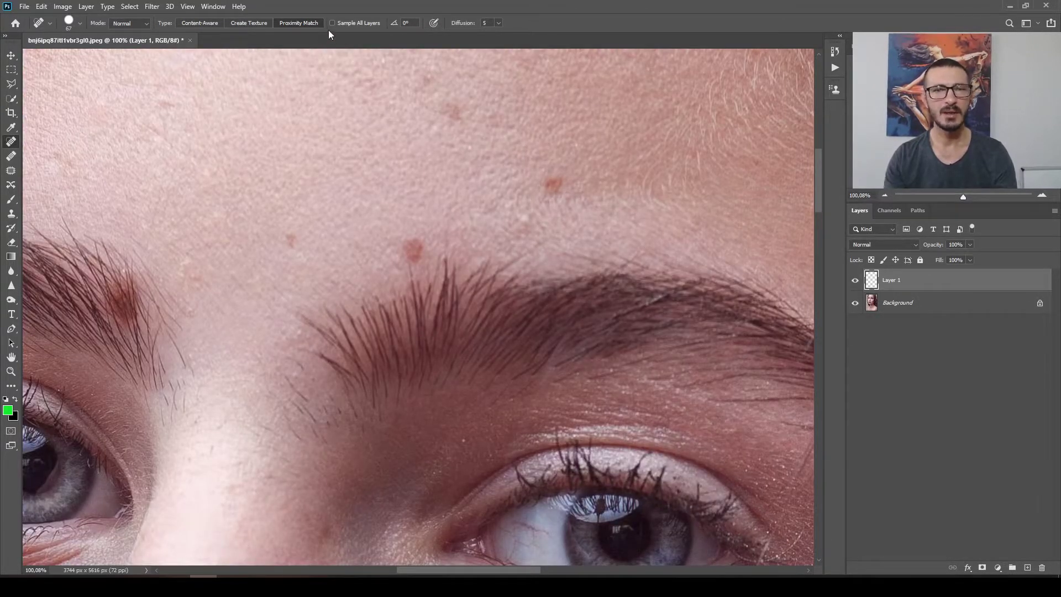
Step: Enable Sample All Layers and heal the mole above the inner end of the eyebrow on Layer 1 with a 55 px brush
{"action": "right_click", "coordinate": [418, 256], "text": "alt"}
{"action": "left_click_drag", "start_coordinate": [416, 250], "coordinate": [408, 250]}
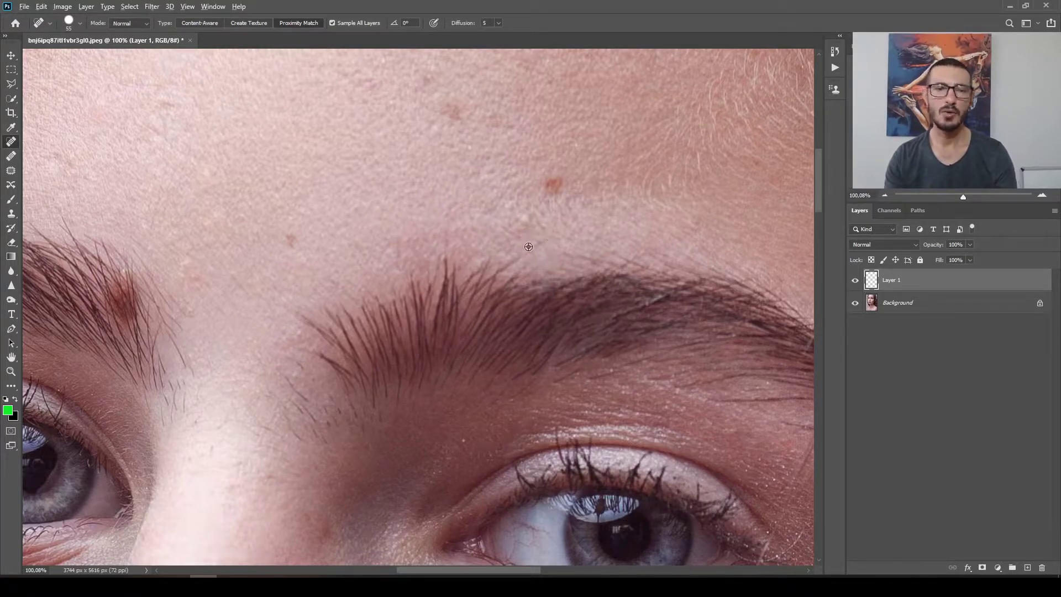
Step: Heal the small spots between the eyebrows and on the middle of the forehead with a 46 px brush
{"action": "scroll", "coordinate": [481, 274], "scroll_direction": "down", "scroll_amount": 6}
{"action": "scroll", "coordinate": [387, 286], "scroll_direction": "up", "scroll_amount": 4}
{"action": "scroll", "coordinate": [383, 290], "scroll_direction": "up", "scroll_amount": 2}
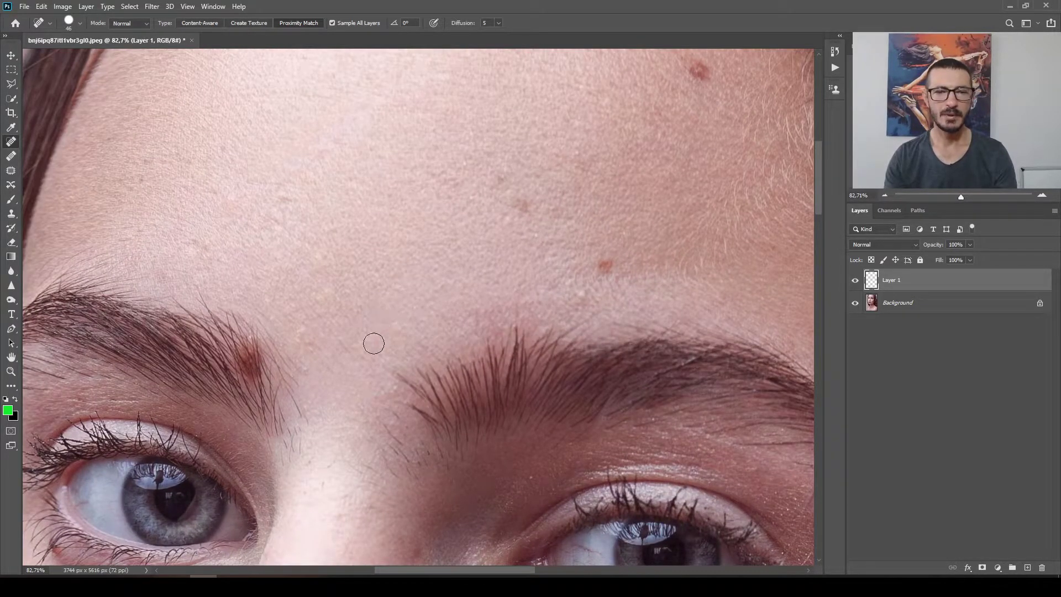
{"action": "left_click", "coordinate": [610, 266]}
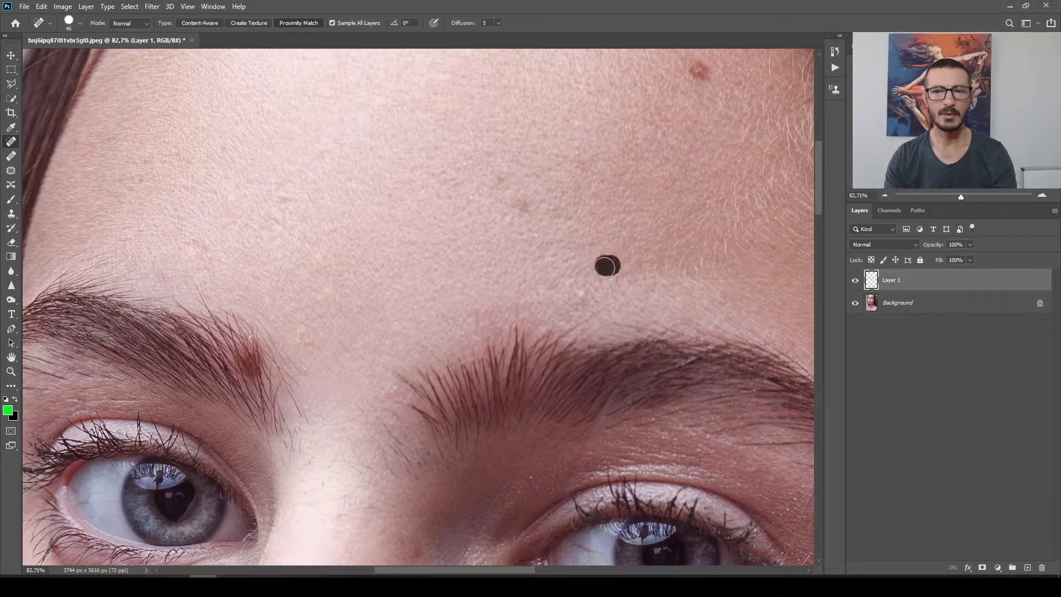
{"action": "left_click", "coordinate": [524, 205]}
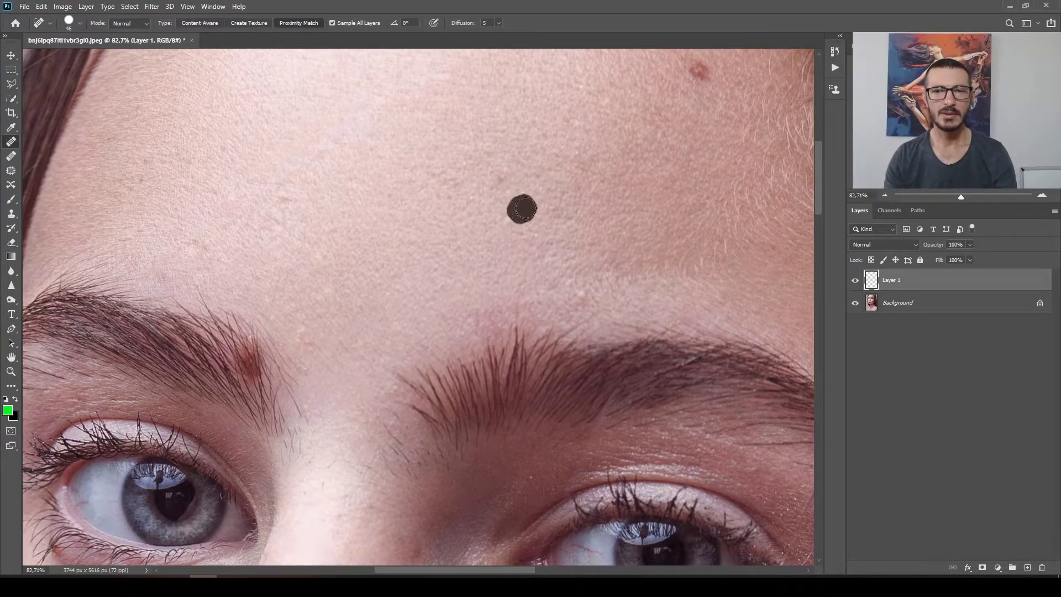
{"action": "left_click", "coordinate": [500, 179]}
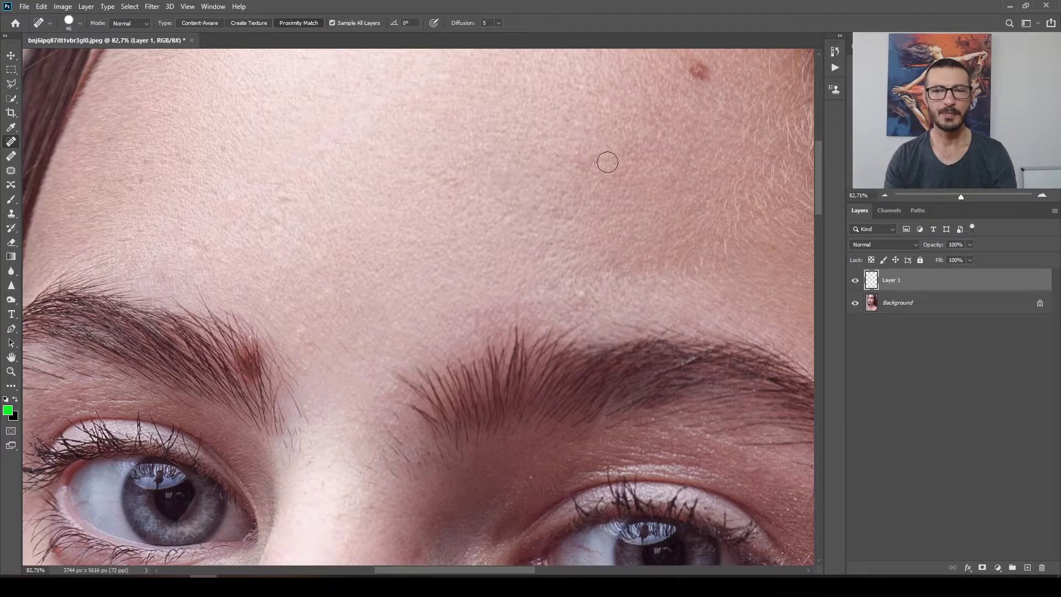
Step: Heal the two moles on the shaded upper side of the forehead with a 46 px brush
{"action": "left_click_drag", "start_coordinate": [651, 142], "coordinate": [439, 291]}
{"action": "left_click", "coordinate": [496, 207]}
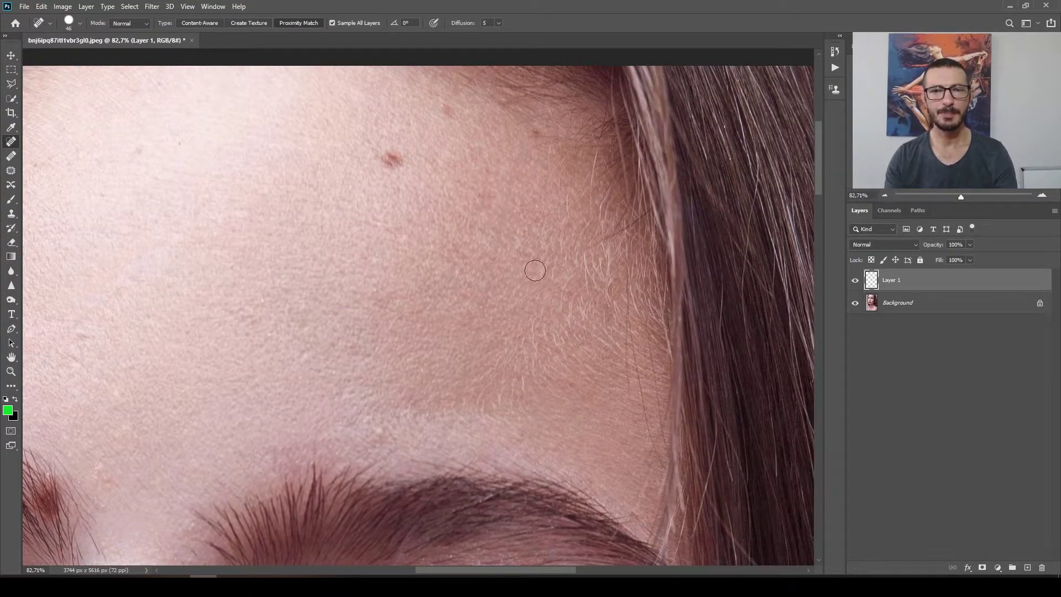
{"action": "left_click_drag", "start_coordinate": [391, 159], "coordinate": [394, 154]}
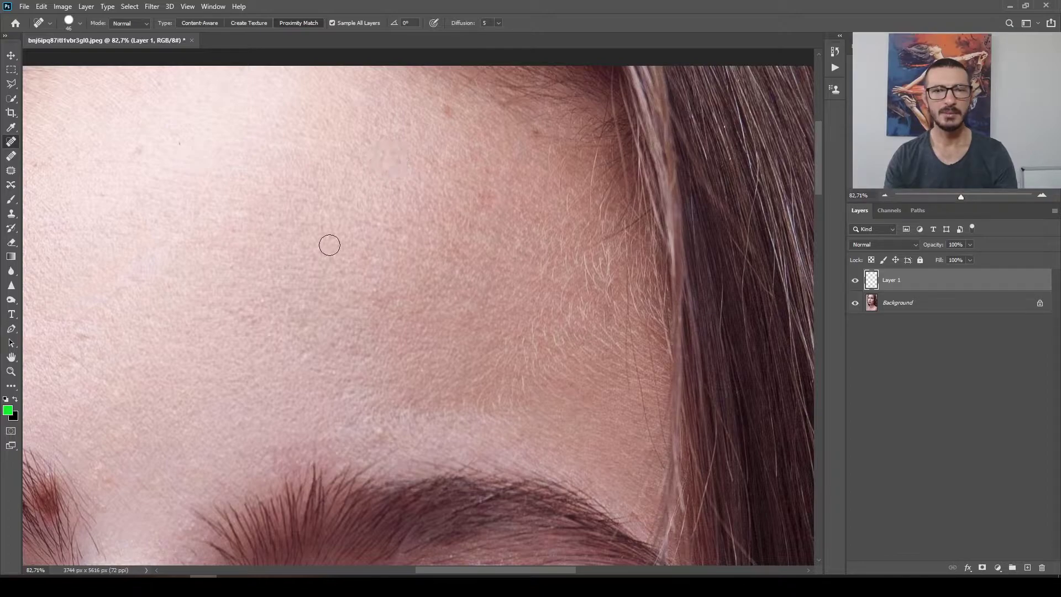
Step: Reduce the brush to 36 px and heal the small spots on the bright upper part of the forehead
{"action": "left_click_drag", "start_coordinate": [331, 183], "coordinate": [461, 311]}
{"action": "key", "text": "bracketleft"}
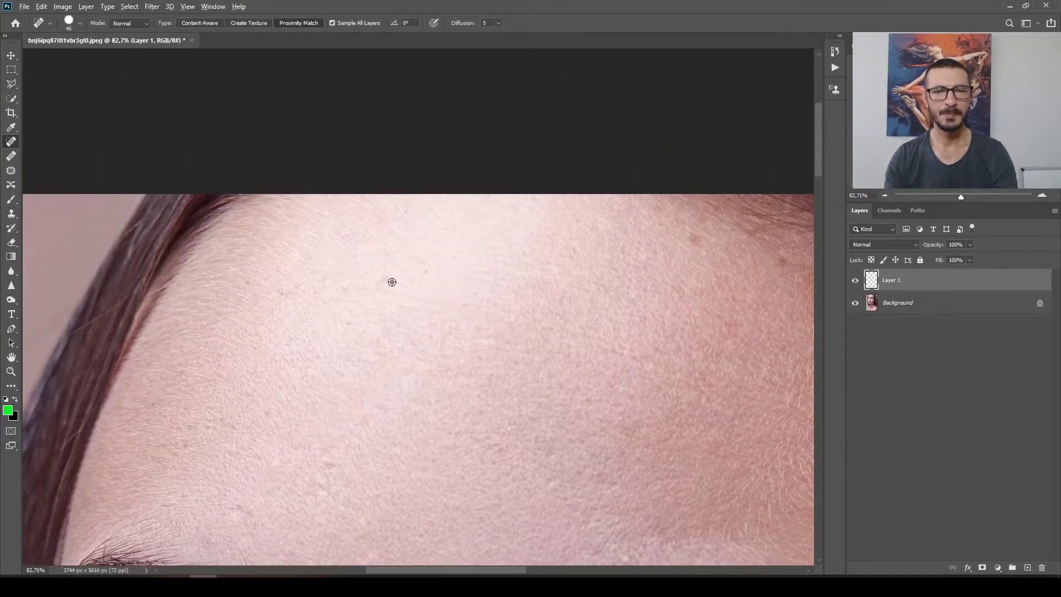
{"action": "left_click_drag", "start_coordinate": [393, 280], "coordinate": [382, 282]}
{"action": "left_click_drag", "start_coordinate": [287, 294], "coordinate": [304, 286]}
{"action": "scroll", "coordinate": [497, 345], "scroll_direction": "down", "scroll_amount": 3}
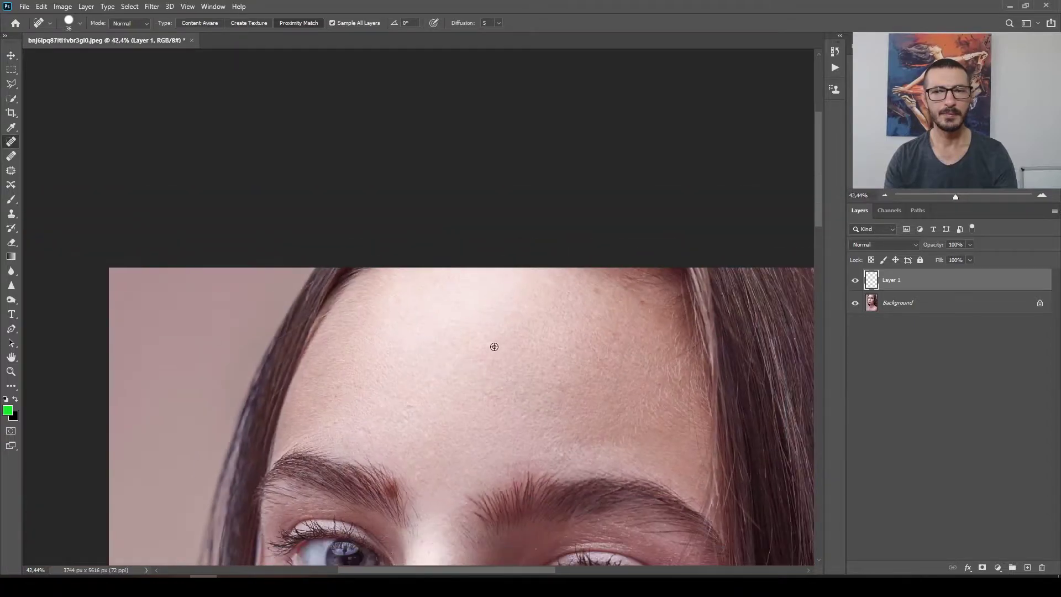
Step: Heal the spots near the hairline on the shaded side of the forehead, using a 36 px and then an 18 px brush
{"action": "scroll", "coordinate": [488, 275], "scroll_direction": "up", "scroll_amount": 4}
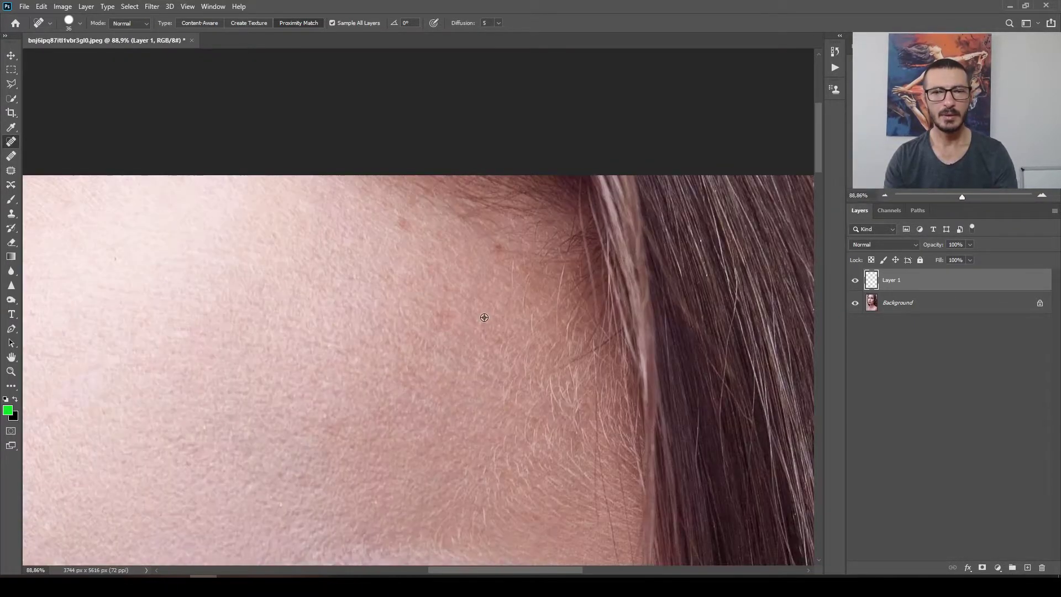
{"action": "scroll", "coordinate": [484, 318], "scroll_direction": "up", "scroll_amount": 2}
{"action": "left_click_drag", "start_coordinate": [378, 190], "coordinate": [377, 199]}
{"action": "right_click", "coordinate": [502, 223], "text": "alt"}
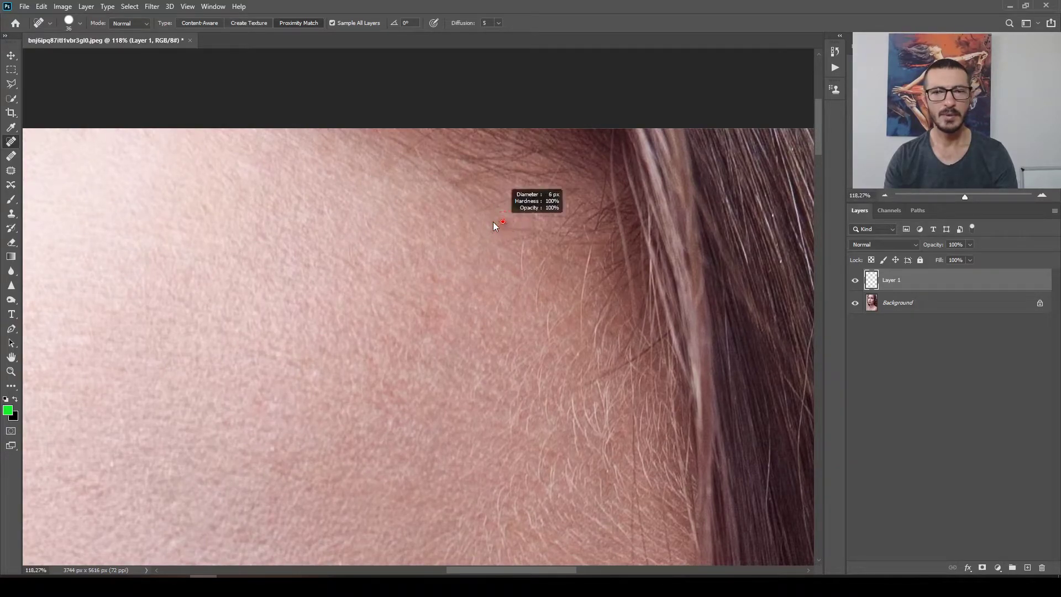
{"action": "left_click", "coordinate": [503, 221]}
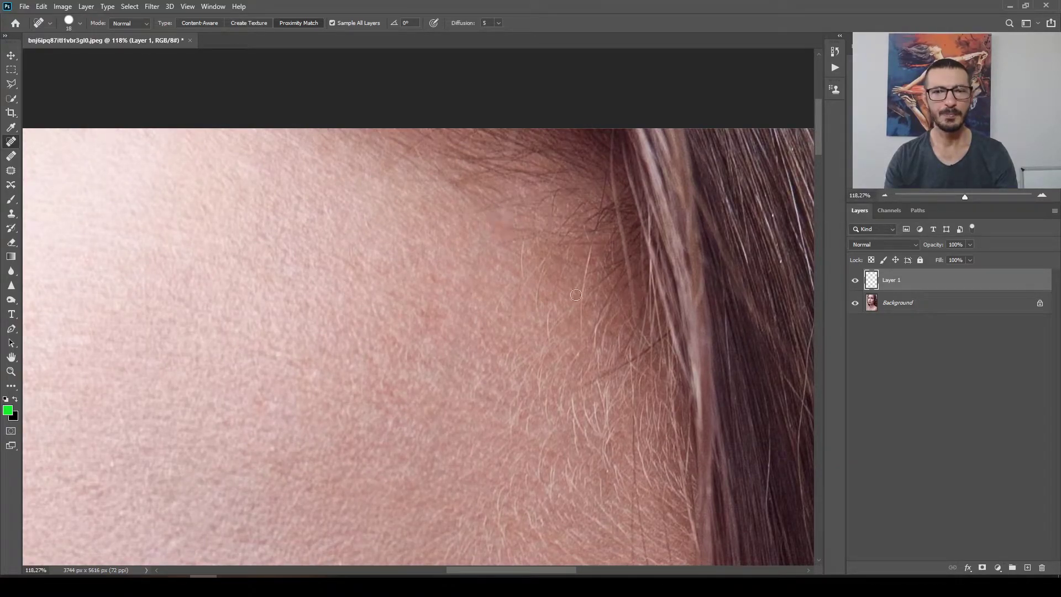
Step: Check the Spot Healing Brush's size, hardness and spacing settings
{"action": "left_click", "coordinate": [80, 23]}
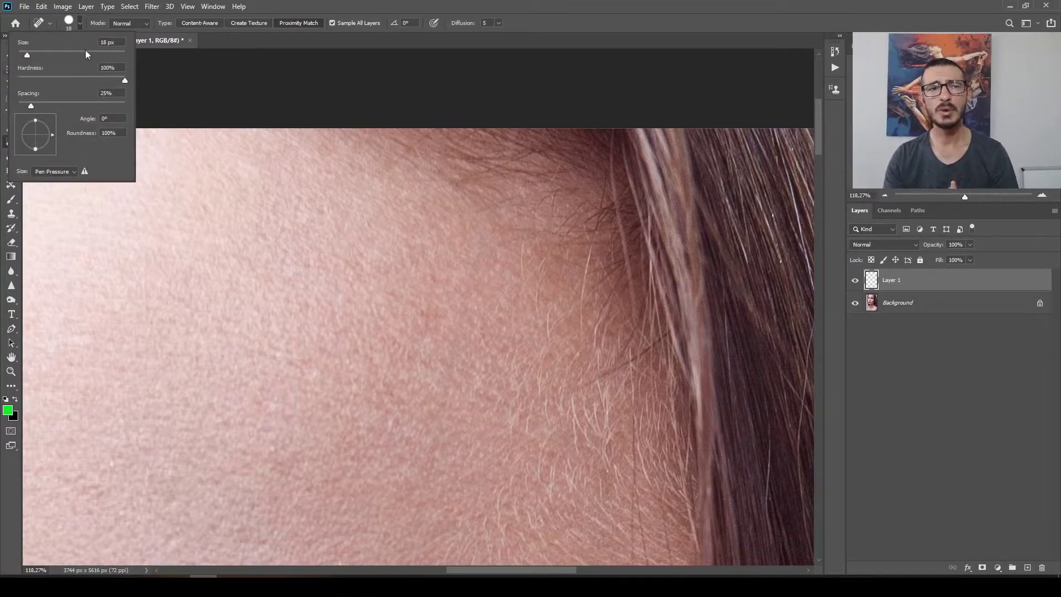
{"action": "left_click", "coordinate": [344, 77]}
{"action": "right_click", "coordinate": [380, 240]}
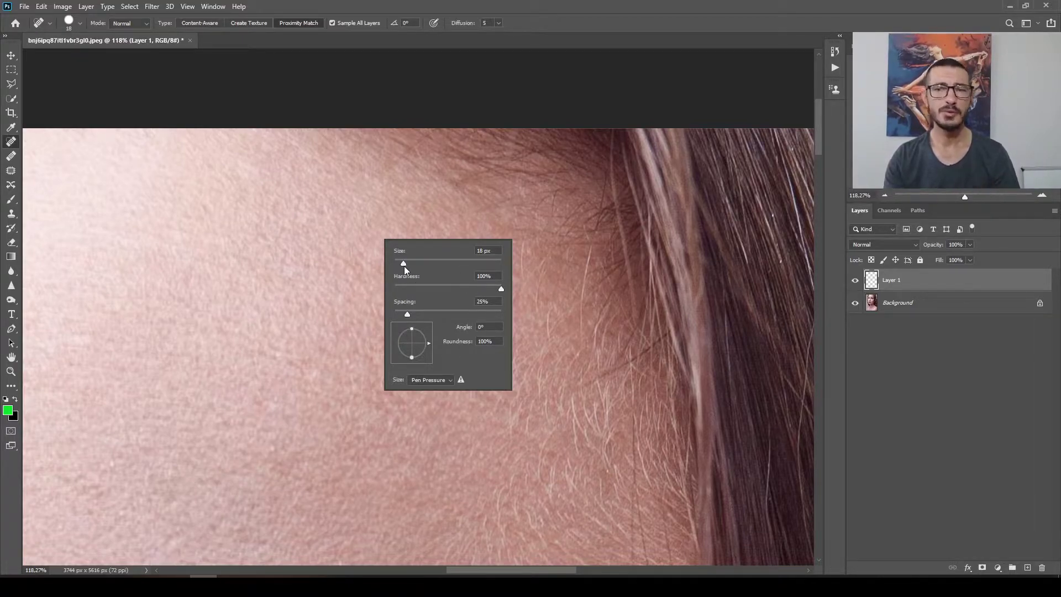
{"action": "left_click", "coordinate": [539, 23]}
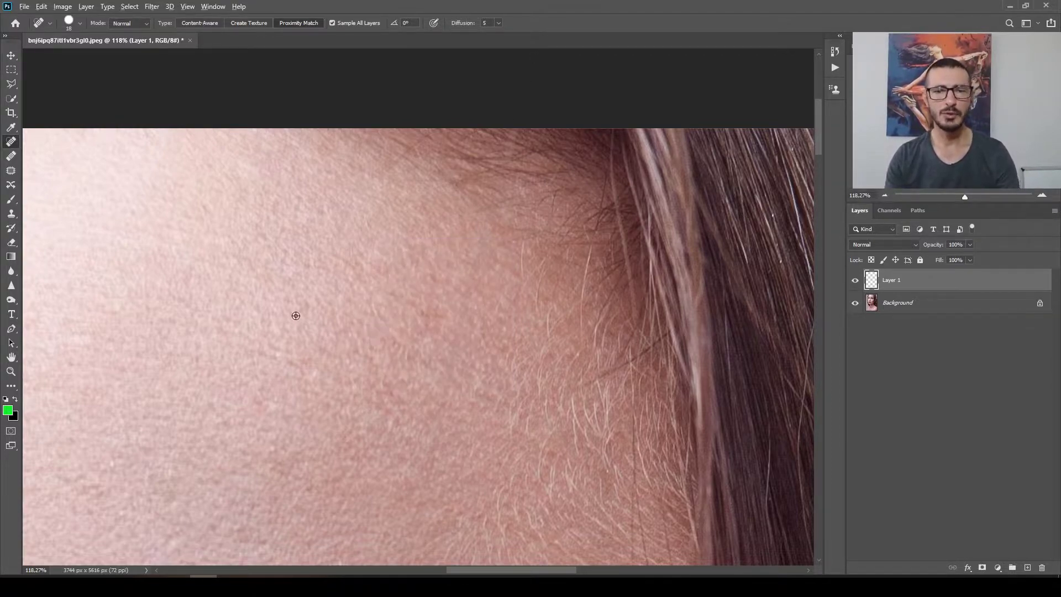
Step: Vary the brush hardness interactively over the forehead and set the brush size to 77 px
{"action": "right_click", "coordinate": [361, 297], "text": "alt"}
{"action": "mouse_move", "coordinate": [362, 297]}
{"action": "left_mouse_down"}
{"action": "mouse_move", "coordinate": [639, 294]}
{"action": "mouse_move", "coordinate": [446, 310]}
{"action": "mouse_move", "coordinate": [339, 303]}
{"action": "mouse_move", "coordinate": [706, 303]}
{"action": "mouse_move", "coordinate": [374, 314]}
{"action": "mouse_move", "coordinate": [350, 320]}
{"action": "mouse_move", "coordinate": [607, 318]}
{"action": "mouse_move", "coordinate": [350, 330]}
{"action": "mouse_move", "coordinate": [661, 322]}
{"action": "mouse_move", "coordinate": [360, 334]}
{"action": "mouse_move", "coordinate": [628, 329]}
{"action": "mouse_move", "coordinate": [331, 349]}
{"action": "mouse_move", "coordinate": [581, 345]}
{"action": "mouse_move", "coordinate": [254, 353]}
{"action": "mouse_move", "coordinate": [393, 360]}
{"action": "mouse_move", "coordinate": [313, 362]}
{"action": "mouse_move", "coordinate": [311, 221]}
{"action": "mouse_move", "coordinate": [324, 132]}
{"action": "mouse_move", "coordinate": [338, 481]}
{"action": "left_mouse_up"}
{"action": "mouse_move", "coordinate": [349, 532]}
{"action": "left_mouse_down"}
{"action": "mouse_move", "coordinate": [335, 189]}
{"action": "mouse_move", "coordinate": [350, 99]}
{"action": "mouse_move", "coordinate": [356, 506]}
{"action": "mouse_move", "coordinate": [341, 107]}
{"action": "mouse_move", "coordinate": [349, 465]}
{"action": "mouse_move", "coordinate": [342, 146]}
{"action": "mouse_move", "coordinate": [348, 446]}
{"action": "mouse_move", "coordinate": [346, 219]}
{"action": "left_mouse_up"}
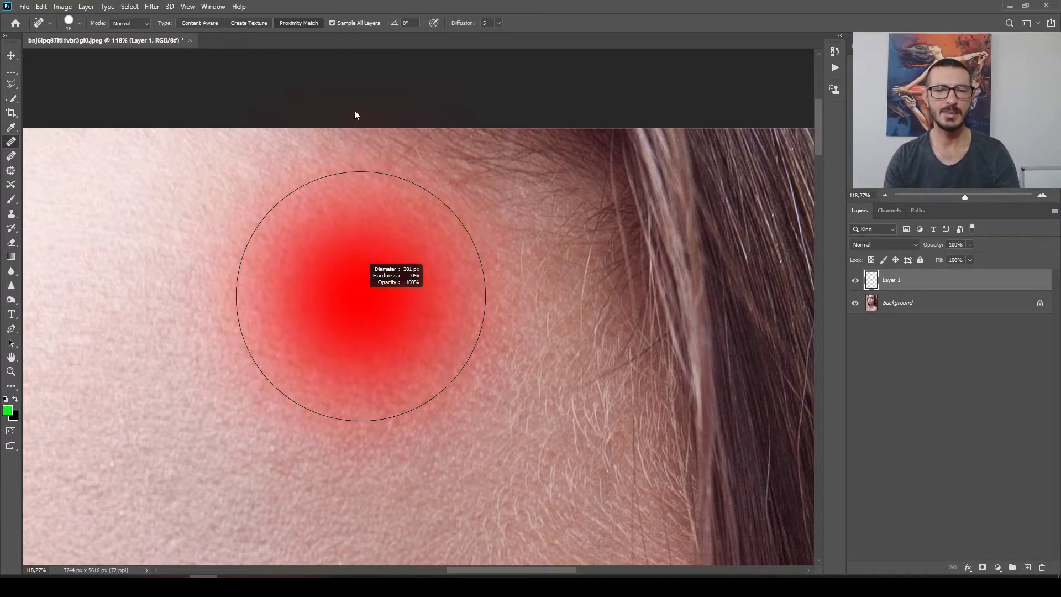
{"action": "mouse_move", "coordinate": [355, 111]}
{"action": "left_mouse_down"}
{"action": "mouse_move", "coordinate": [372, 260]}
{"action": "mouse_move", "coordinate": [368, 381]}
{"action": "left_mouse_up"}
{"action": "mouse_move", "coordinate": [360, 468]}
{"action": "left_mouse_down"}
{"action": "mouse_move", "coordinate": [360, 294]}
{"action": "mouse_move", "coordinate": [363, 365]}
{"action": "mouse_move", "coordinate": [465, 372]}
{"action": "mouse_move", "coordinate": [234, 366]}
{"action": "mouse_move", "coordinate": [265, 369]}
{"action": "left_mouse_up"}
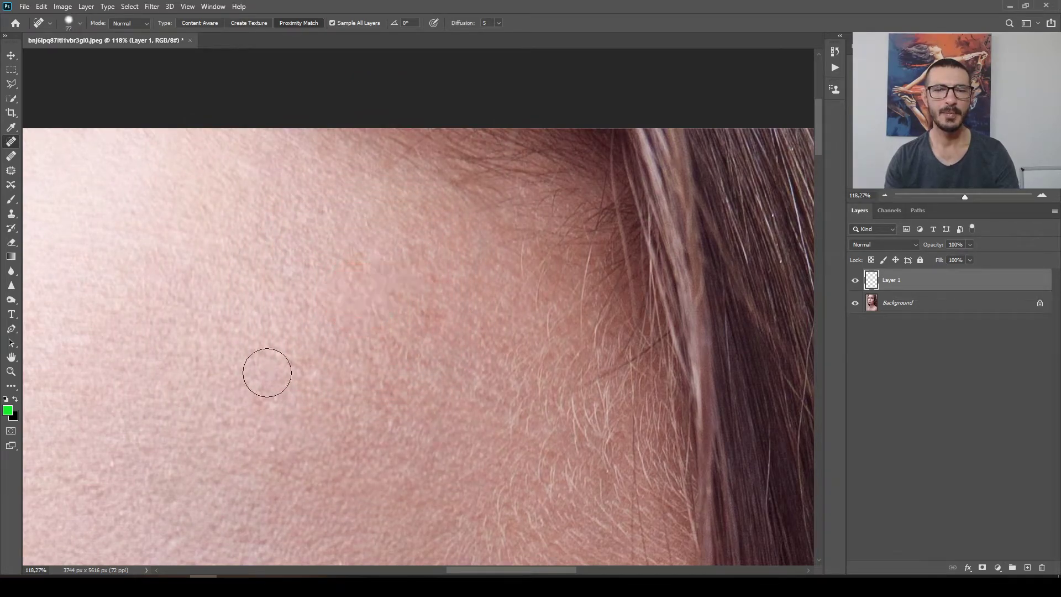
Step: Heal the small spot on the middle of the forehead with a 25 px brush
{"action": "scroll", "coordinate": [386, 374], "scroll_direction": "down", "scroll_amount": 3}
{"action": "left_click_drag", "start_coordinate": [367, 386], "coordinate": [536, 147]}
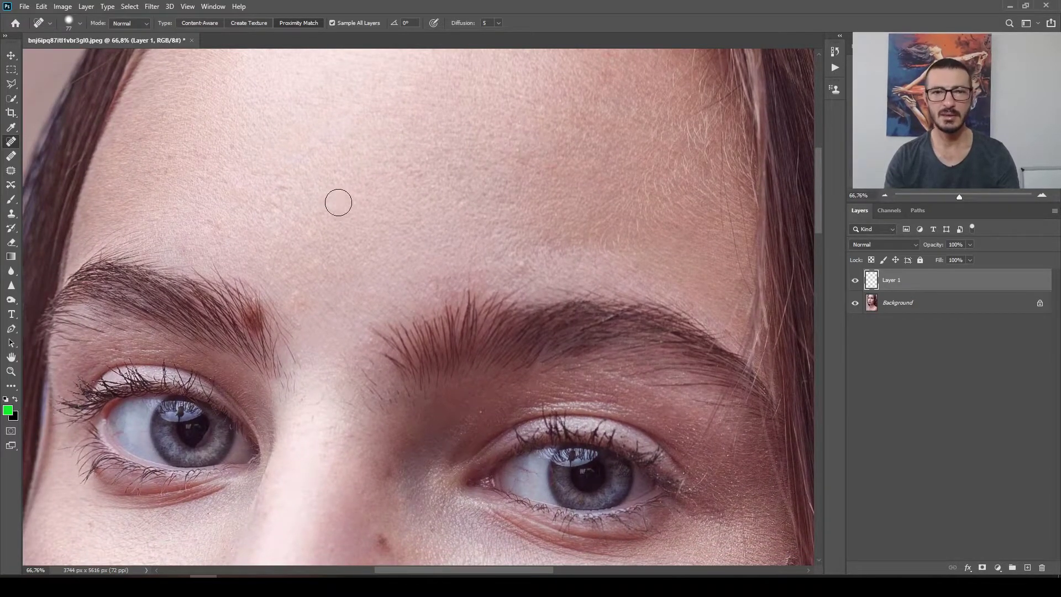
{"action": "scroll", "coordinate": [280, 177], "scroll_direction": "up", "scroll_amount": 3}
{"action": "mouse_move", "coordinate": [305, 190]}
{"action": "left_mouse_down"}
{"action": "mouse_move", "coordinate": [258, 184]}
{"action": "mouse_move", "coordinate": [303, 178]}
{"action": "left_mouse_up"}
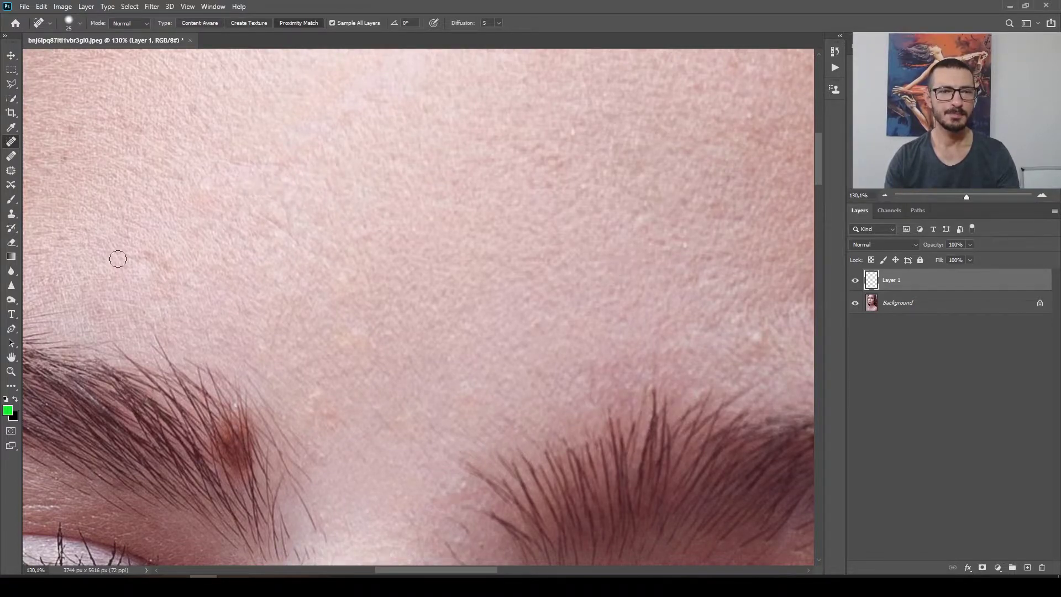
Step: Set the brush hardness to 89% and heal the small blemish on the forehead above the eyebrow
{"action": "mouse_move", "coordinate": [149, 248]}
{"action": "left_mouse_down"}
{"action": "mouse_move", "coordinate": [125, 256]}
{"action": "mouse_move", "coordinate": [407, 326]}
{"action": "left_mouse_up"}
{"action": "right_click", "coordinate": [453, 213]}
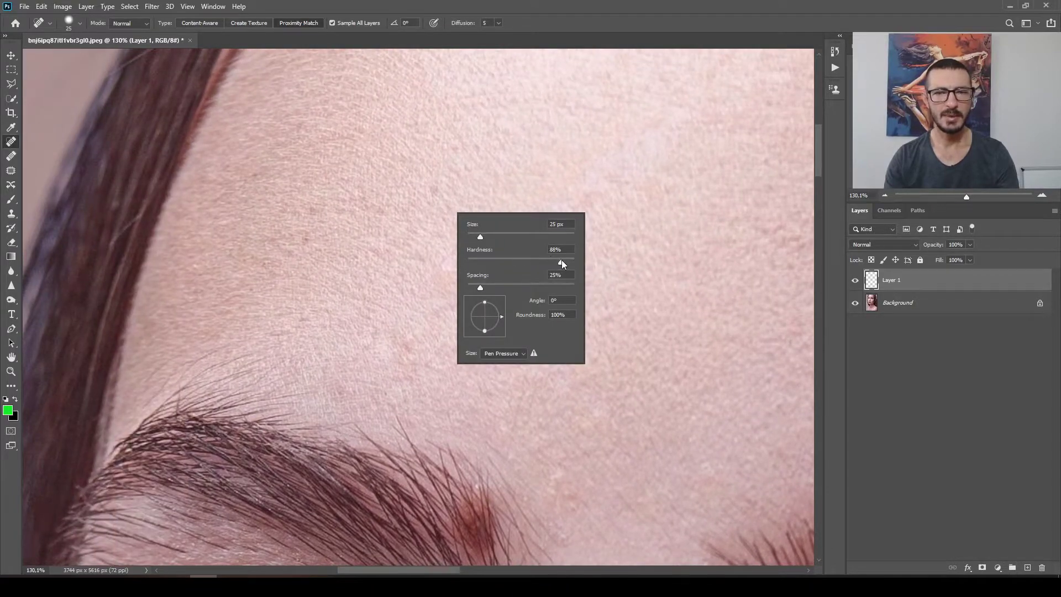
{"action": "left_click", "coordinate": [600, 22]}
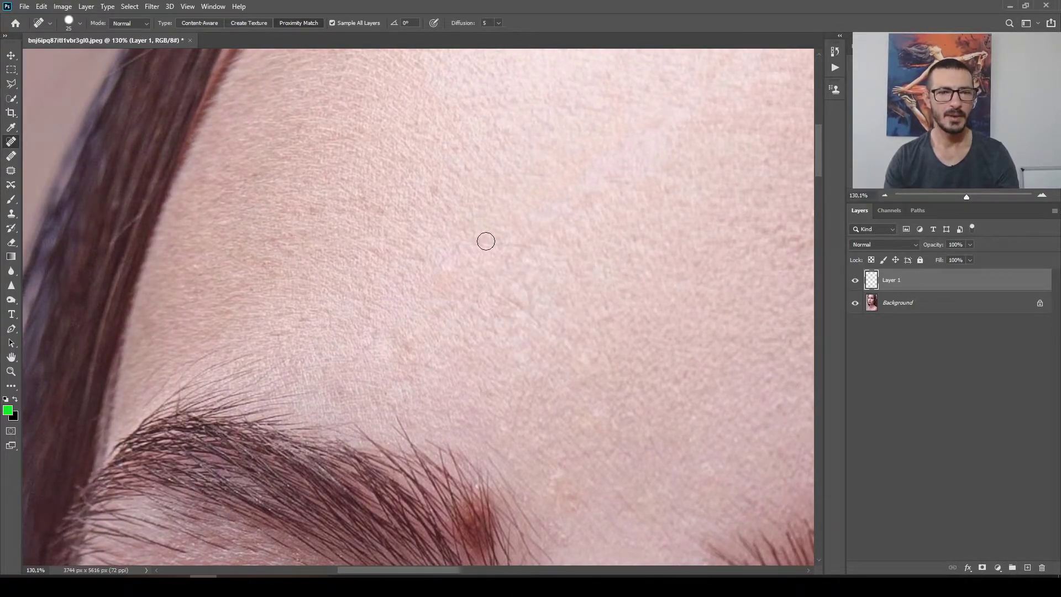
{"action": "left_click", "coordinate": [435, 190]}
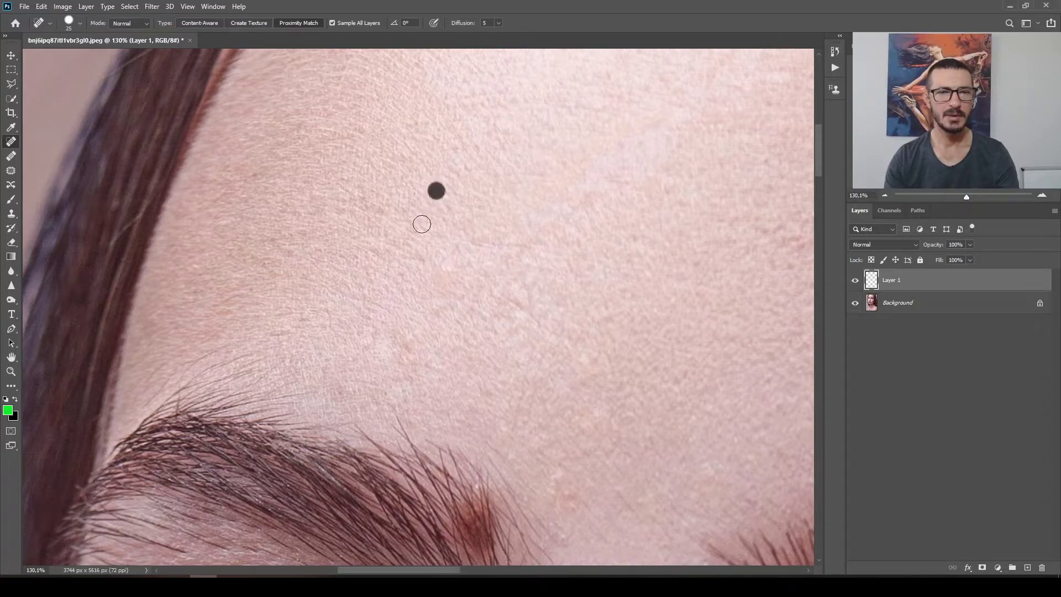
Step: Heal the small spots between the eyebrows and on the bridge of the nose
{"action": "left_click_drag", "start_coordinate": [486, 266], "coordinate": [406, 51]}
{"action": "left_click", "coordinate": [353, 118]}
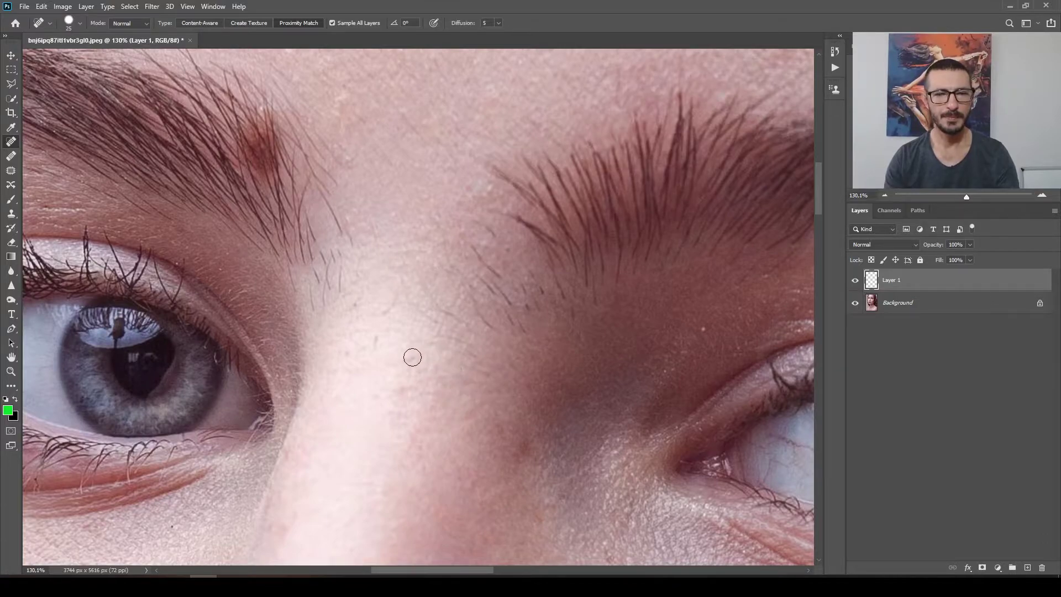
{"action": "left_click", "coordinate": [391, 305]}
{"action": "left_click", "coordinate": [377, 316]}
Step: Heal the mole and nearby spots on the shaded side of the nose
{"action": "scroll", "coordinate": [429, 384], "scroll_direction": "down", "scroll_amount": 3}
{"action": "mouse_move", "coordinate": [429, 383]}
{"action": "left_mouse_down"}
{"action": "mouse_move", "coordinate": [408, 261]}
{"action": "mouse_move", "coordinate": [382, 268]}
{"action": "left_mouse_up"}
{"action": "scroll", "coordinate": [437, 299], "scroll_direction": "up", "scroll_amount": 3}
{"action": "mouse_move", "coordinate": [367, 271]}
{"action": "left_mouse_down"}
{"action": "mouse_move", "coordinate": [360, 264]}
{"action": "mouse_move", "coordinate": [384, 295]}
{"action": "left_mouse_up"}
{"action": "left_click", "coordinate": [364, 261]}
Step: Heal the mole above the corner of the upper lip
{"action": "scroll", "coordinate": [586, 358], "scroll_direction": "down", "scroll_amount": 3}
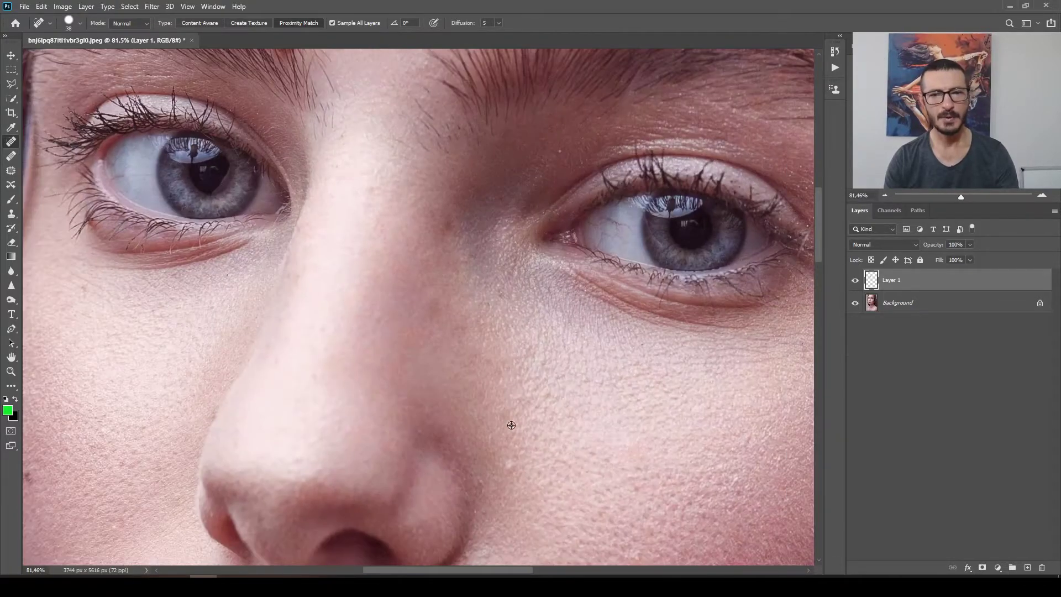
{"action": "left_click_drag", "start_coordinate": [335, 411], "coordinate": [410, 247]}
{"action": "scroll", "coordinate": [408, 370], "scroll_direction": "up", "scroll_amount": 14}
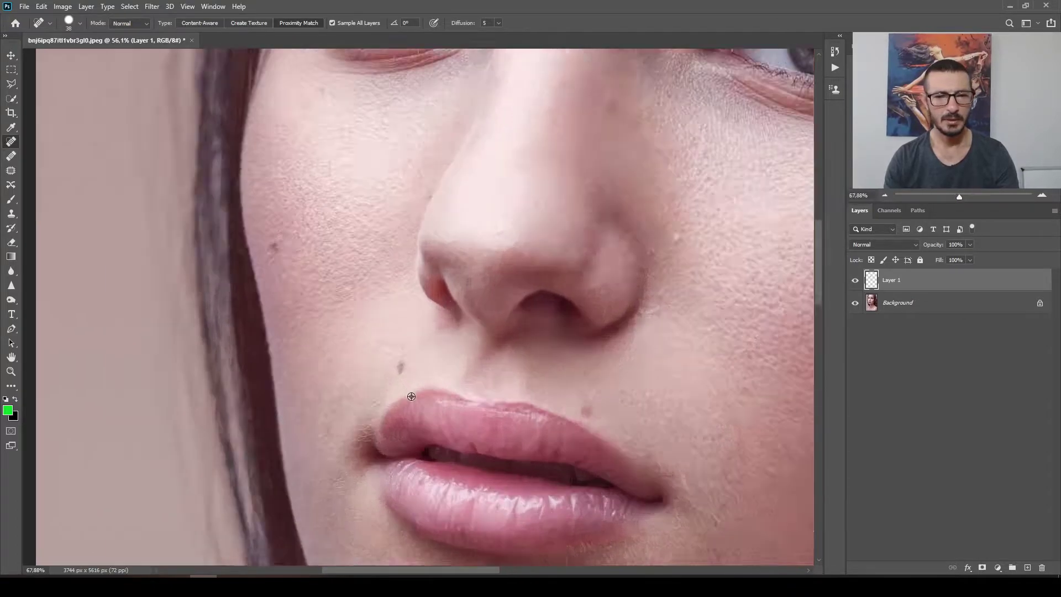
{"action": "left_click", "coordinate": [389, 328]}
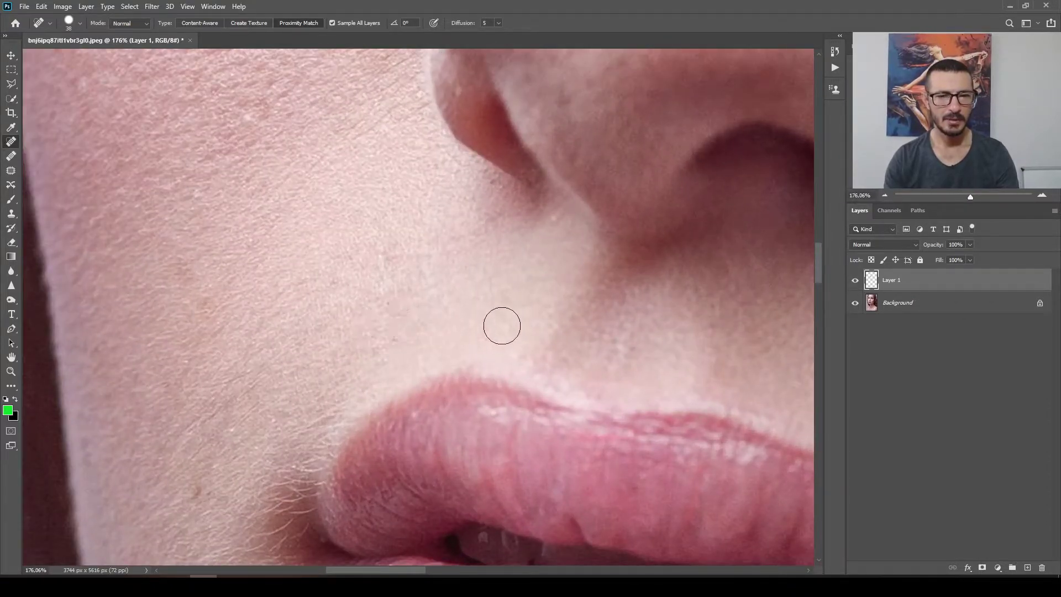
Step: Heal the mole on the cheek near the hair and the small spot beside the nostril
{"action": "mouse_move", "coordinate": [299, 256]}
{"action": "left_mouse_down"}
{"action": "mouse_move", "coordinate": [416, 374]}
{"action": "mouse_move", "coordinate": [553, 462]}
{"action": "left_mouse_up"}
{"action": "left_click_drag", "start_coordinate": [337, 185], "coordinate": [315, 173]}
{"action": "mouse_move", "coordinate": [668, 393]}
{"action": "left_mouse_down"}
{"action": "mouse_move", "coordinate": [433, 310]}
{"action": "mouse_move", "coordinate": [365, 273]}
{"action": "left_mouse_up"}
{"action": "mouse_move", "coordinate": [459, 309]}
{"action": "left_mouse_down"}
{"action": "mouse_move", "coordinate": [452, 329]}
{"action": "mouse_move", "coordinate": [473, 321]}
{"action": "left_mouse_up"}
Step: Heal the remaining small moles and spots on the shaded cheek
{"action": "left_click_drag", "start_coordinate": [652, 352], "coordinate": [289, 479]}
{"action": "left_click_drag", "start_coordinate": [586, 271], "coordinate": [338, 254]}
{"action": "left_click_drag", "start_coordinate": [444, 460], "coordinate": [427, 477]}
{"action": "left_click_drag", "start_coordinate": [465, 479], "coordinate": [498, 473]}
Step: Heal the large mole on the shoulder with a 213 px brush, and the small collarbone mole with a smaller brush
{"action": "scroll", "coordinate": [524, 456], "scroll_direction": "down", "scroll_amount": 4}
{"action": "scroll", "coordinate": [524, 455], "scroll_direction": "down", "scroll_amount": 6}
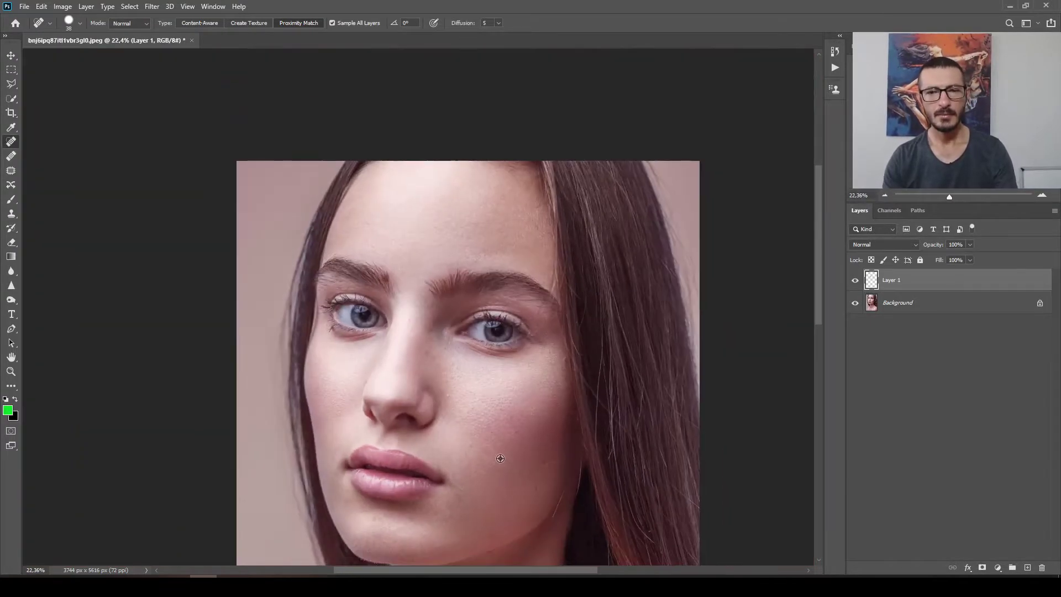
{"action": "scroll", "coordinate": [453, 406], "scroll_direction": "down", "scroll_amount": 1}
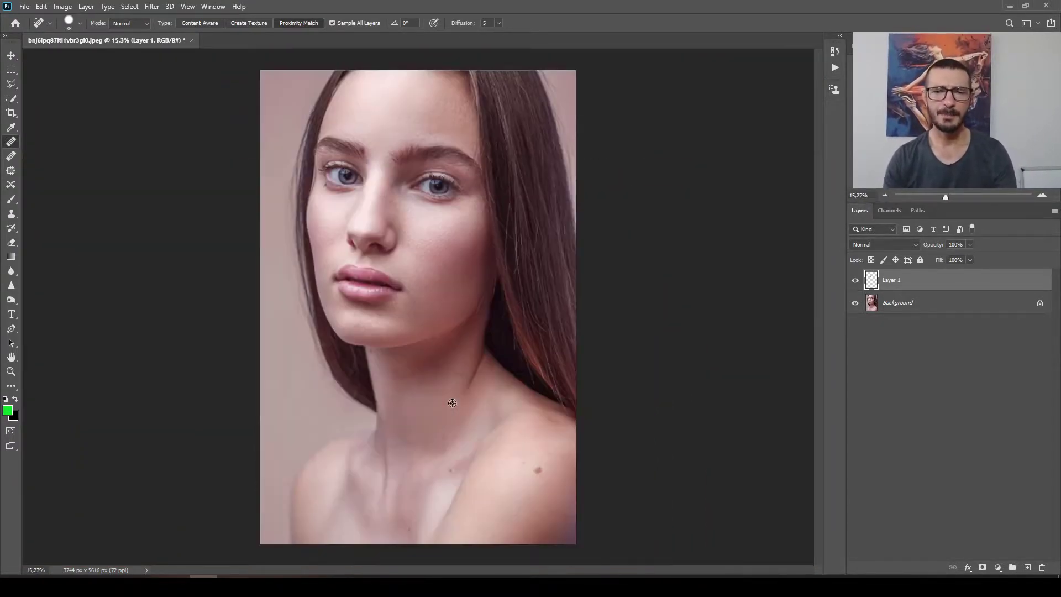
{"action": "scroll", "coordinate": [444, 403], "scroll_direction": "up", "scroll_amount": 2}
{"action": "left_click", "coordinate": [557, 488]}
{"action": "right_click", "coordinate": [552, 490], "text": "alt"}
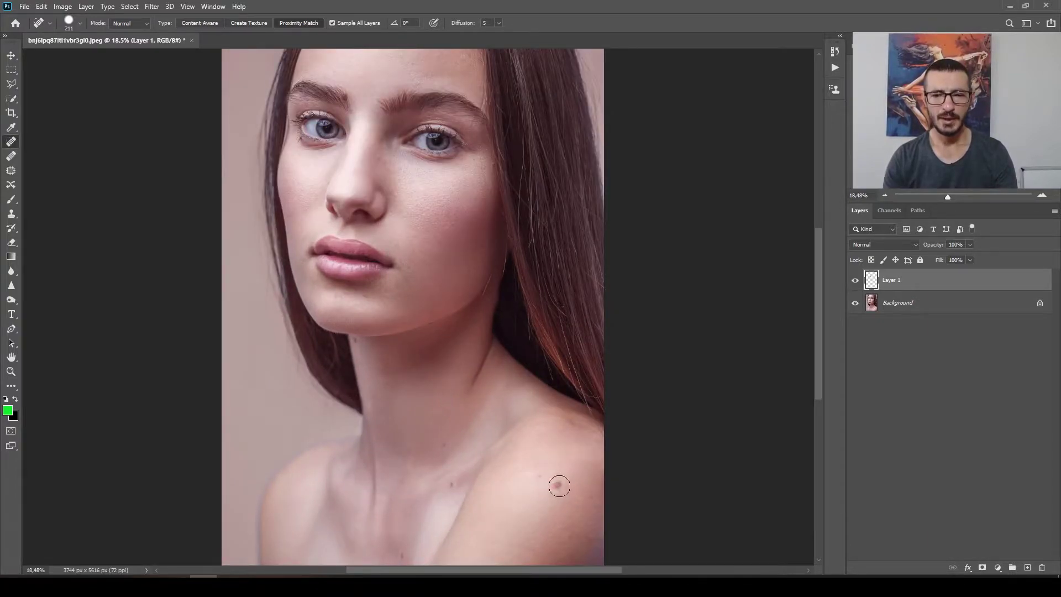
{"action": "right_click", "coordinate": [441, 485], "text": "alt"}
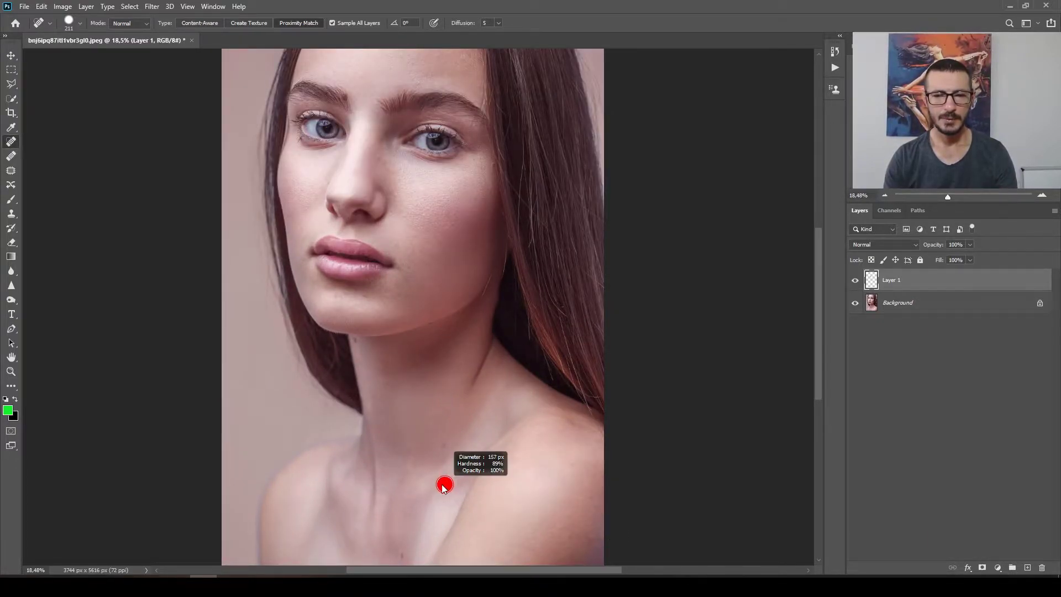
{"action": "left_click", "coordinate": [451, 483]}
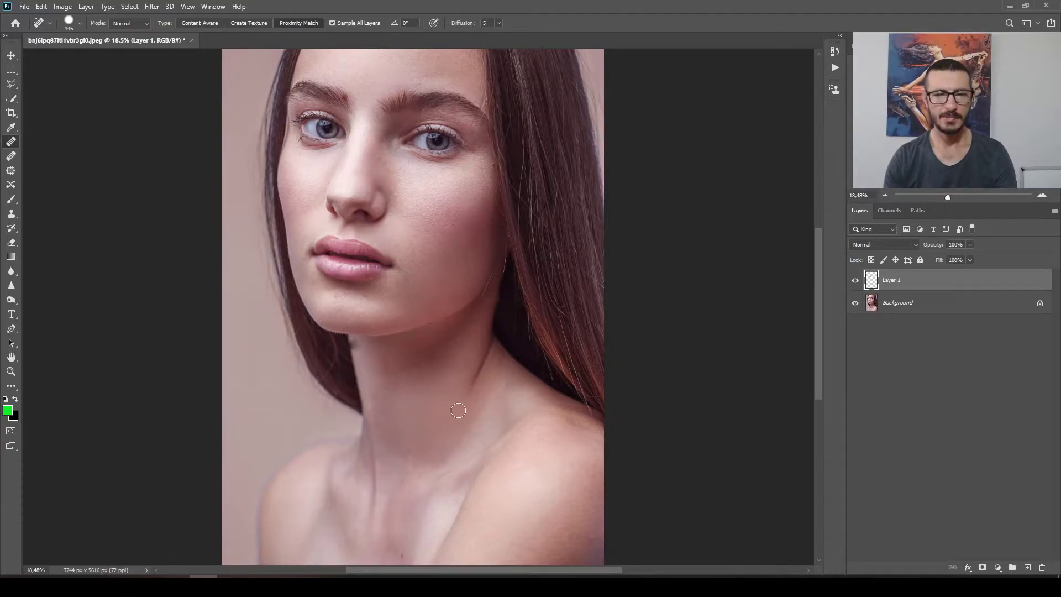
{"action": "key", "text": "b"}
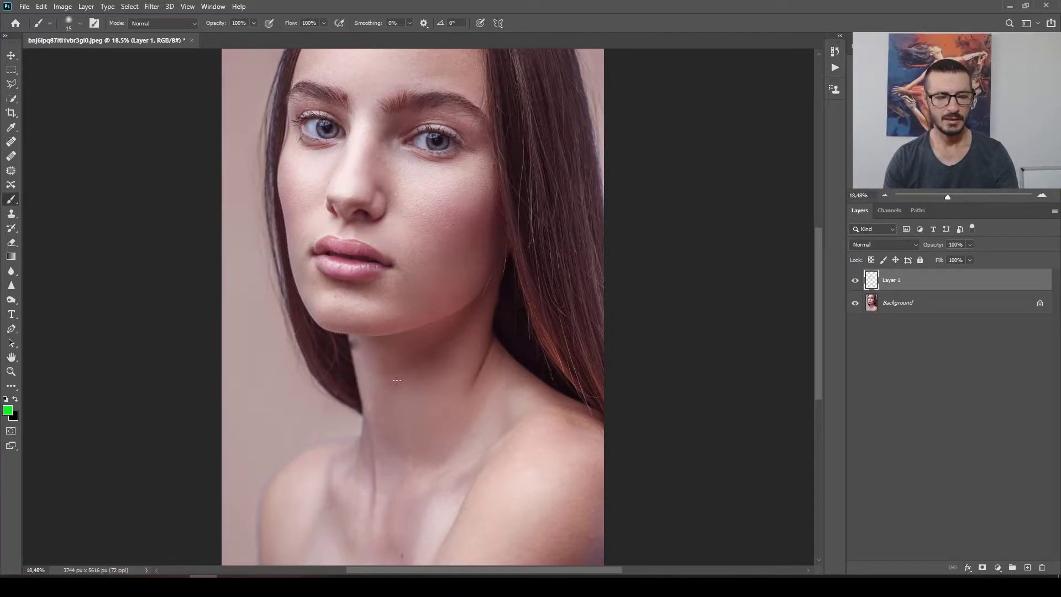
{"action": "scroll", "coordinate": [377, 368], "scroll_direction": "up", "scroll_amount": 12}
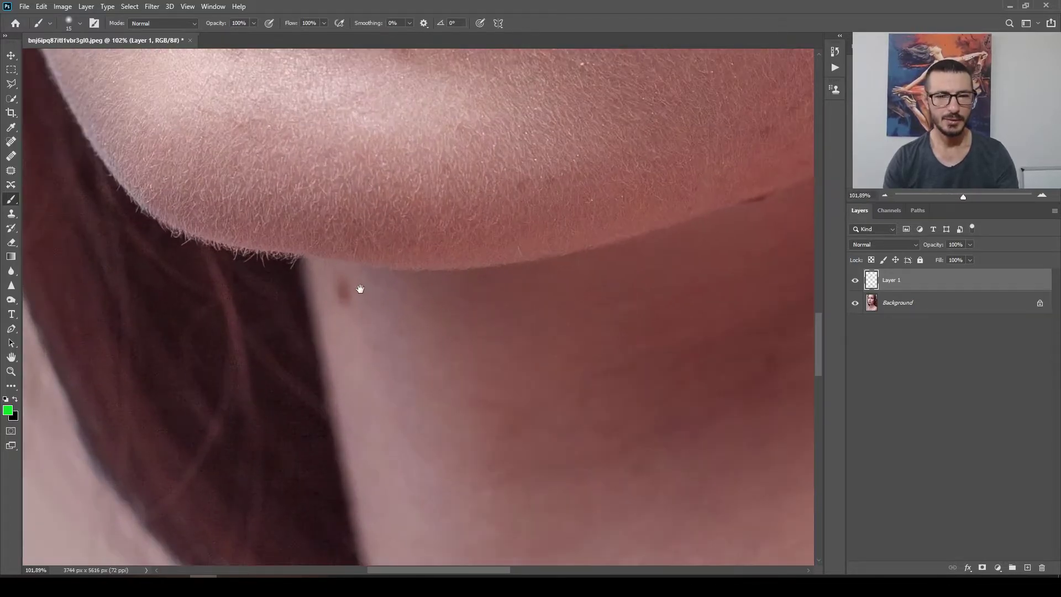
{"action": "mouse_move", "coordinate": [360, 288]}
{"action": "left_mouse_down"}
{"action": "mouse_move", "coordinate": [372, 329]}
{"action": "mouse_move", "coordinate": [353, 337]}
{"action": "mouse_move", "coordinate": [370, 343]}
{"action": "mouse_move", "coordinate": [352, 321]}
{"action": "mouse_move", "coordinate": [359, 350]}
{"action": "left_mouse_up"}
{"action": "left_click", "coordinate": [352, 321]}
{"action": "key", "text": "ctrl+z"}
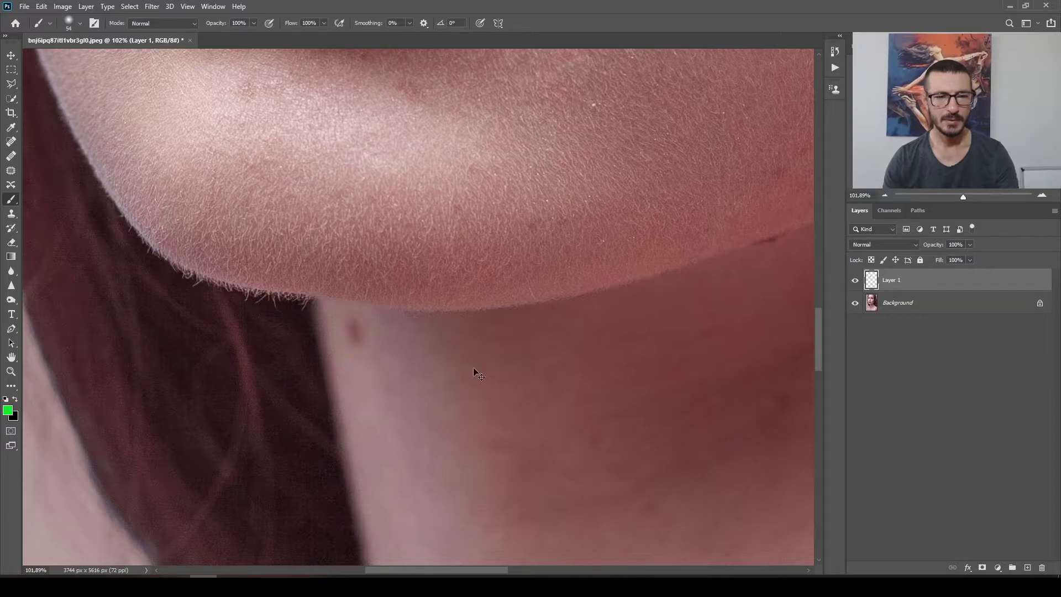
Step: Return to the Spot Healing Brush and heal the mole on the neck just under the chin with a 40 px brush
{"action": "left_click", "coordinate": [11, 142]}
{"action": "mouse_move", "coordinate": [356, 343]}
{"action": "left_mouse_down"}
{"action": "mouse_move", "coordinate": [328, 341]}
{"action": "mouse_move", "coordinate": [356, 340]}
{"action": "mouse_move", "coordinate": [358, 350]}
{"action": "left_mouse_up"}
{"action": "scroll", "coordinate": [536, 438], "scroll_direction": "down", "scroll_amount": 5}
{"action": "scroll", "coordinate": [535, 438], "scroll_direction": "down", "scroll_amount": 3}
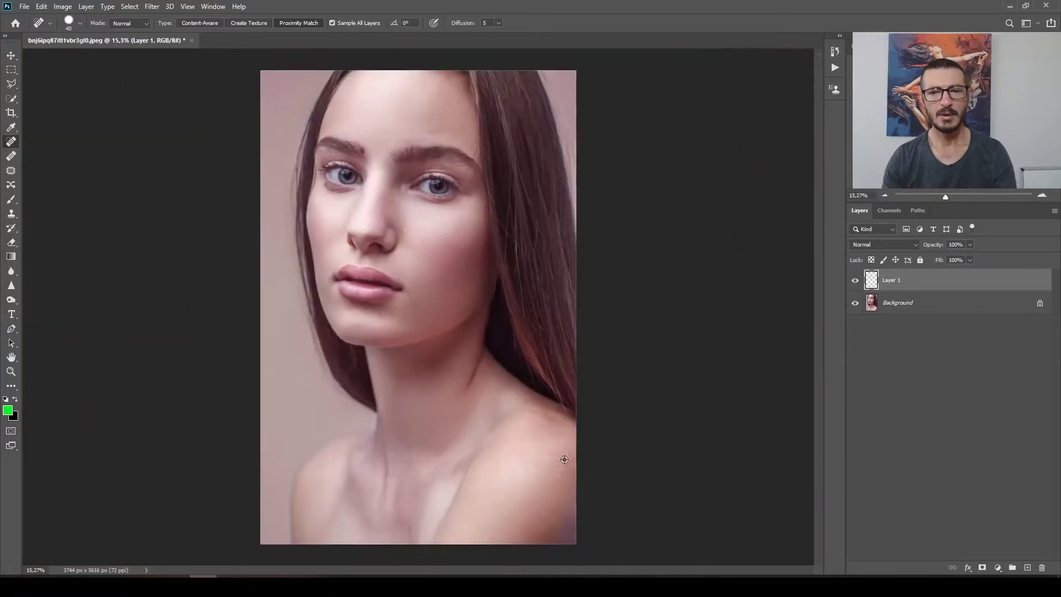
Step: Compare the portrait before and after the retouching by hiding Layer 1 and showing it again
{"action": "scroll", "coordinate": [427, 371], "scroll_direction": "up", "scroll_amount": 1}
{"action": "scroll", "coordinate": [427, 371], "scroll_direction": "down", "scroll_amount": 2}
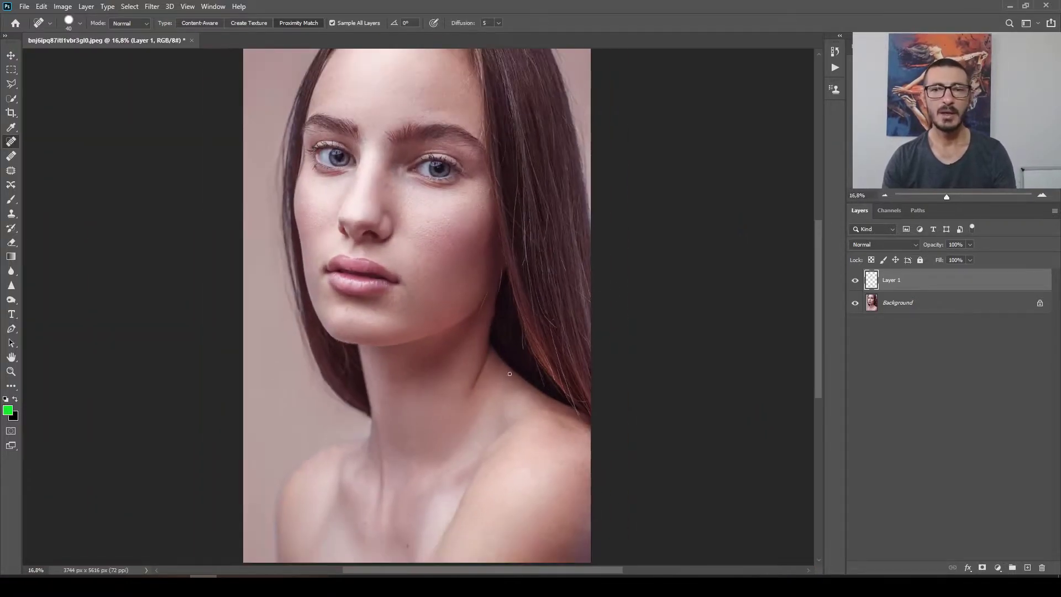
{"action": "left_click_drag", "start_coordinate": [490, 256], "coordinate": [489, 299]}
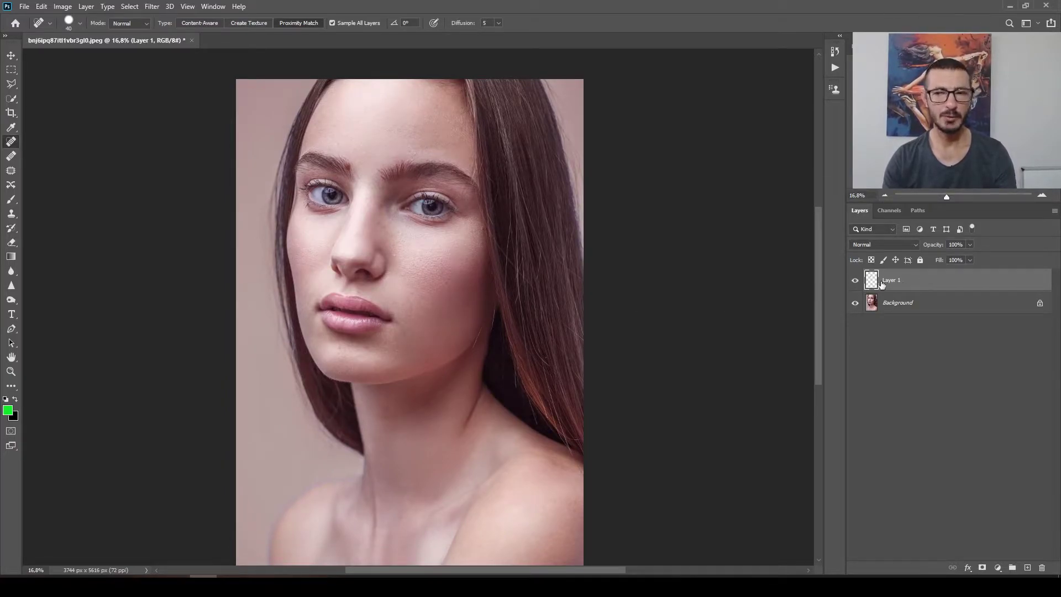
{"action": "left_click", "coordinate": [855, 281]}
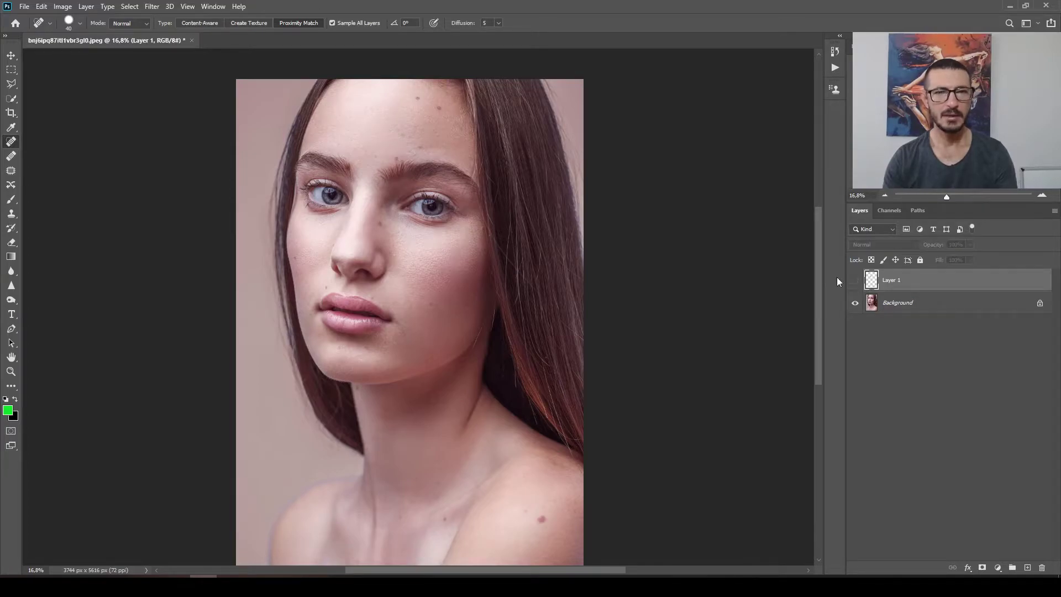
{"action": "scroll", "coordinate": [433, 167], "scroll_direction": "up", "scroll_amount": 5}
{"action": "left_click_drag", "start_coordinate": [458, 111], "coordinate": [455, 209]}
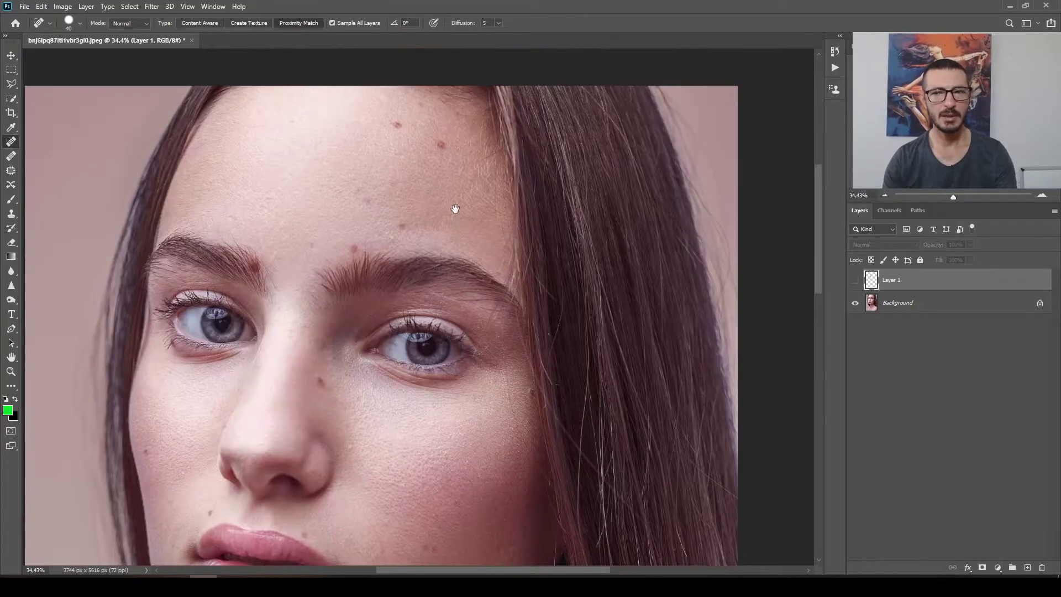
{"action": "left_click", "coordinate": [855, 281]}
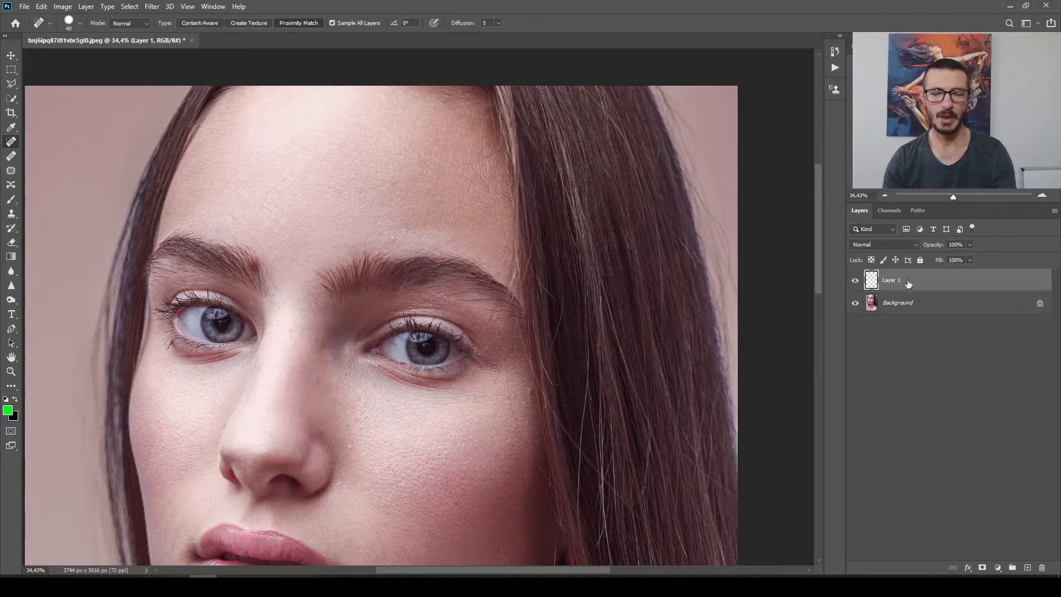
Step: Delete Layer 1 so that only the unretouched Background portrait remains
{"action": "key", "text": "Delete"}
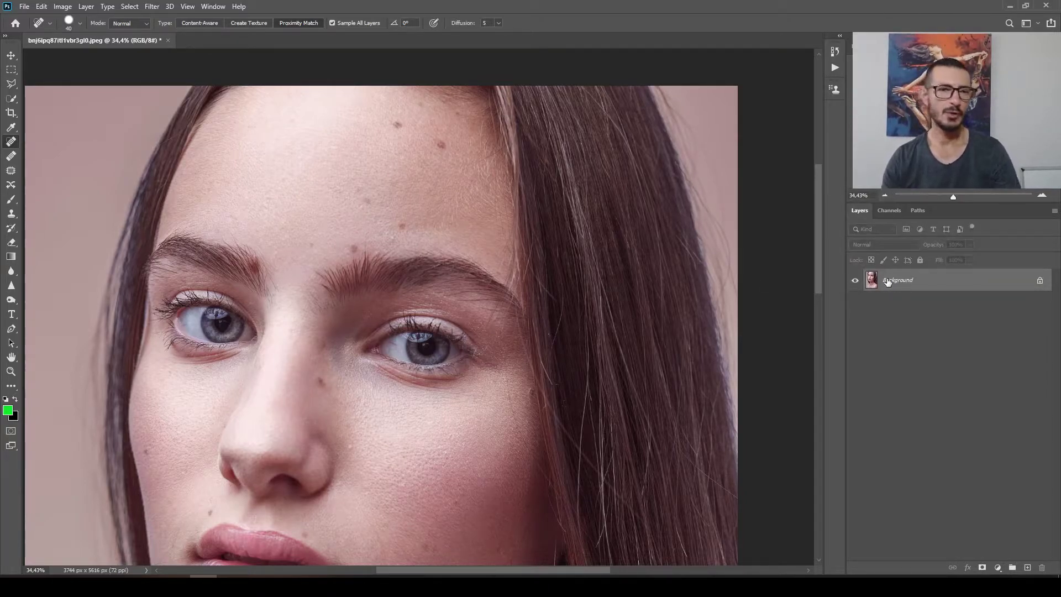
{"action": "scroll", "coordinate": [419, 323], "scroll_direction": "down", "scroll_amount": 3}
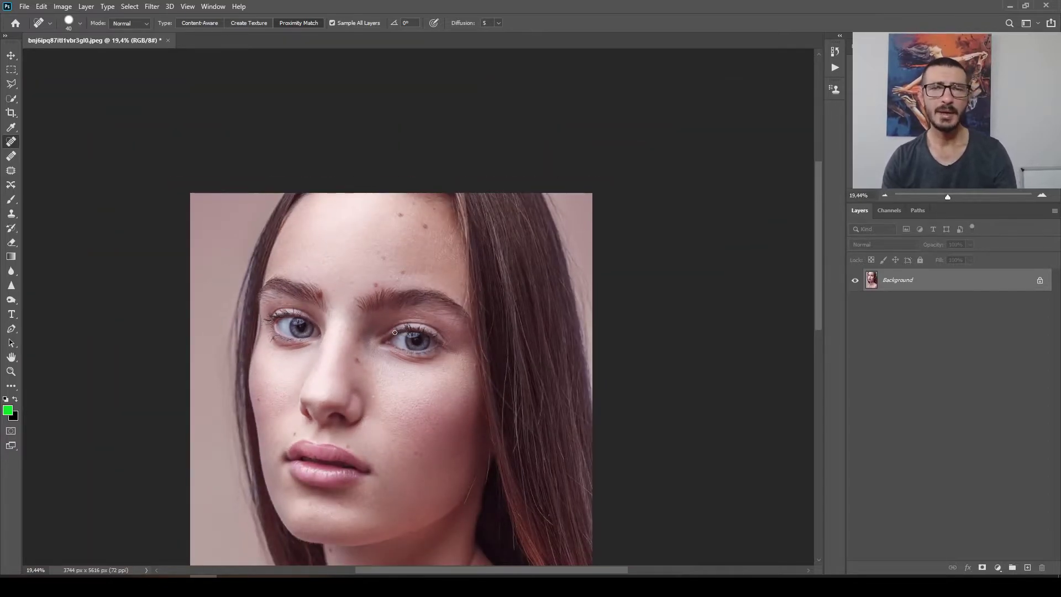
{"action": "scroll", "coordinate": [394, 332], "scroll_direction": "down", "scroll_amount": 1}
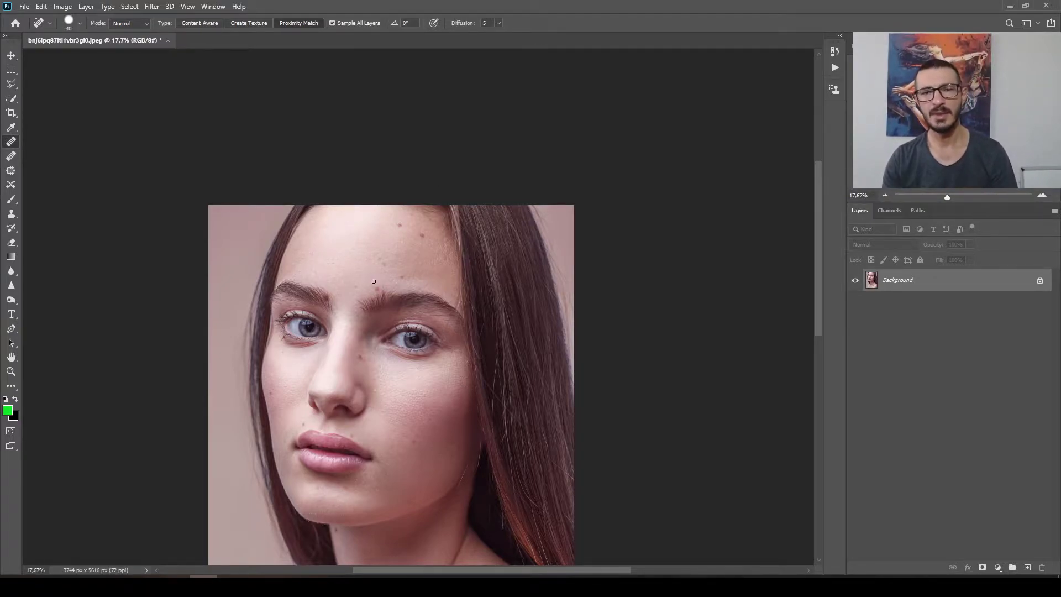
Step: Try healing a mole on the upper forehead with the Spot Healing Brush at 151 px
{"action": "scroll", "coordinate": [383, 279], "scroll_direction": "up", "scroll_amount": 7}
{"action": "left_click_drag", "start_coordinate": [380, 279], "coordinate": [396, 271]}
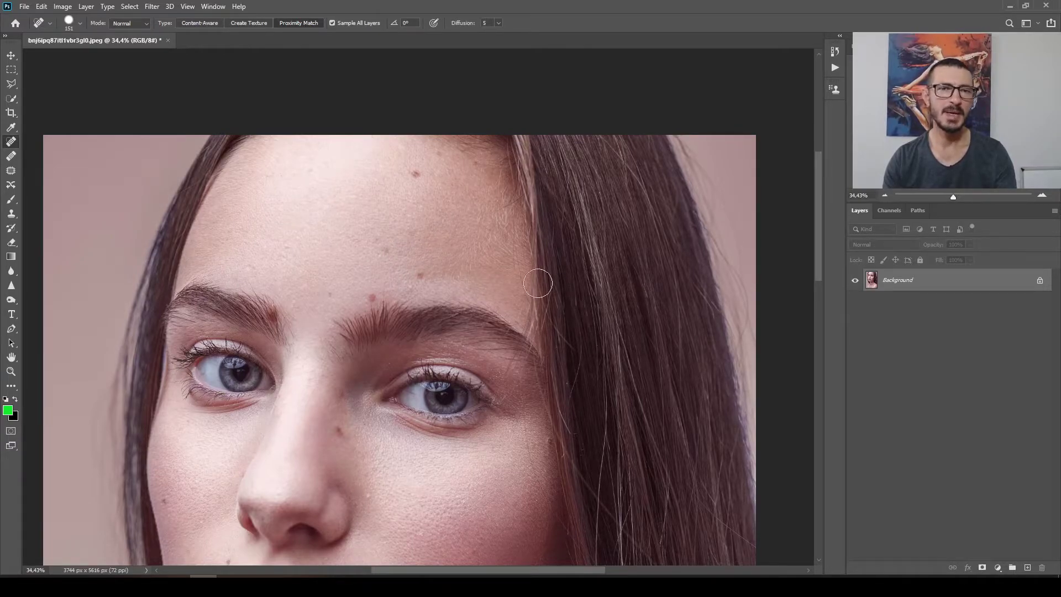
{"action": "left_click", "coordinate": [416, 174]}
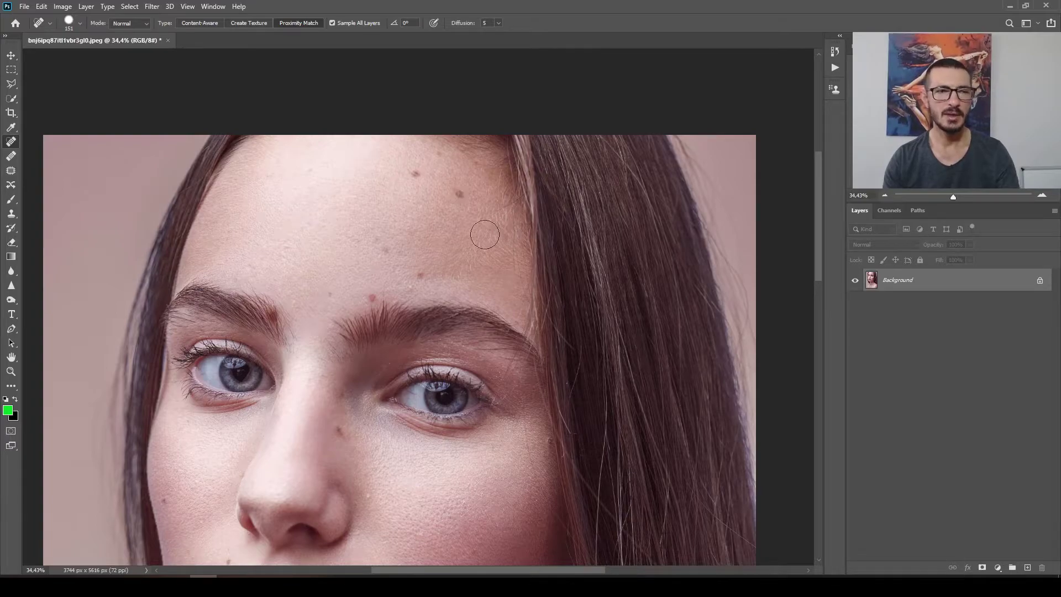
Step: Switch to the Healing Brush tool and enlarge its brush to 279 px over the forehead
{"action": "left_click", "coordinate": [10, 158]}
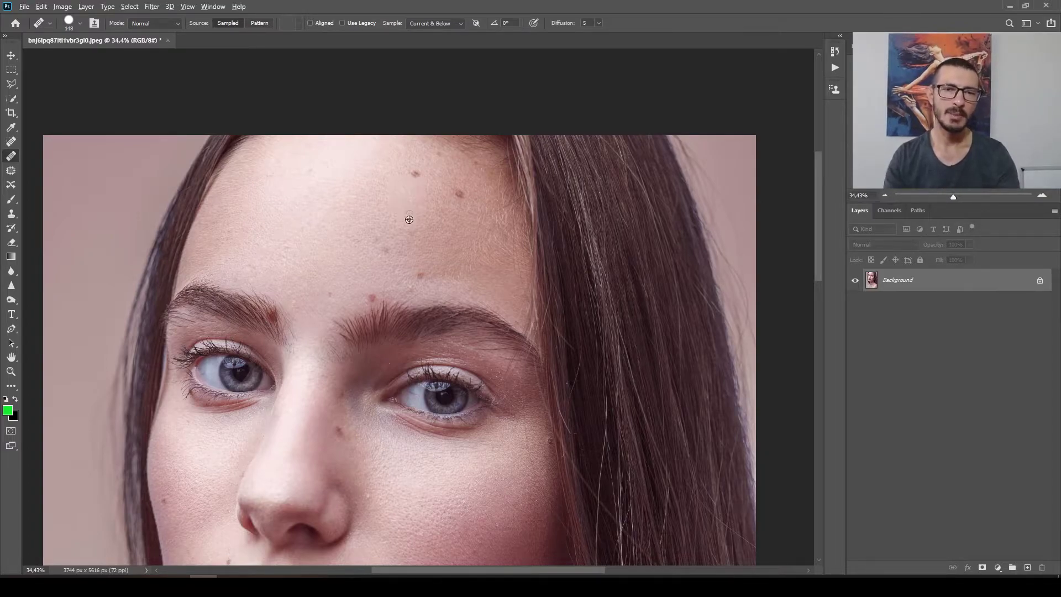
{"action": "scroll", "coordinate": [401, 249], "scroll_direction": "up", "scroll_amount": 5, "text": "alt"}
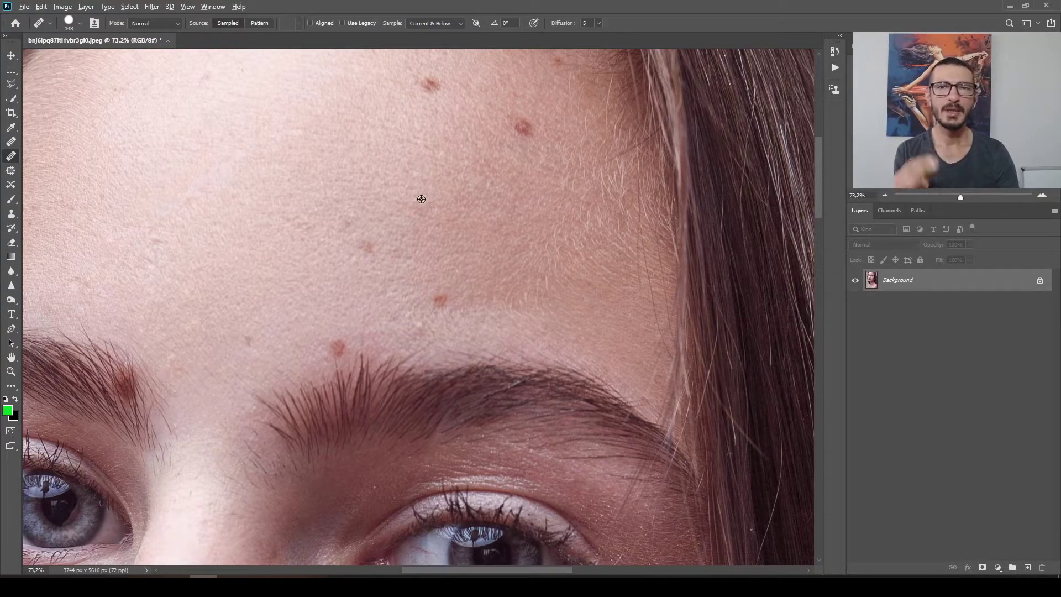
{"action": "left_click_drag", "start_coordinate": [362, 183], "coordinate": [486, 186]}
{"action": "left_click_drag", "start_coordinate": [420, 194], "coordinate": [344, 195]}
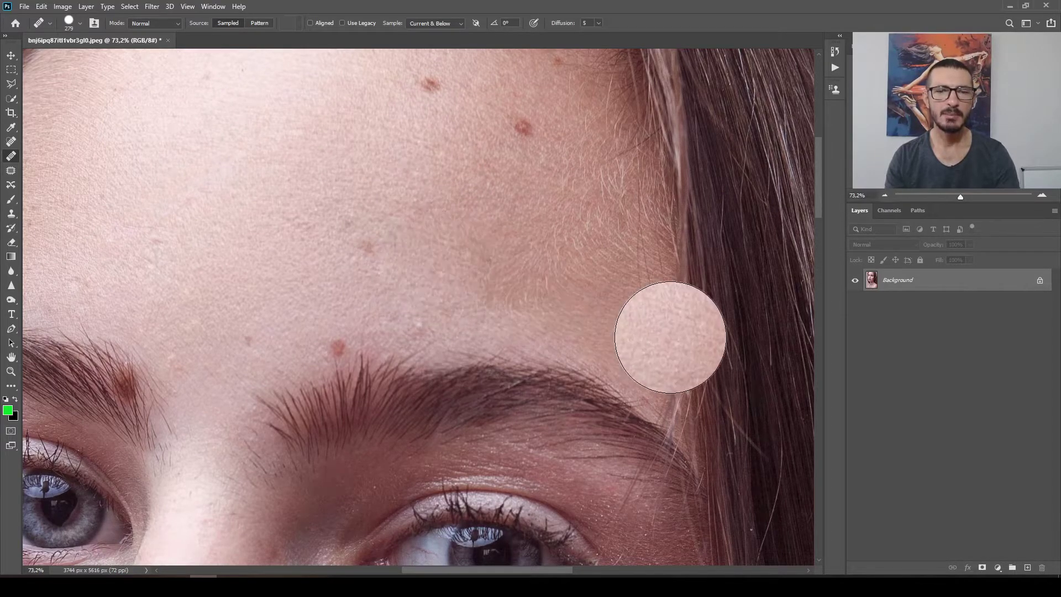
Step: Try healing the forehead moles with the 279 px Healing Brush using sampled skin
{"action": "left_click", "coordinate": [398, 248]}
{"action": "left_click", "coordinate": [446, 113]}
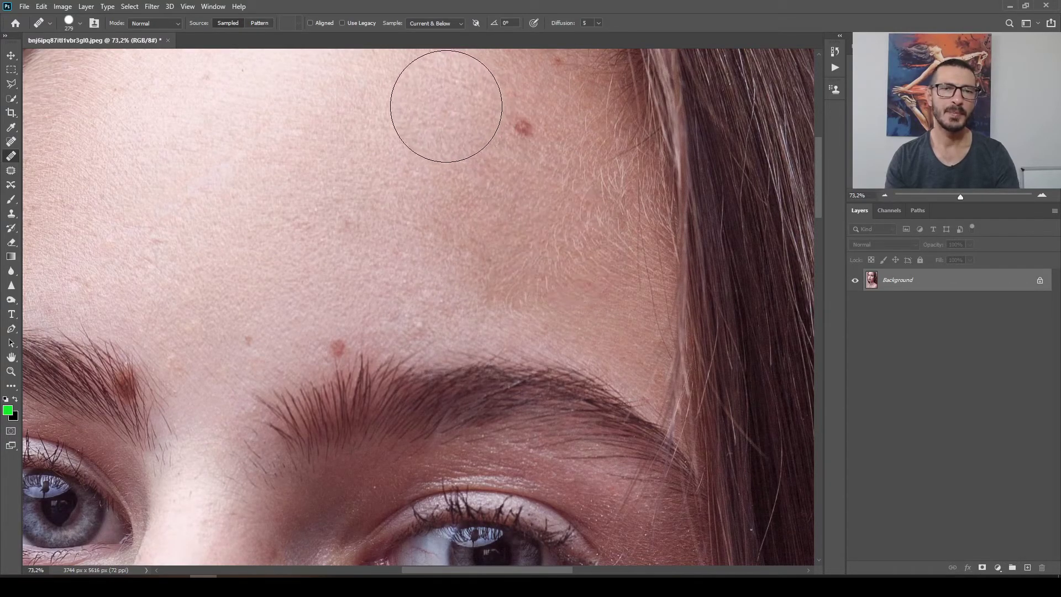
{"action": "left_click", "coordinate": [519, 148]}
{"action": "left_click", "coordinate": [431, 280]}
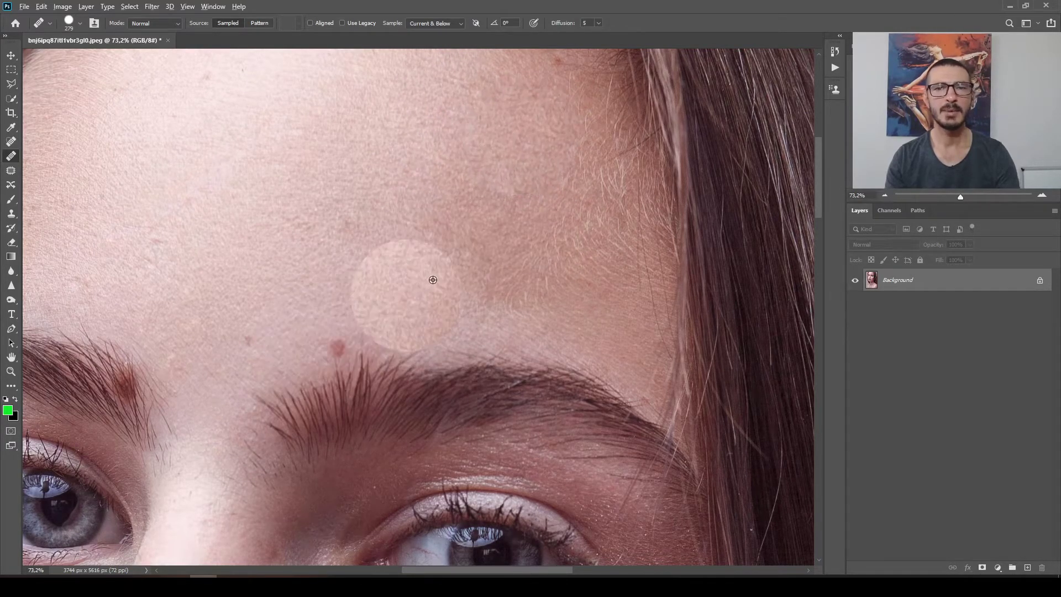
{"action": "scroll", "coordinate": [426, 284], "scroll_direction": "down", "scroll_amount": 5}
{"action": "scroll", "coordinate": [378, 297], "scroll_direction": "up", "scroll_amount": 1}
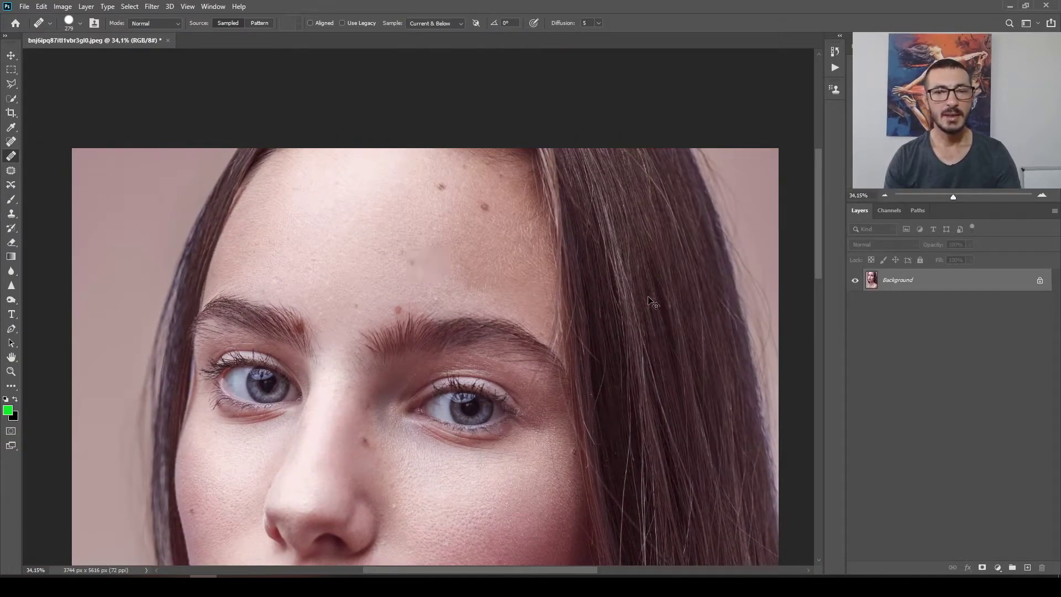
Step: Undo the trial healing on the forehead and delete Layer 1
{"action": "key", "text": "ctrl+shift+alt+n"}
{"action": "key", "text": "ctrl+comma"}
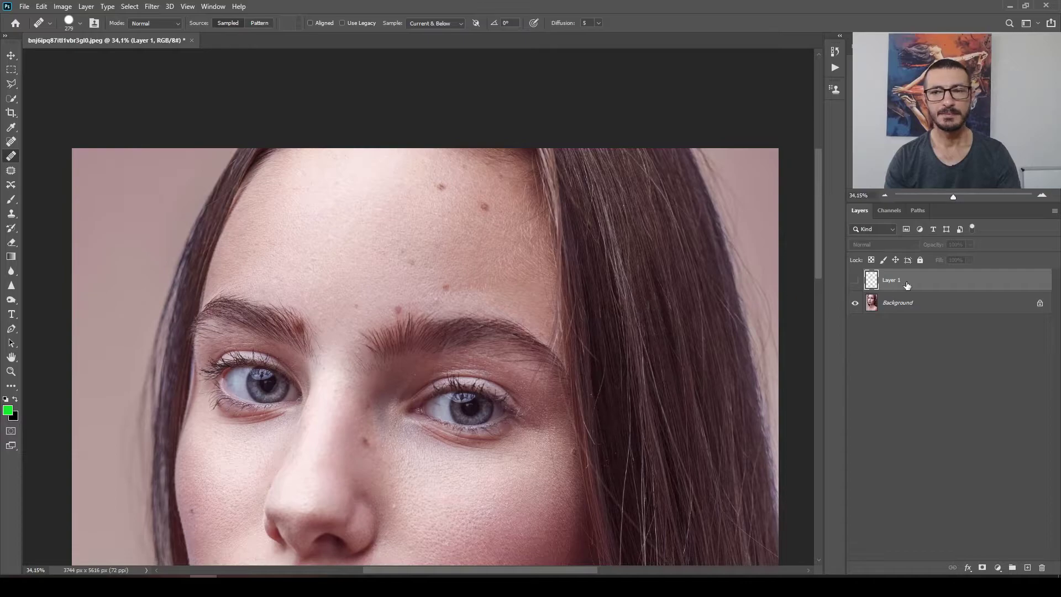
{"action": "key", "text": "Delete"}
Step: Set the Healing Brush to 132 px, sample clean forehead skin and heal the faint mole in the middle of the forehead
{"action": "scroll", "coordinate": [430, 253], "scroll_direction": "up", "scroll_amount": 4}
{"action": "left_click_drag", "start_coordinate": [375, 208], "coordinate": [360, 204]}
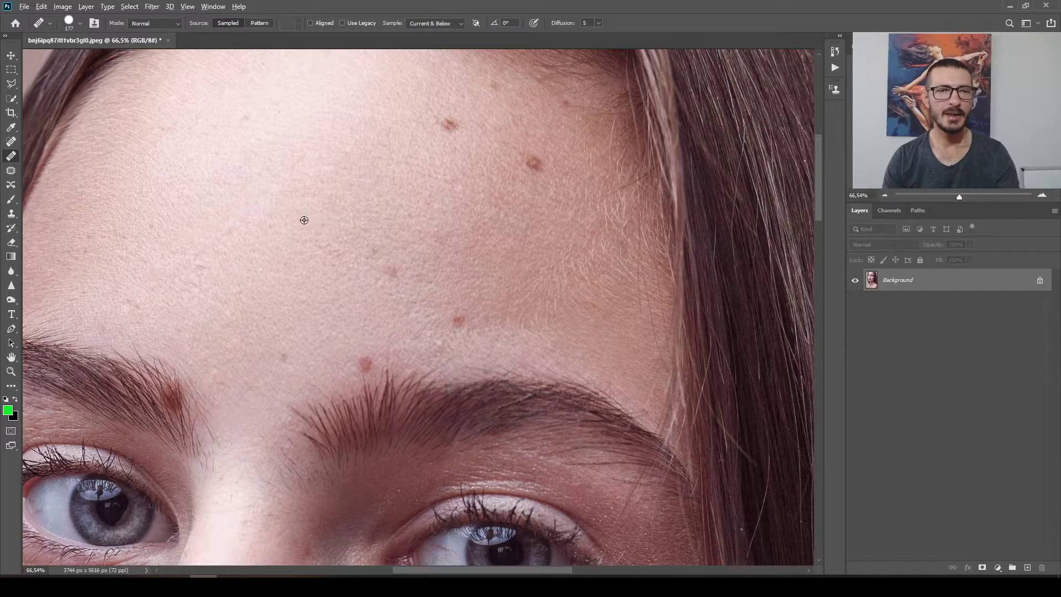
{"action": "left_click", "coordinate": [416, 219], "text": "alt"}
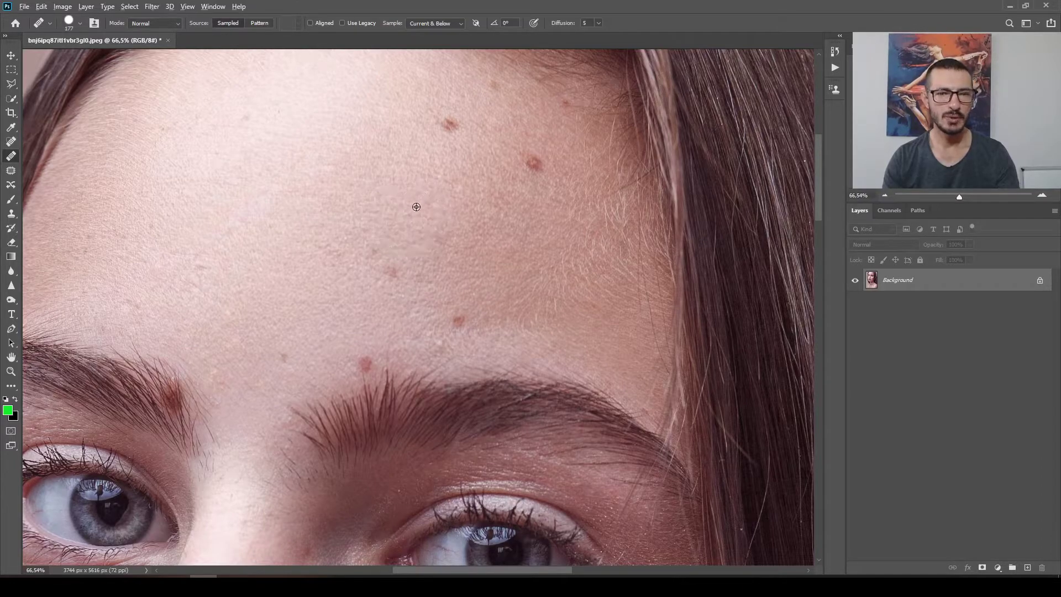
{"action": "scroll", "coordinate": [381, 266], "scroll_direction": "up", "scroll_amount": 3}
{"action": "right_click", "coordinate": [381, 244], "text": "alt"}
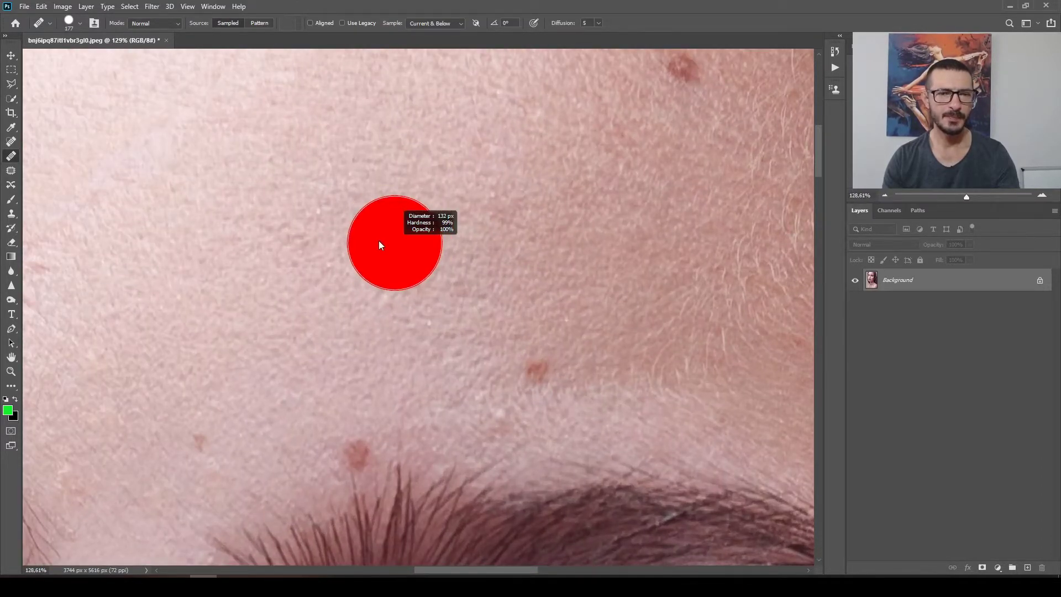
{"action": "left_click", "coordinate": [378, 236]}
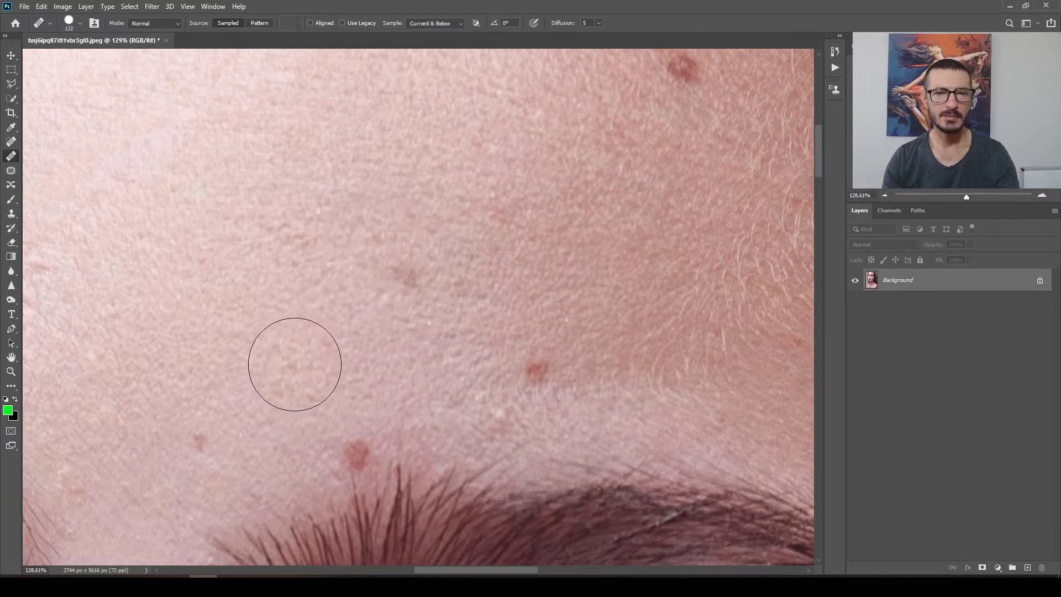
{"action": "left_click", "coordinate": [408, 277]}
{"action": "scroll", "coordinate": [258, 473], "scroll_direction": "down", "scroll_amount": 3}
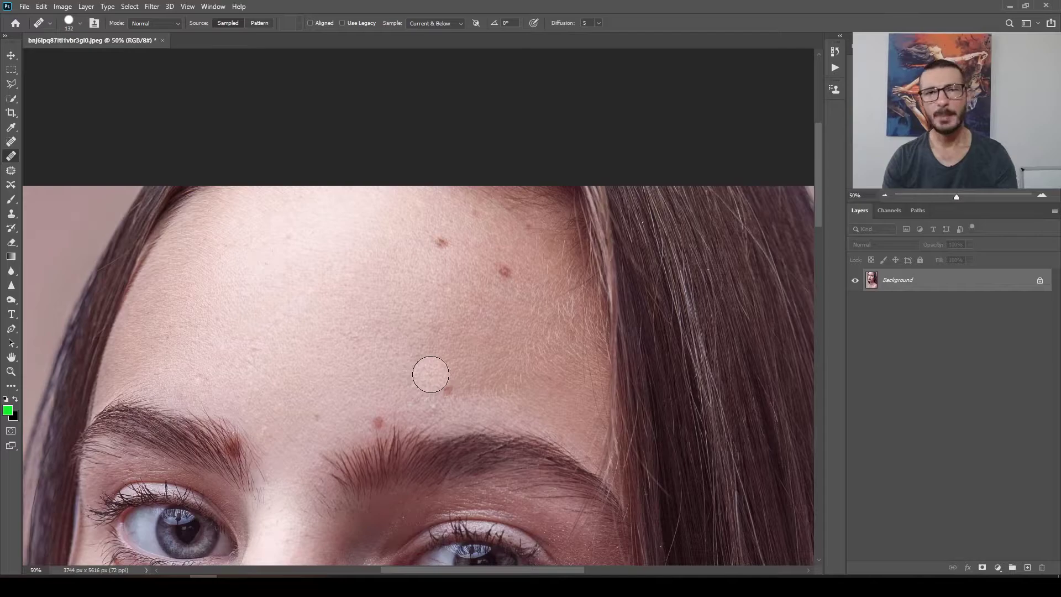
Step: Heal the small mole above the middle of the shaded-side eyebrow with a 64 px brush
{"action": "scroll", "coordinate": [457, 398], "scroll_direction": "up", "scroll_amount": 4}
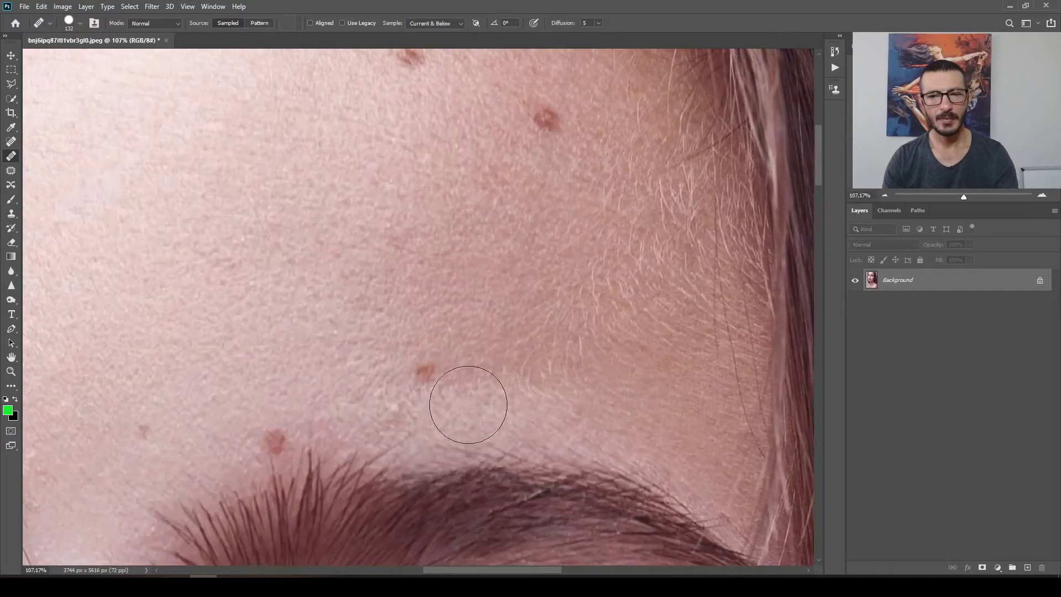
{"action": "left_click_drag", "start_coordinate": [457, 343], "coordinate": [456, 233]}
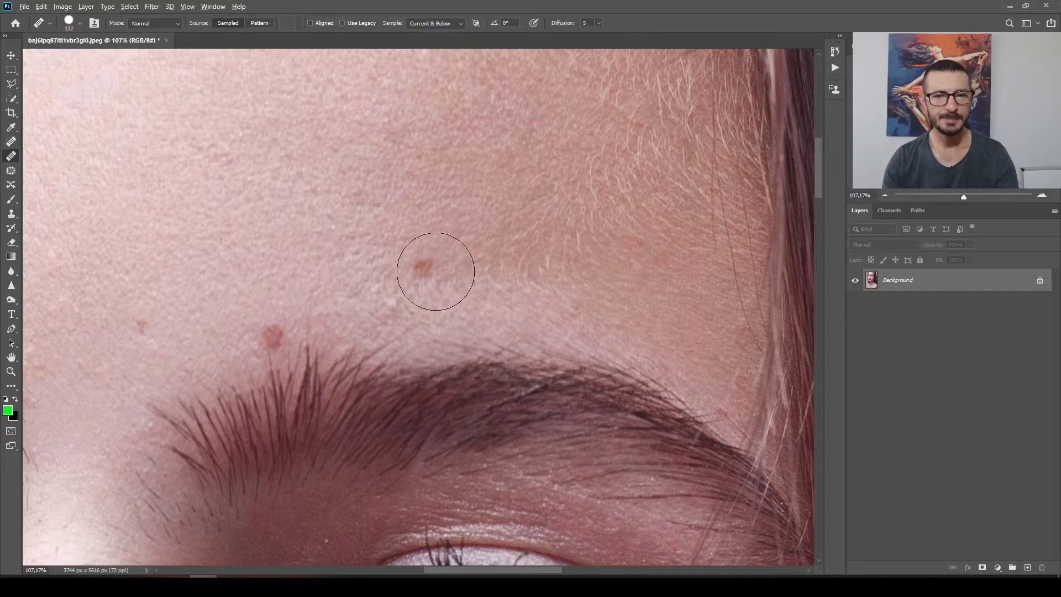
{"action": "left_click", "coordinate": [424, 267]}
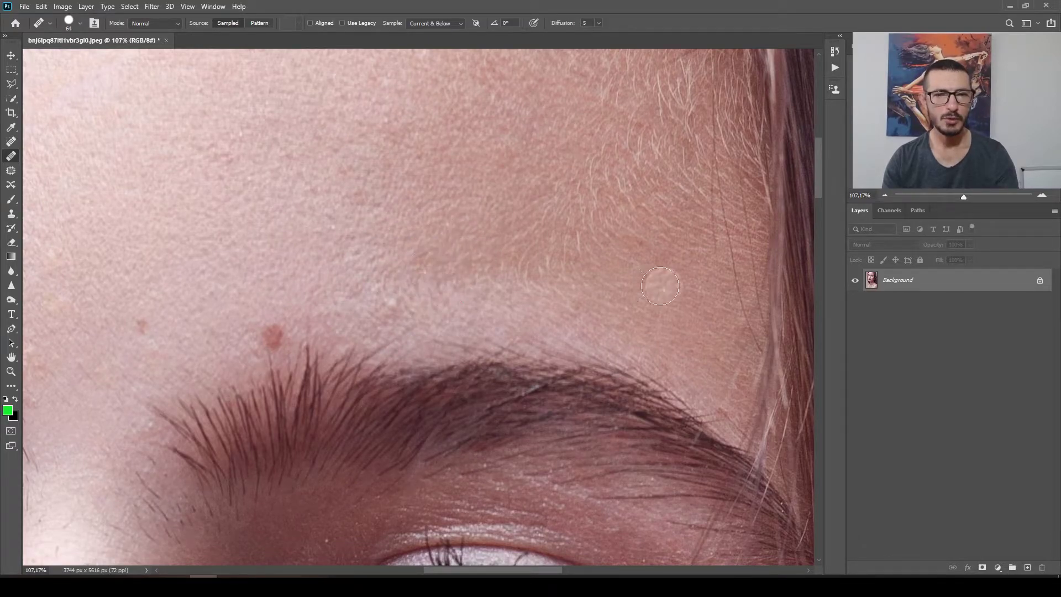
{"action": "scroll", "coordinate": [518, 325], "scroll_direction": "down", "scroll_amount": 5}
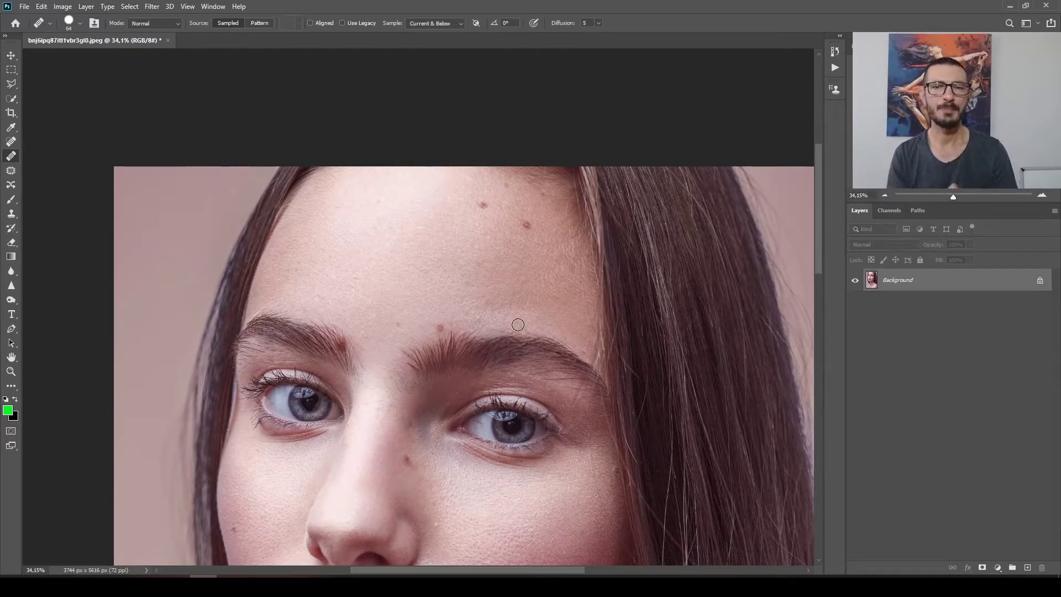
Step: Try stamping the fine-hair texture sampled near the hairline onto the opposite side of the forehead with a 293 px brush, and undo it
{"action": "scroll", "coordinate": [407, 243], "scroll_direction": "up", "scroll_amount": 5}
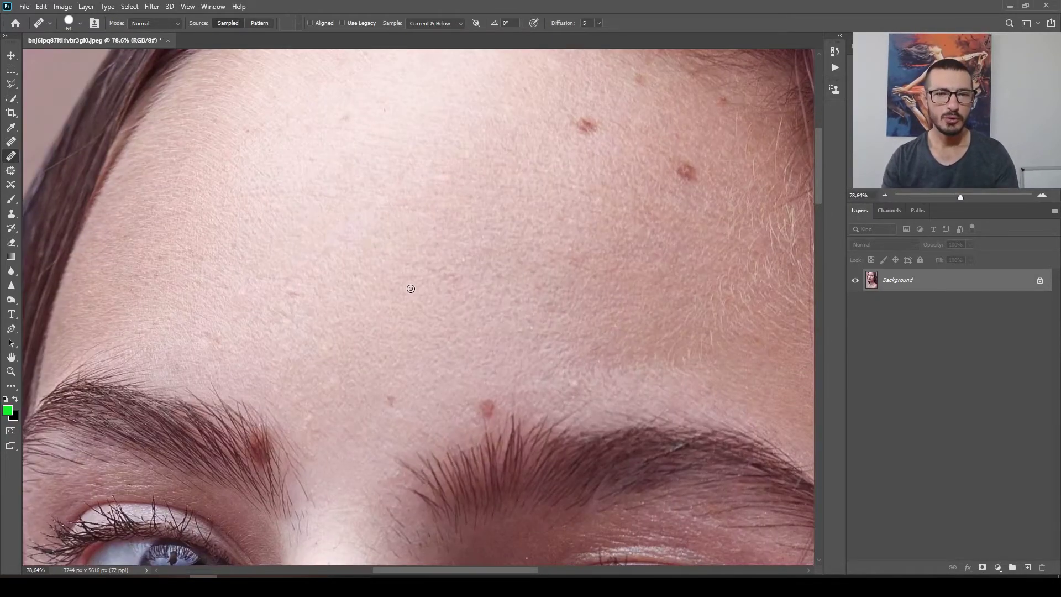
{"action": "left_click_drag", "start_coordinate": [384, 242], "coordinate": [441, 249]}
{"action": "left_click", "coordinate": [397, 252], "text": "alt"}
{"action": "left_click", "coordinate": [470, 241]}
{"action": "left_click", "coordinate": [526, 308]}
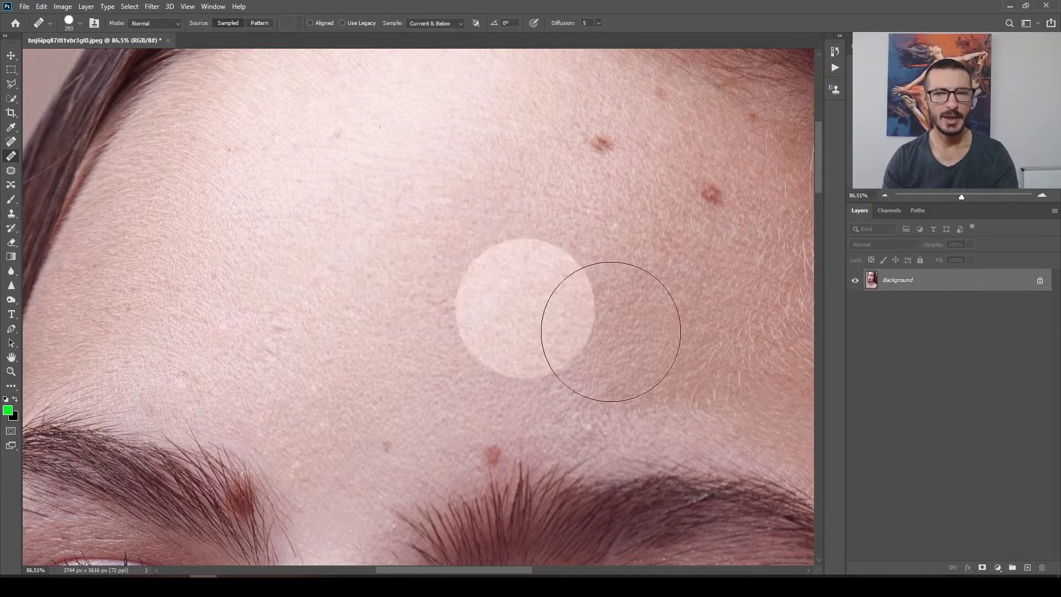
{"action": "left_click", "coordinate": [785, 289], "text": "alt"}
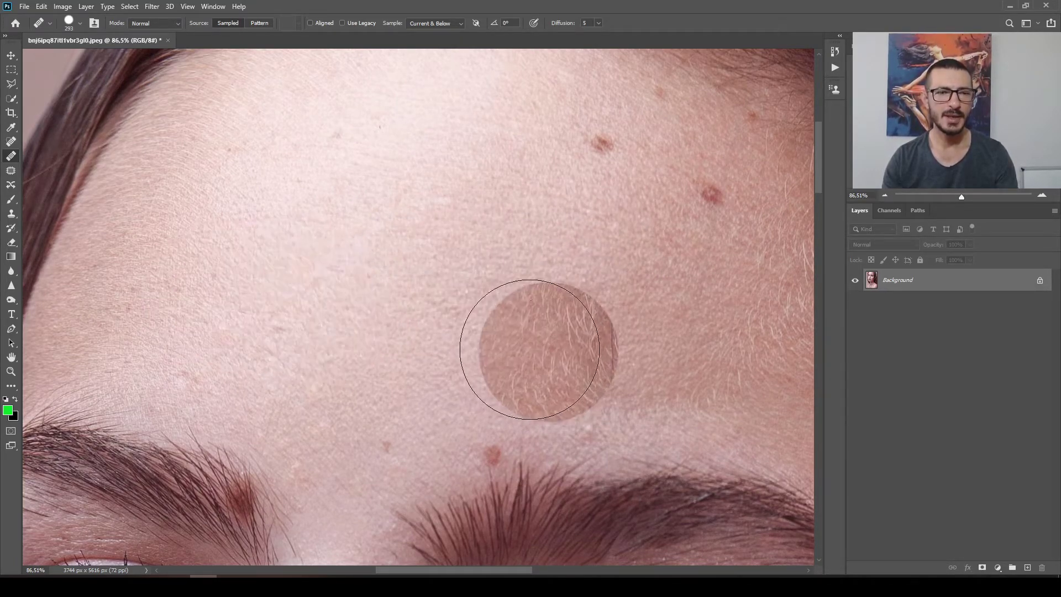
{"action": "left_click", "coordinate": [254, 304]}
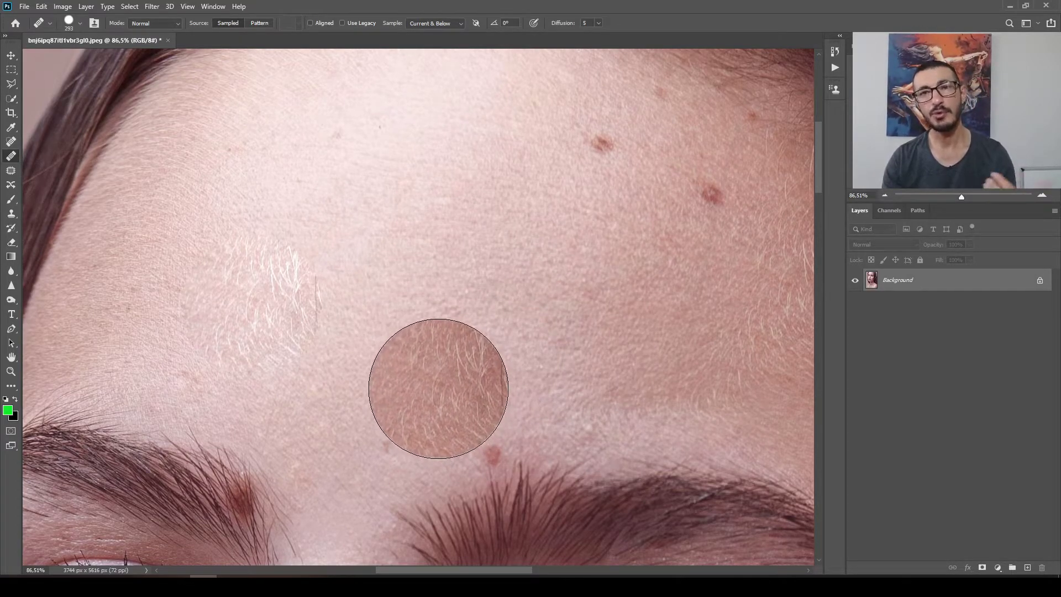
{"action": "key", "text": "ctrl+z"}
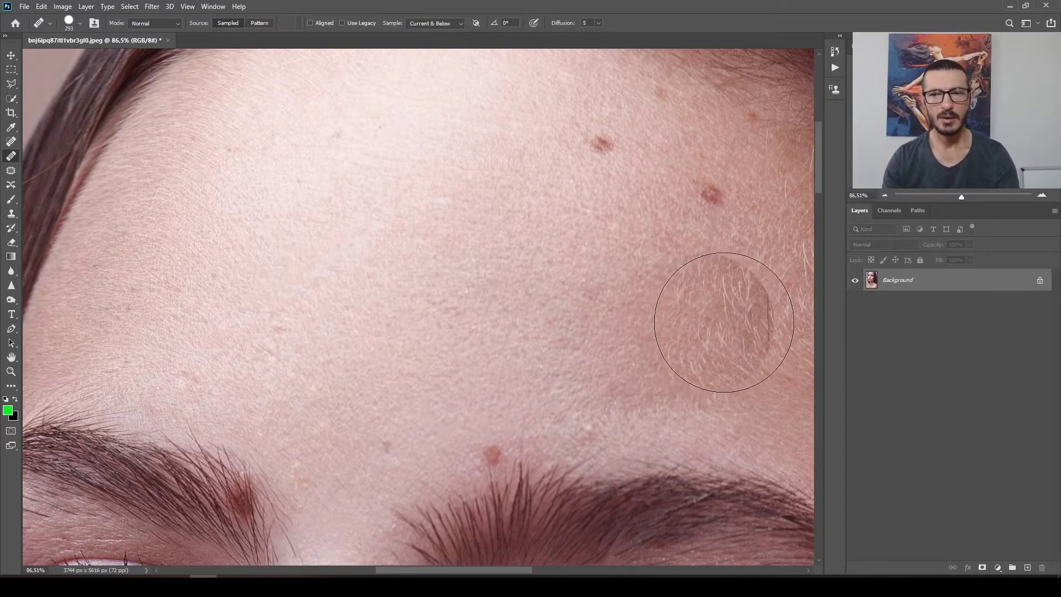
Step: Reduce the brush to 59 px and sample a source near the small spot between the eyebrows
{"action": "left_click_drag", "start_coordinate": [290, 280], "coordinate": [225, 281]}
{"action": "scroll", "coordinate": [266, 386], "scroll_direction": "up", "scroll_amount": 2}
{"action": "left_click_drag", "start_coordinate": [304, 280], "coordinate": [307, 280]}
{"action": "scroll", "coordinate": [454, 365], "scroll_direction": "down", "scroll_amount": 4}
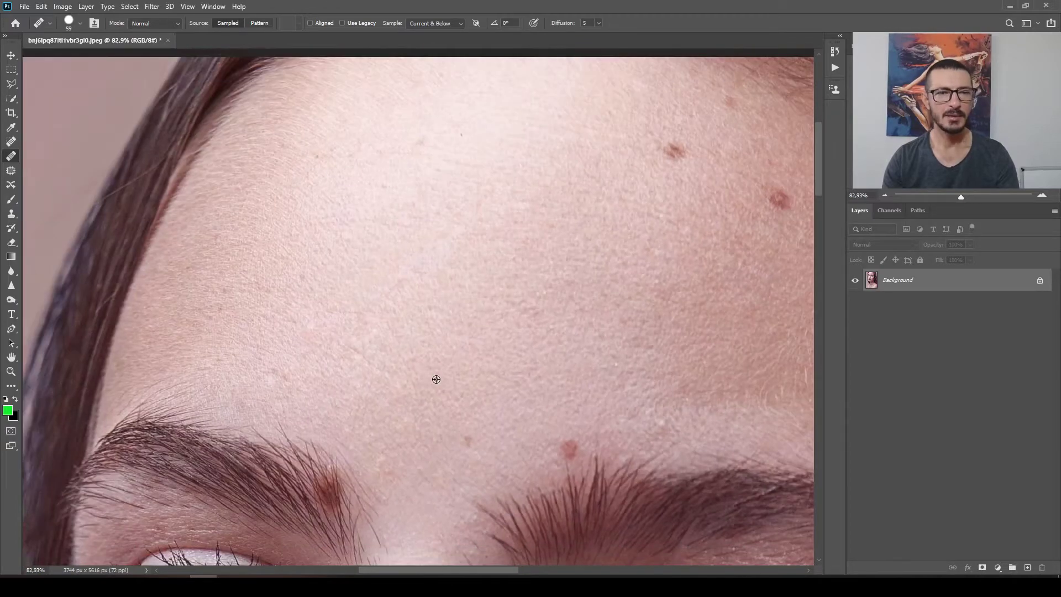
{"action": "left_click", "coordinate": [472, 400]}
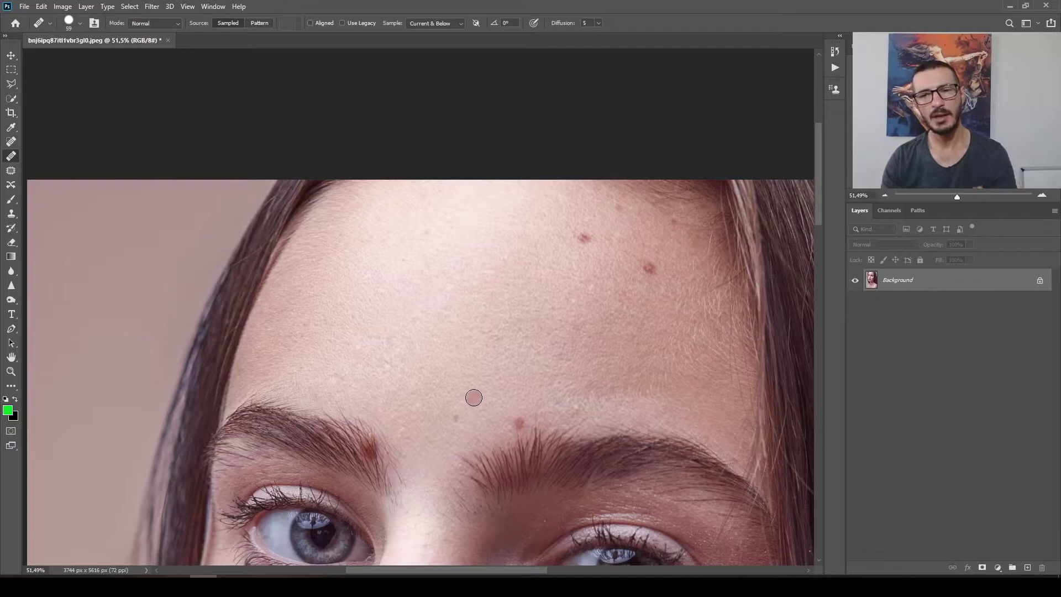
Step: Enlarge the brush, sample the darker fine-hair skin near the hairline and preview it over the bright part of the forehead
{"action": "left_click_drag", "start_coordinate": [631, 358], "coordinate": [674, 363]}
{"action": "left_click", "coordinate": [692, 348], "text": "alt"}
{"action": "left_click", "coordinate": [423, 278]}
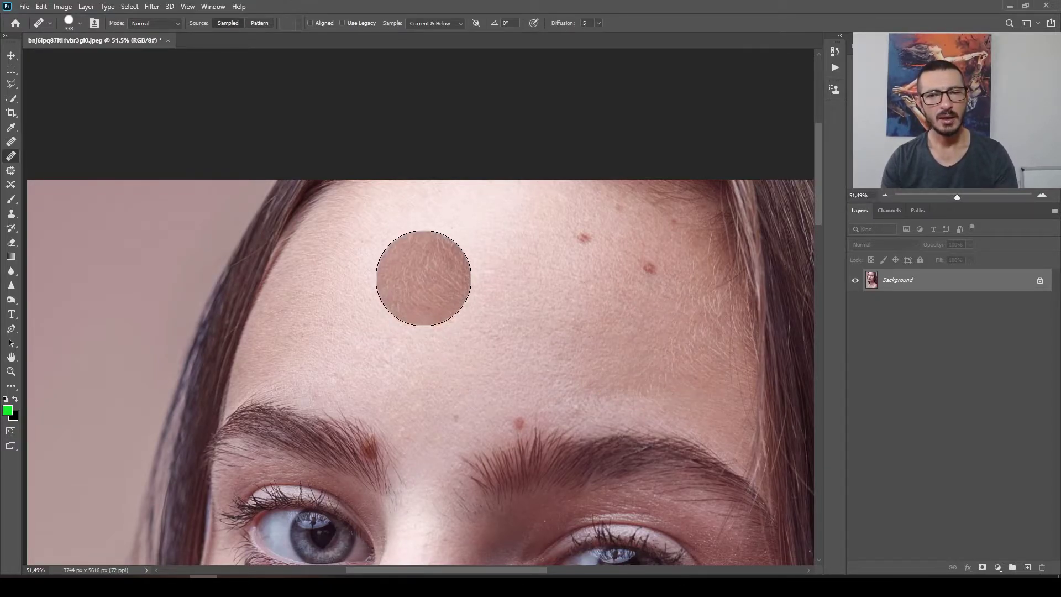
{"action": "key", "text": "alt"}
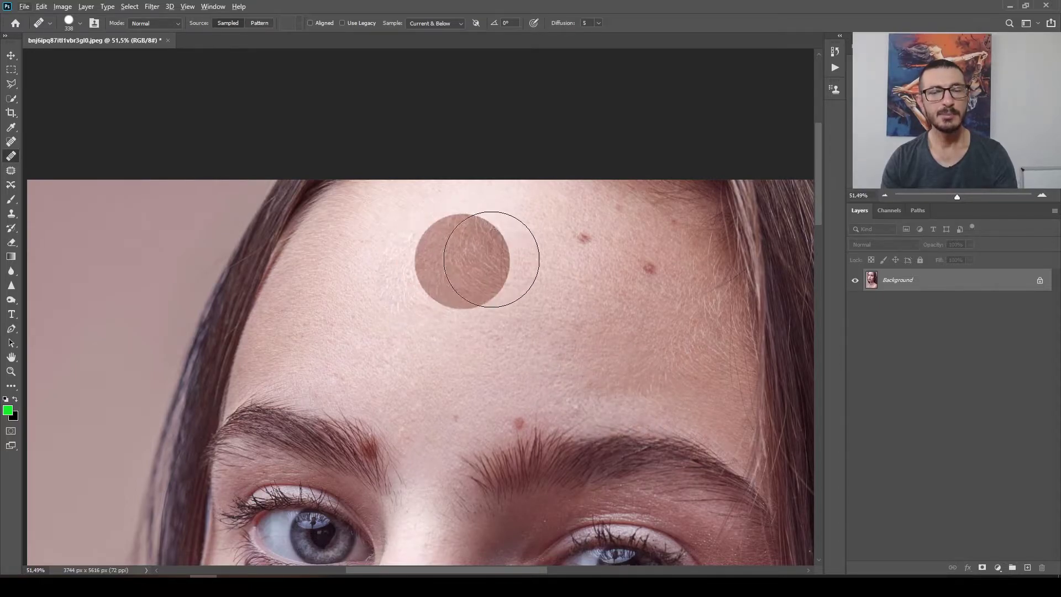
Step: Sample nearby skin and heal the small spot between the eyebrows with a much smaller brush
{"action": "scroll", "coordinate": [431, 403], "scroll_direction": "up", "scroll_amount": 4}
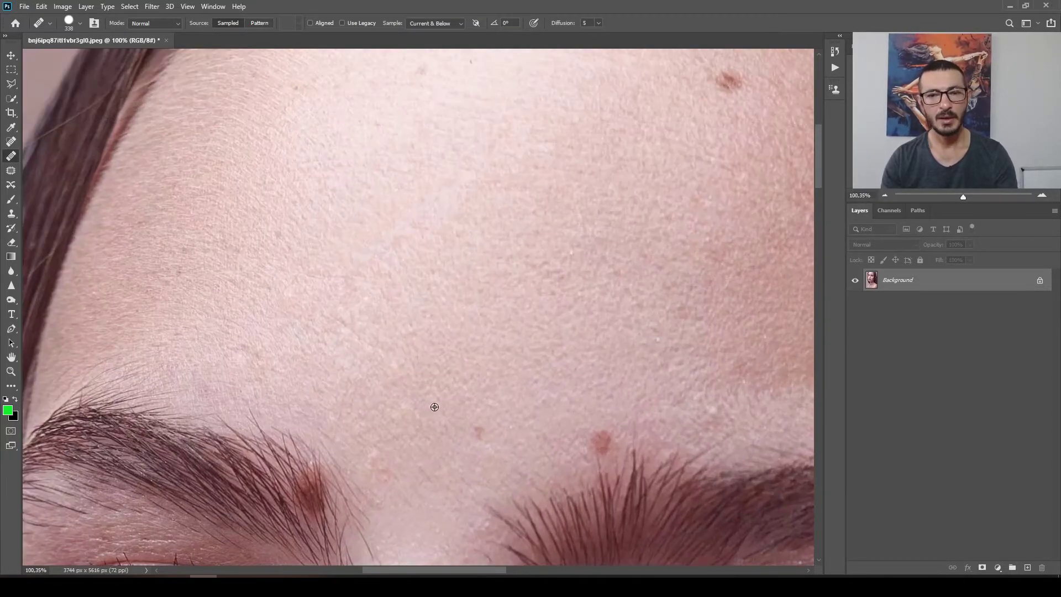
{"action": "left_click_drag", "start_coordinate": [488, 443], "coordinate": [411, 436]}
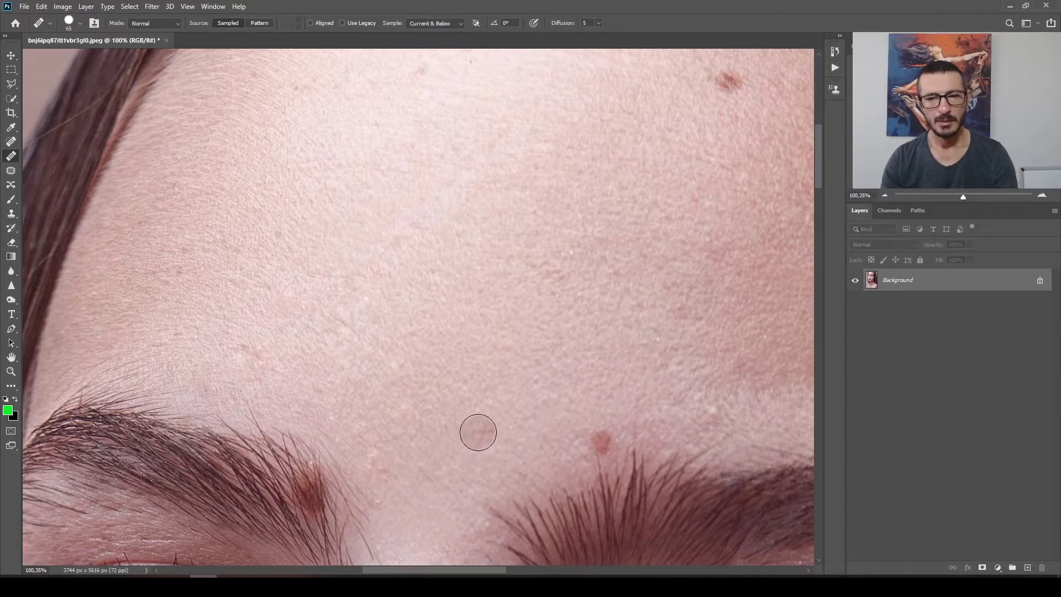
{"action": "scroll", "coordinate": [467, 420], "scroll_direction": "down", "scroll_amount": 1}
{"action": "left_click_drag", "start_coordinate": [482, 430], "coordinate": [479, 431]}
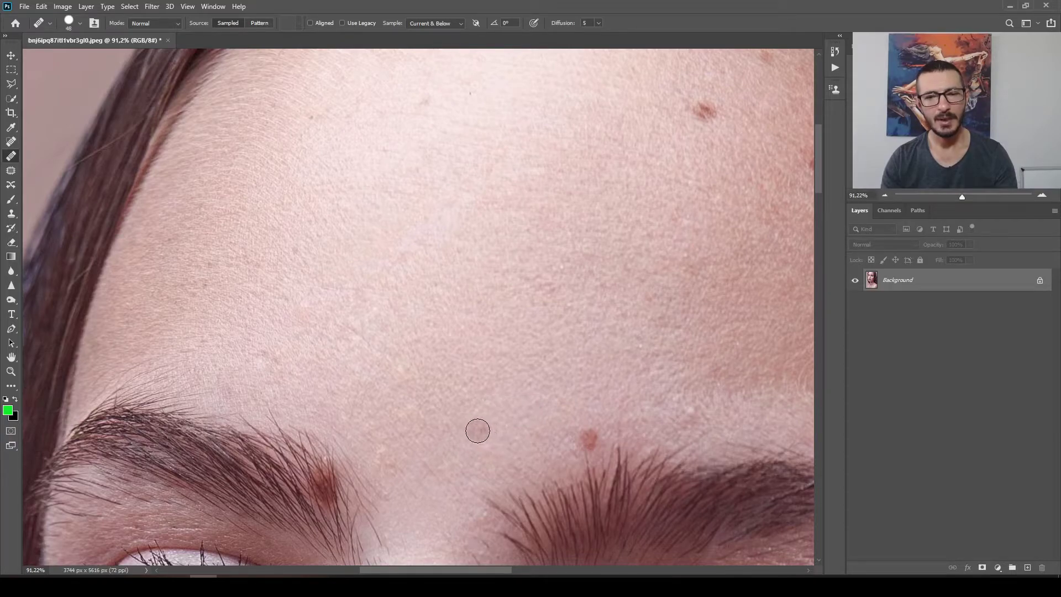
{"action": "scroll", "coordinate": [586, 436], "scroll_direction": "down", "scroll_amount": 3}
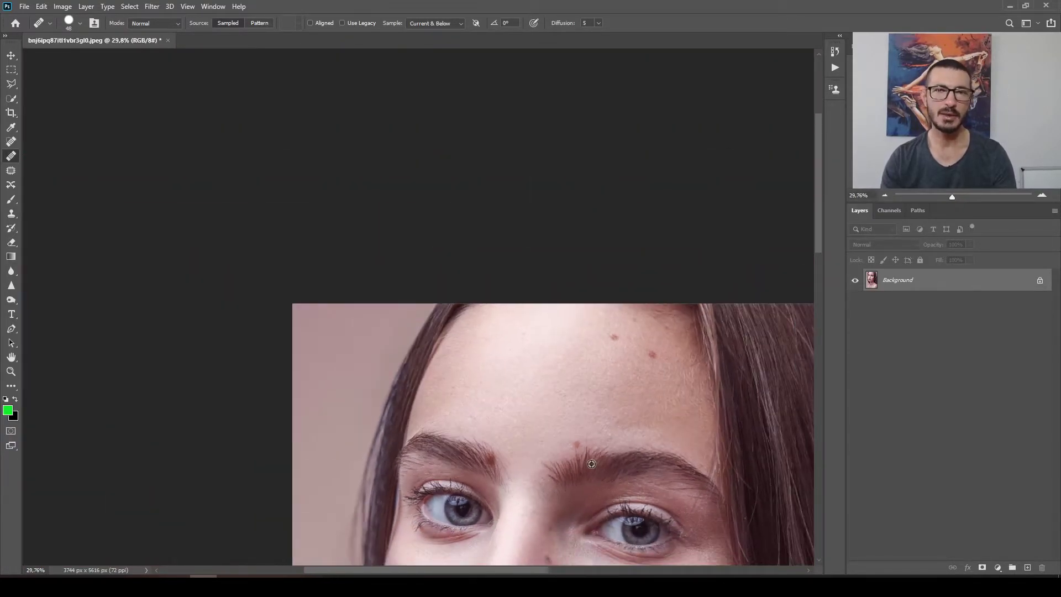
Step: Heal the two prominent moles on the upper forehead with a 93 px brush, sampling similar skin next to them
{"action": "scroll", "coordinate": [634, 422], "scroll_direction": "up", "scroll_amount": 4}
{"action": "mouse_move", "coordinate": [611, 227]}
{"action": "left_mouse_down"}
{"action": "mouse_move", "coordinate": [540, 273]}
{"action": "mouse_move", "coordinate": [493, 266]}
{"action": "left_mouse_up"}
{"action": "left_click", "coordinate": [493, 202]}
{"action": "left_click", "coordinate": [595, 323]}
{"action": "left_click", "coordinate": [615, 259]}
{"action": "left_click", "coordinate": [405, 415]}
{"action": "scroll", "coordinate": [444, 469], "scroll_direction": "down", "scroll_amount": 5}
{"action": "scroll", "coordinate": [444, 469], "scroll_direction": "down", "scroll_amount": 3}
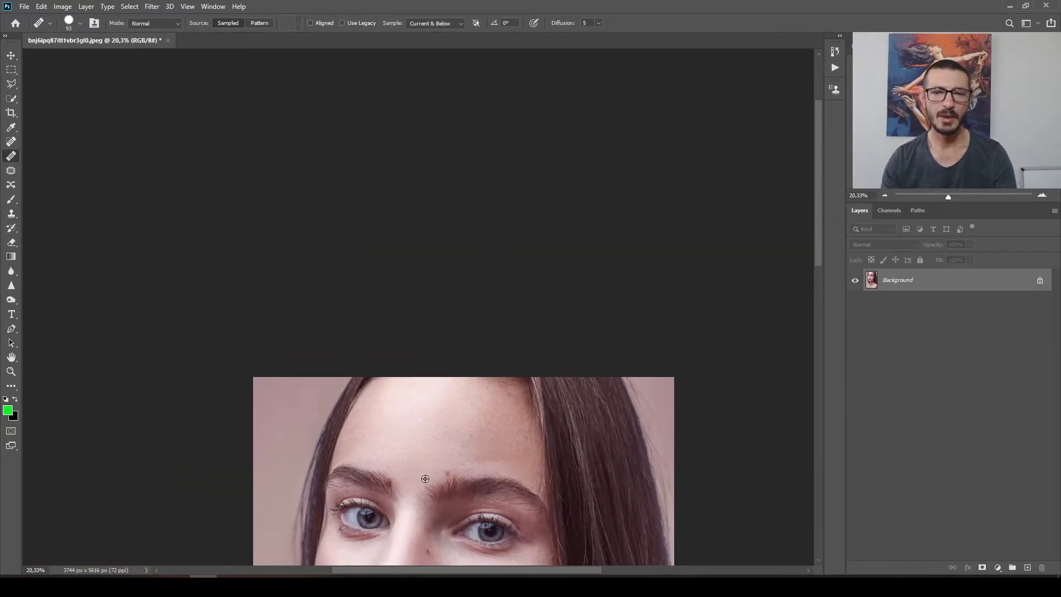
Step: Sample clean skin just below the mole on the side of the nose and heal the mole with the 93 px brush
{"action": "left_click_drag", "start_coordinate": [467, 468], "coordinate": [458, 154]}
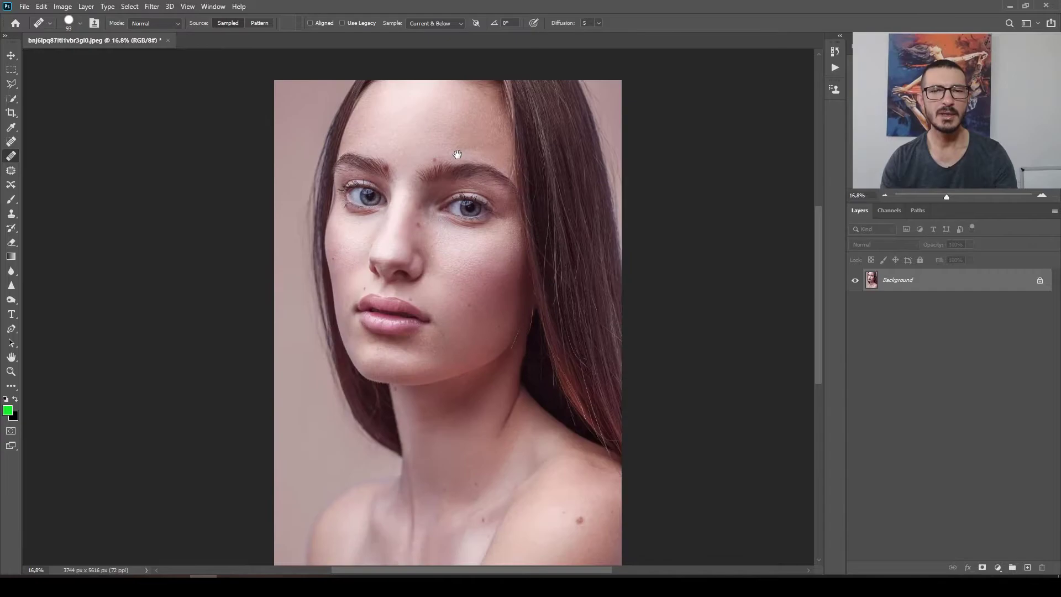
{"action": "scroll", "coordinate": [457, 216], "scroll_direction": "up", "scroll_amount": 5}
{"action": "scroll", "coordinate": [393, 300], "scroll_direction": "up", "scroll_amount": 5}
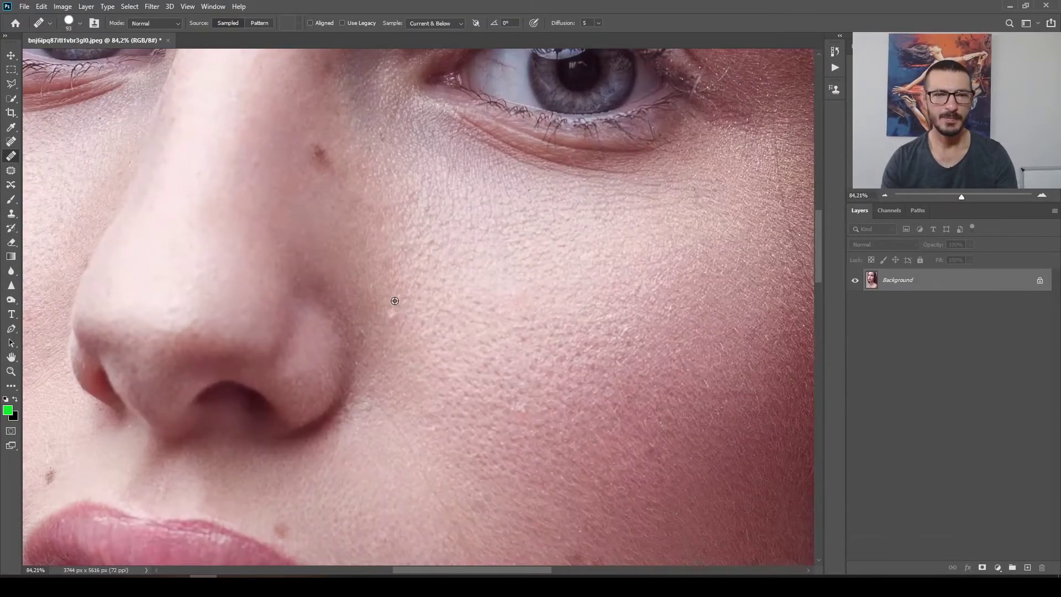
{"action": "left_click", "coordinate": [561, 320]}
{"action": "left_click", "coordinate": [399, 186]}
{"action": "left_click", "coordinate": [346, 193]}
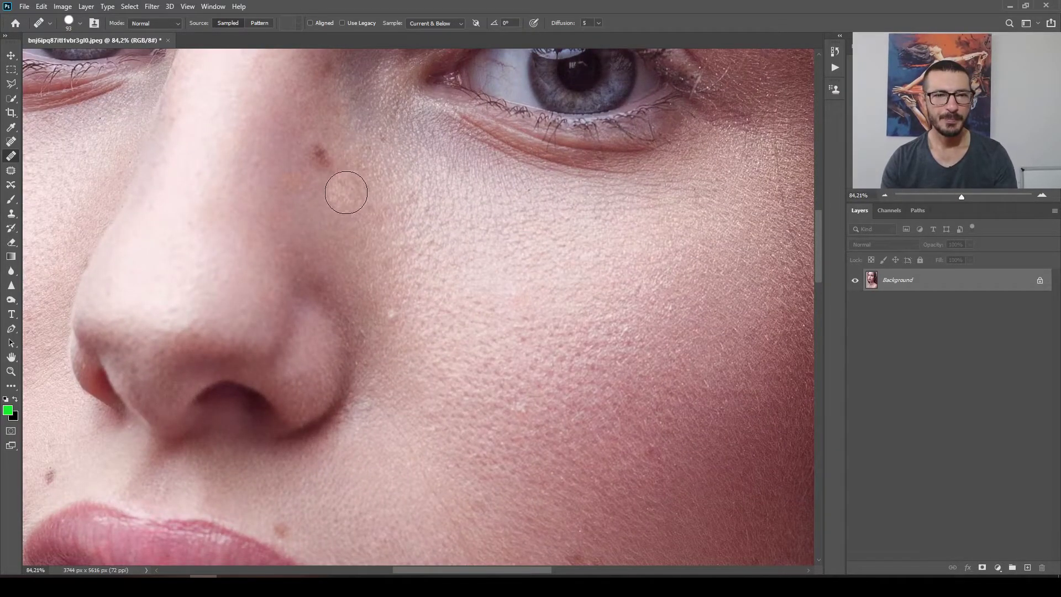
{"action": "left_click", "coordinate": [319, 210], "text": "alt"}
{"action": "left_click", "coordinate": [321, 160]}
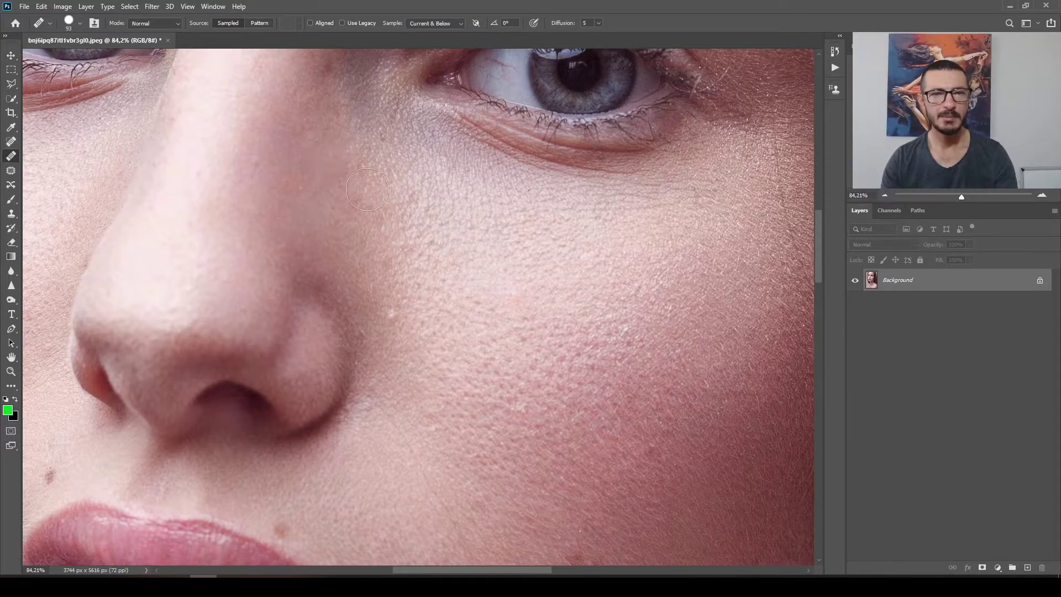
{"action": "scroll", "coordinate": [531, 296], "scroll_direction": "down", "scroll_amount": 1}
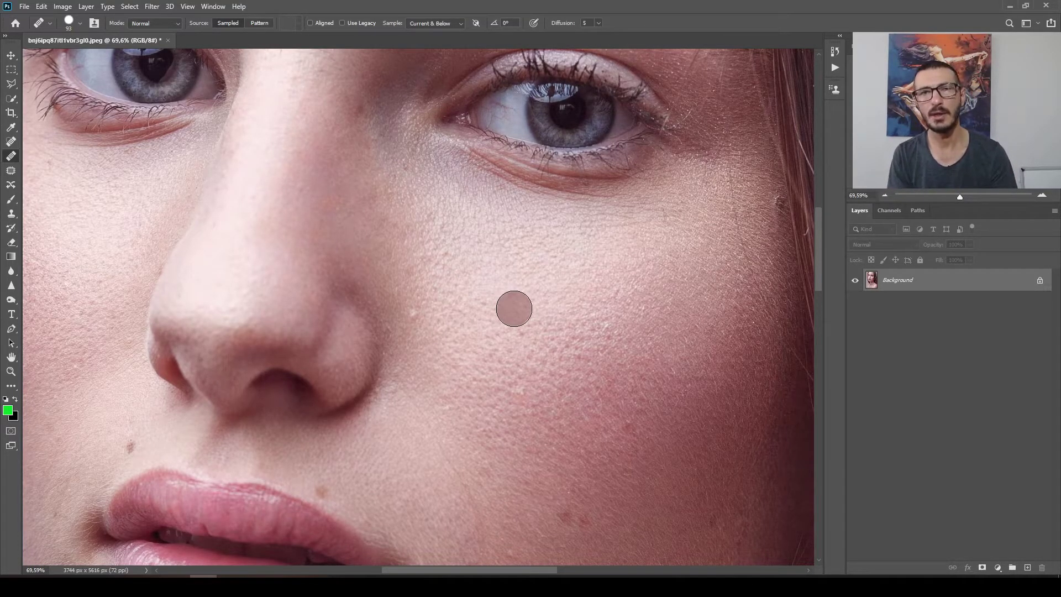
{"action": "scroll", "coordinate": [514, 309], "scroll_direction": "down", "scroll_amount": 3}
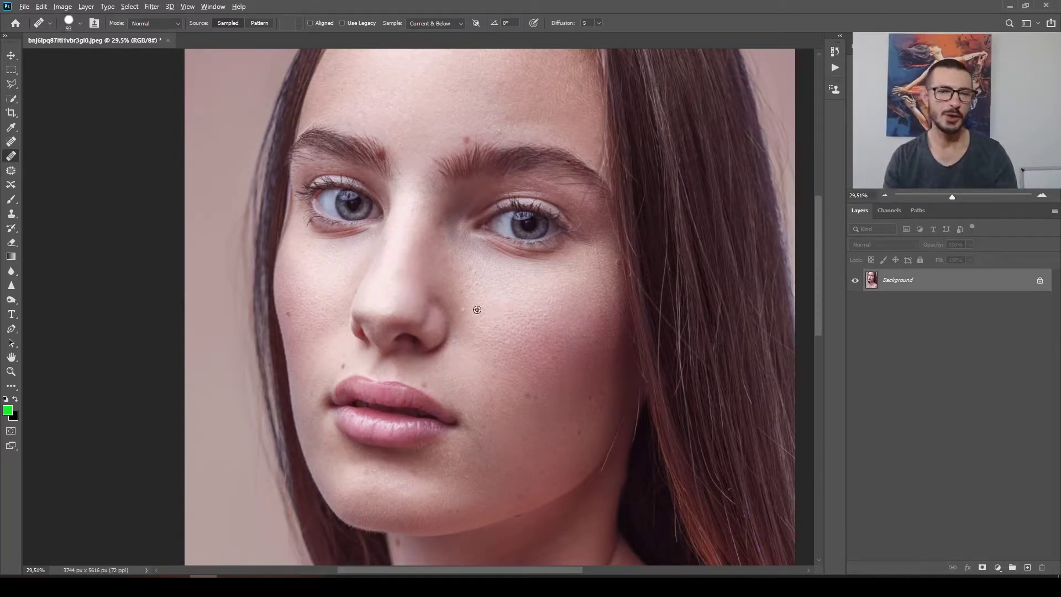
Step: Add a new empty layer above the Background for separate healing, and delete that layer again
{"action": "scroll", "coordinate": [494, 309], "scroll_direction": "up", "scroll_amount": 2}
{"action": "scroll", "coordinate": [558, 370], "scroll_direction": "down", "scroll_amount": 3}
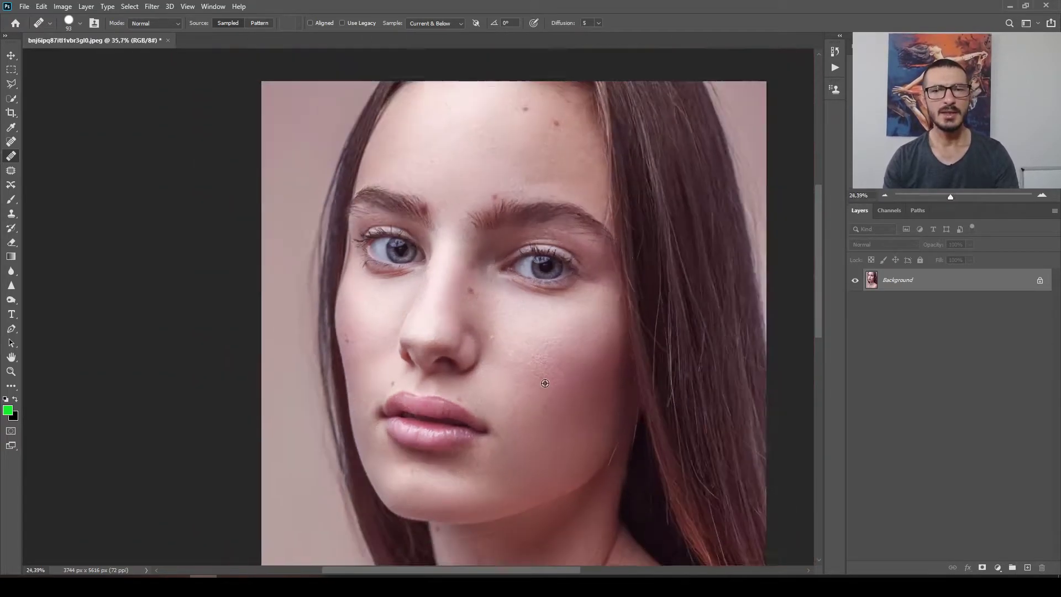
{"action": "key", "text": "ctrl+shift+alt+n"}
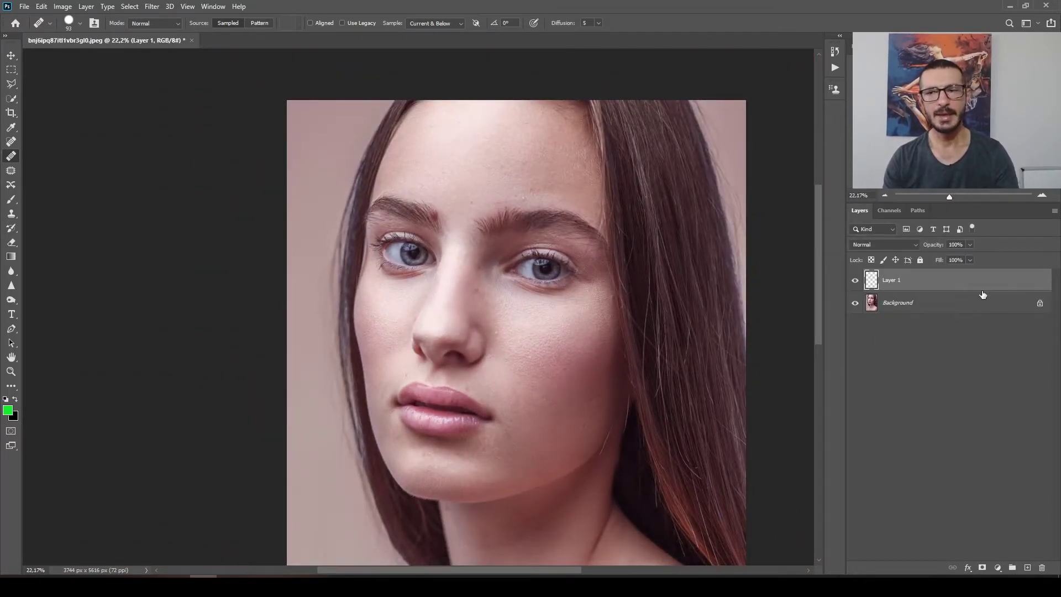
{"action": "key", "text": "Delete"}
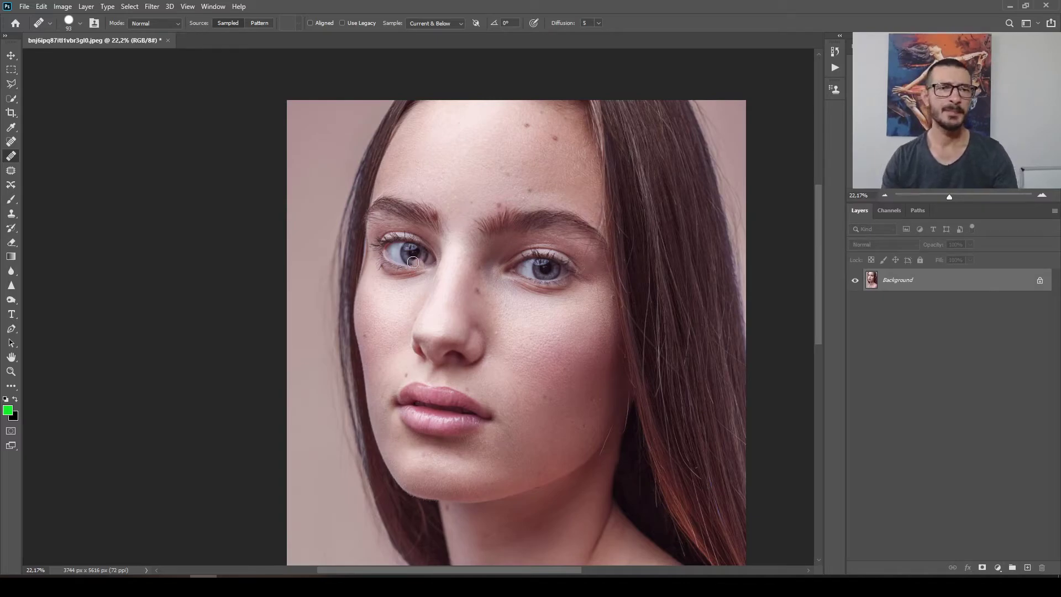
Step: Switch the healing source to Pattern and expand the Çimen group, keeping the first leaf pattern of the Ağaçlar group
{"action": "scroll", "coordinate": [293, 214], "scroll_direction": "up", "scroll_amount": 3}
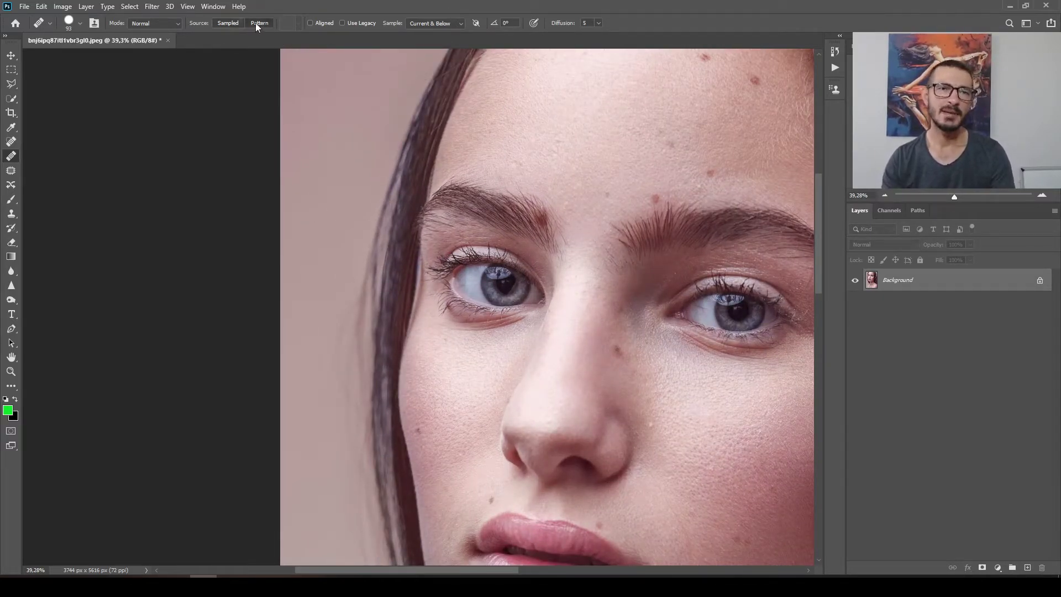
{"action": "left_click", "coordinate": [299, 22]}
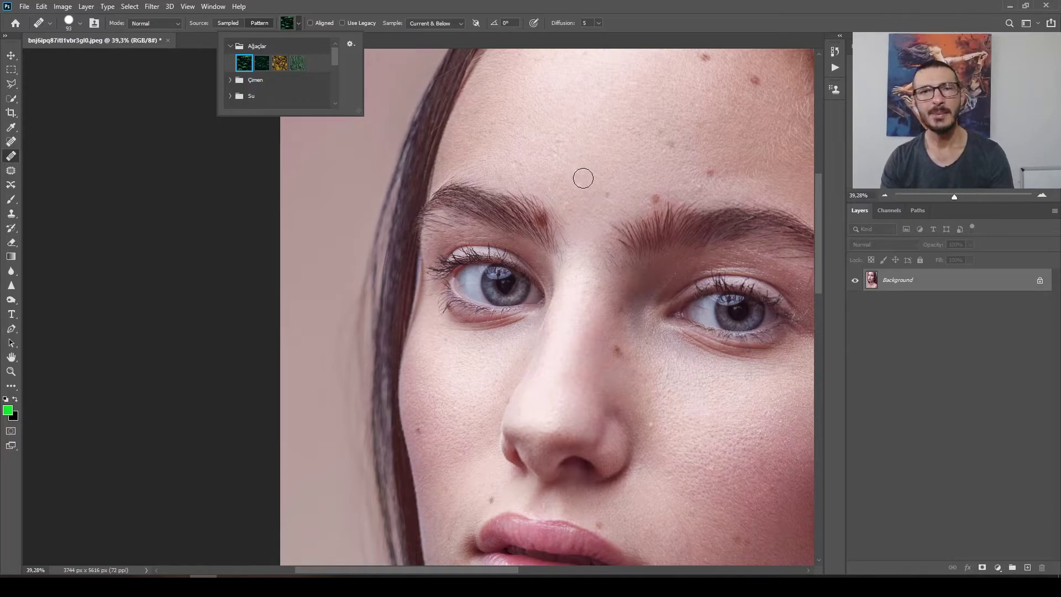
{"action": "left_click_drag", "start_coordinate": [609, 150], "coordinate": [400, 190]}
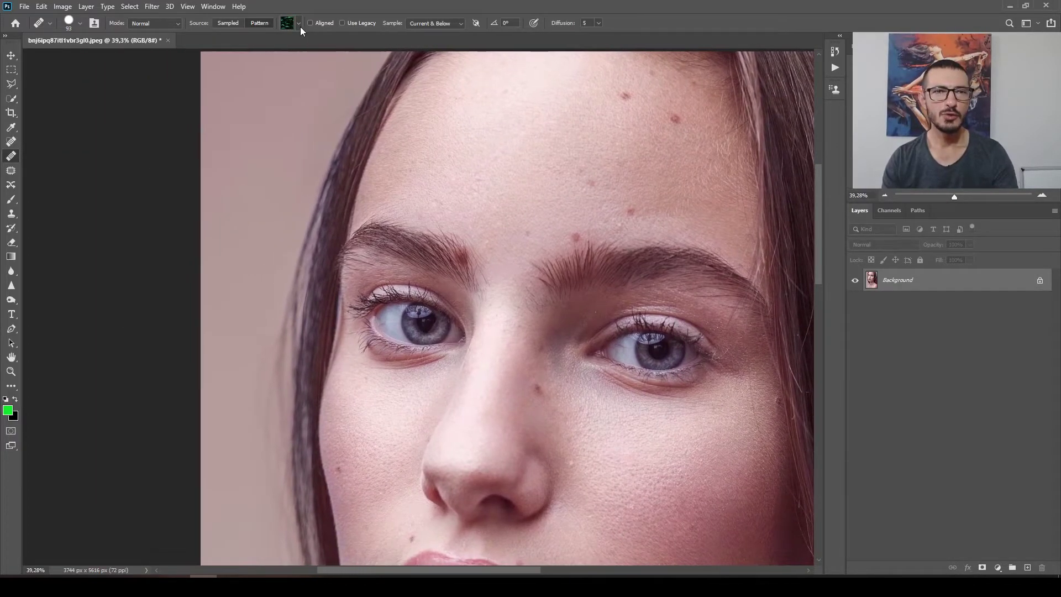
{"action": "left_click", "coordinate": [300, 25]}
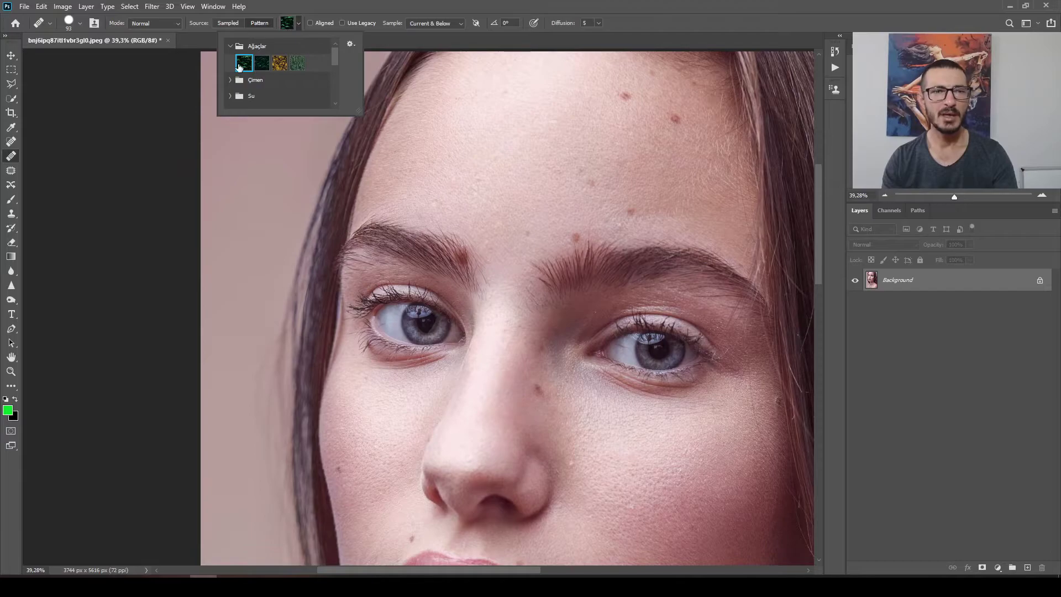
{"action": "left_click", "coordinate": [232, 80]}
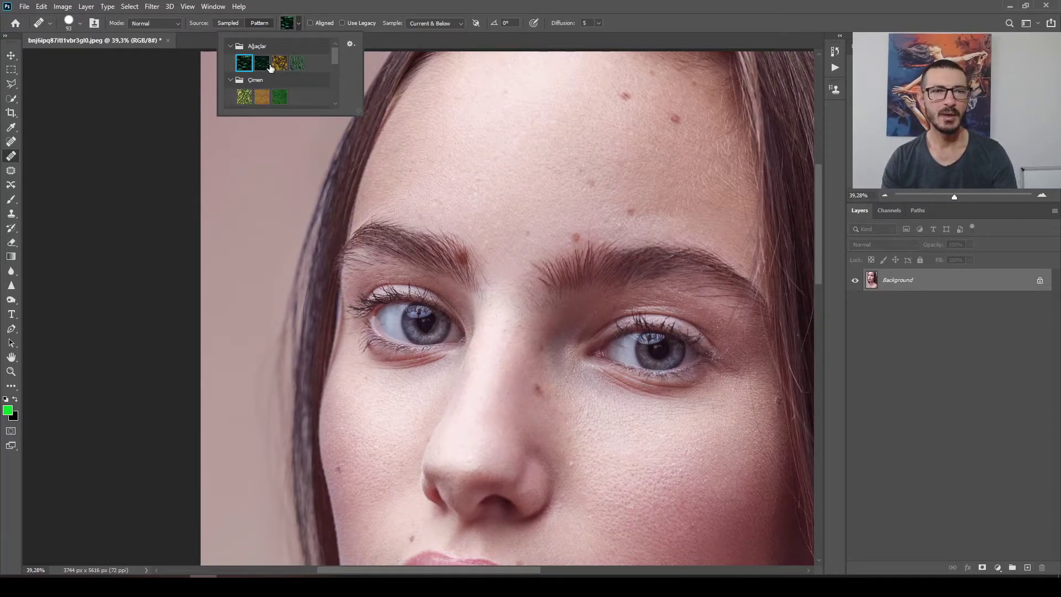
{"action": "scroll", "coordinate": [494, 167], "scroll_direction": "up", "scroll_amount": 3}
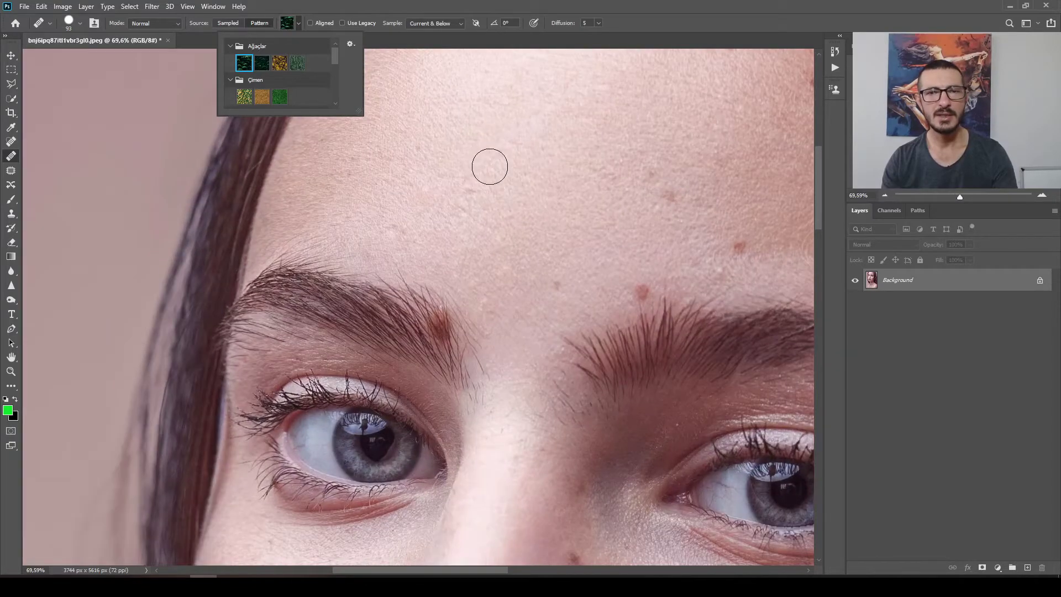
Step: Enlarge the brush to 303 px and heal the middle of the forehead with the leaf pattern
{"action": "left_click", "coordinate": [628, 34]}
{"action": "mouse_move", "coordinate": [454, 165]}
{"action": "left_mouse_down"}
{"action": "mouse_move", "coordinate": [496, 171]}
{"action": "mouse_move", "coordinate": [462, 177]}
{"action": "left_mouse_up"}
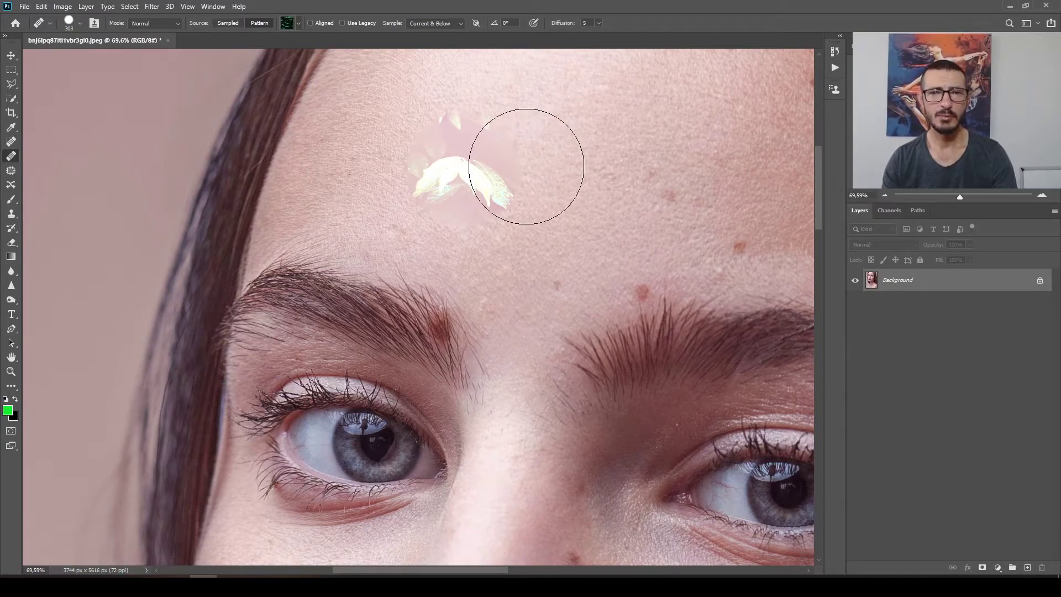
{"action": "left_click", "coordinate": [556, 161]}
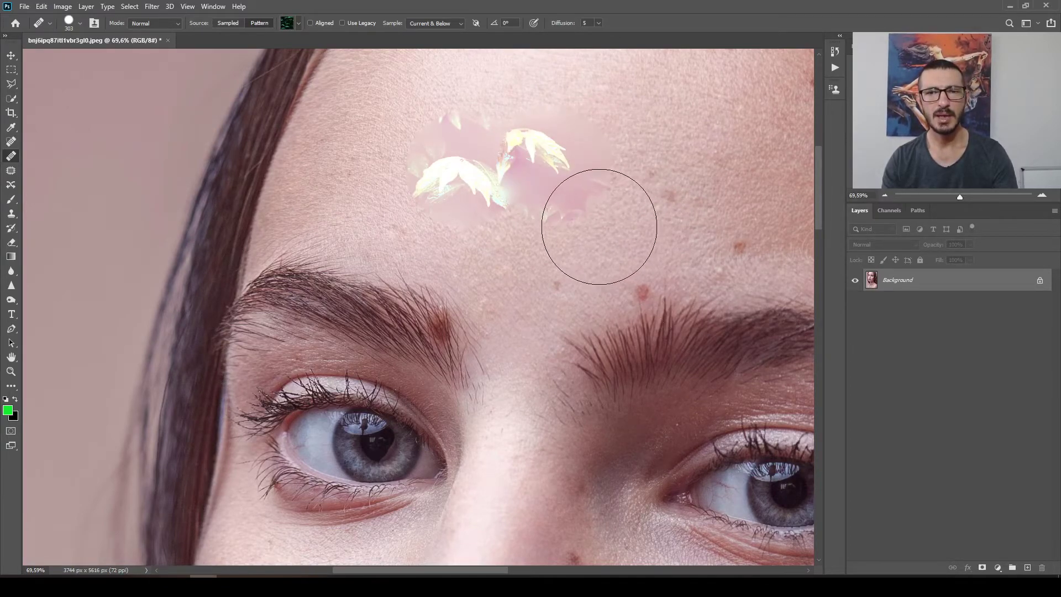
{"action": "left_click", "coordinate": [573, 219]}
{"action": "left_click", "coordinate": [636, 162]}
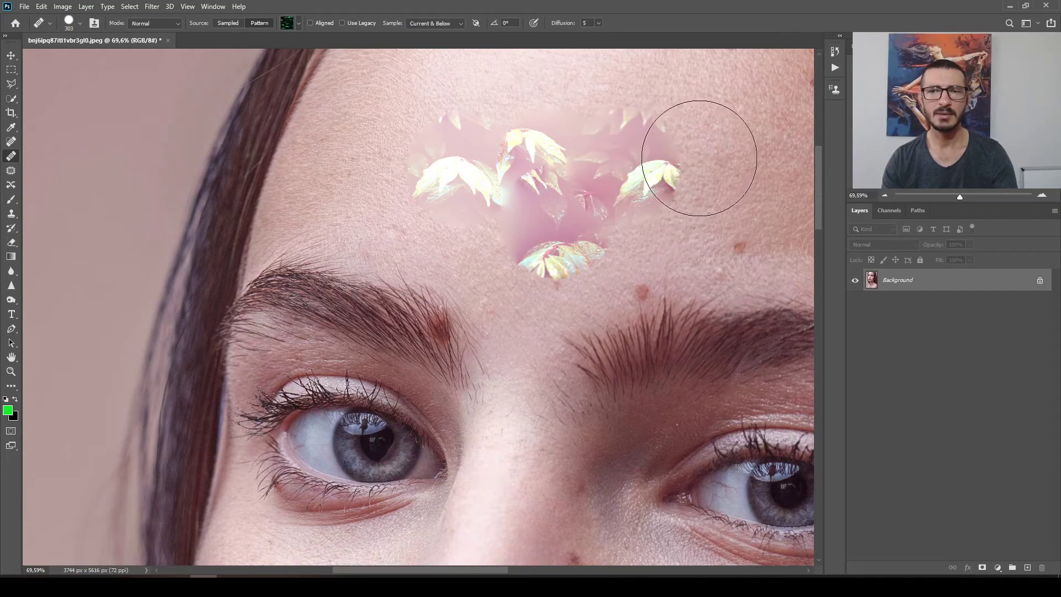
{"action": "left_click", "coordinate": [700, 158]}
{"action": "scroll", "coordinate": [572, 259], "scroll_direction": "down", "scroll_amount": 6}
Step: Extend the leaf pattern over the upper forehead, the two prominent moles and the skin just above the eyebrow
{"action": "left_click_drag", "start_coordinate": [656, 238], "coordinate": [501, 238]}
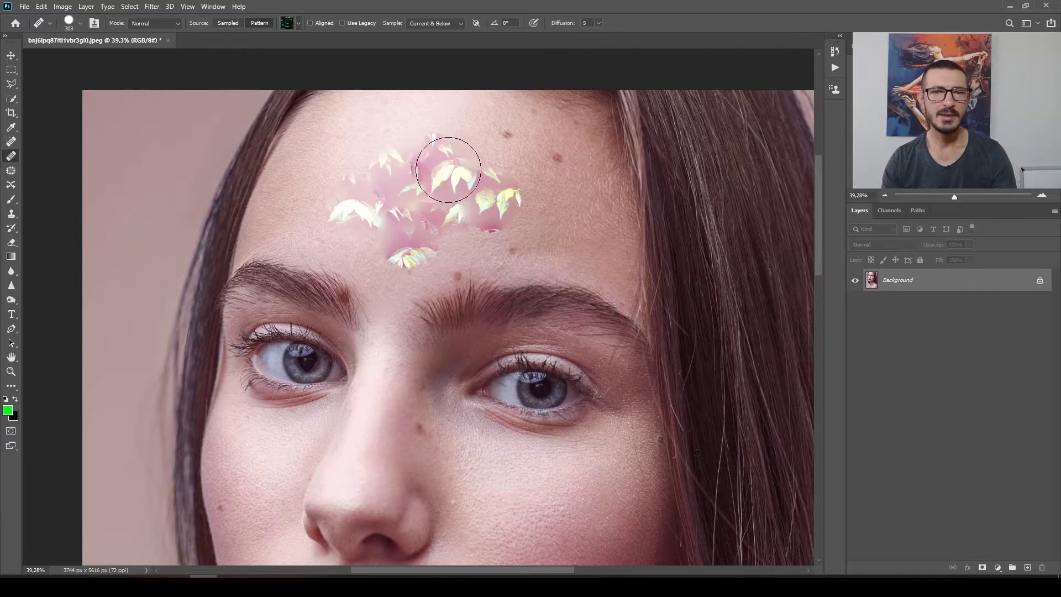
{"action": "left_click", "coordinate": [474, 142]}
{"action": "left_click", "coordinate": [417, 147]}
{"action": "left_click", "coordinate": [441, 131]}
{"action": "left_click", "coordinate": [369, 168]}
{"action": "left_click", "coordinate": [384, 132]}
{"action": "left_click", "coordinate": [480, 137]}
{"action": "left_click", "coordinate": [555, 162]}
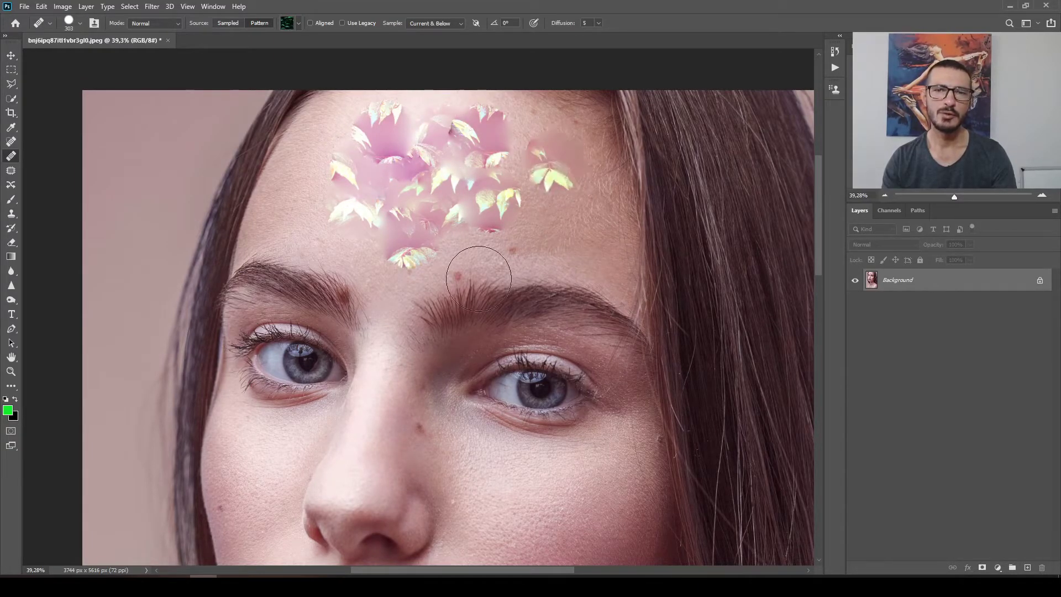
{"action": "left_click", "coordinate": [513, 250]}
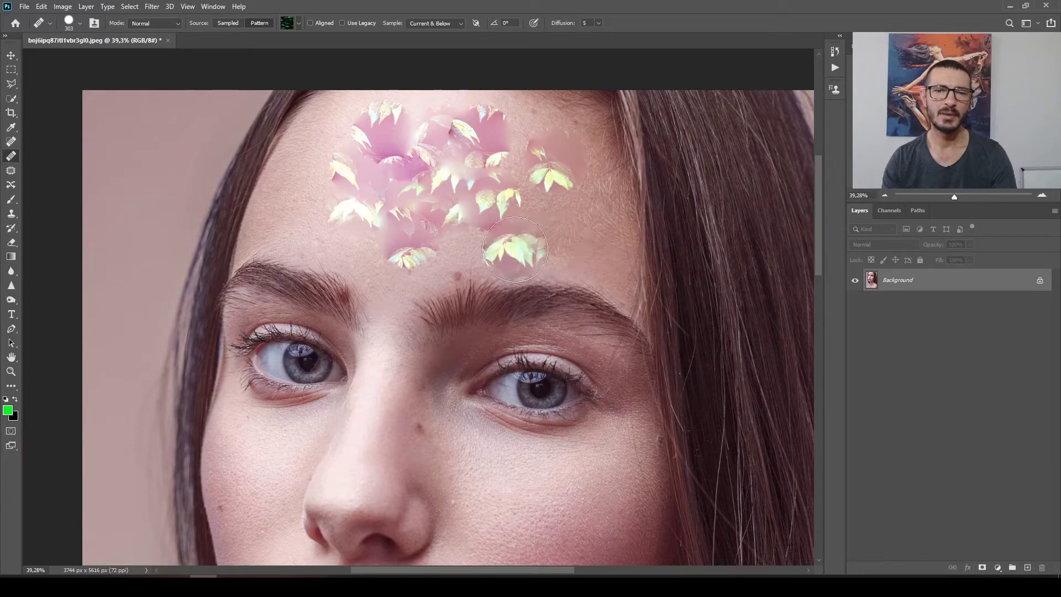
{"action": "left_click", "coordinate": [452, 251]}
{"action": "scroll", "coordinate": [558, 289], "scroll_direction": "down", "scroll_amount": 1}
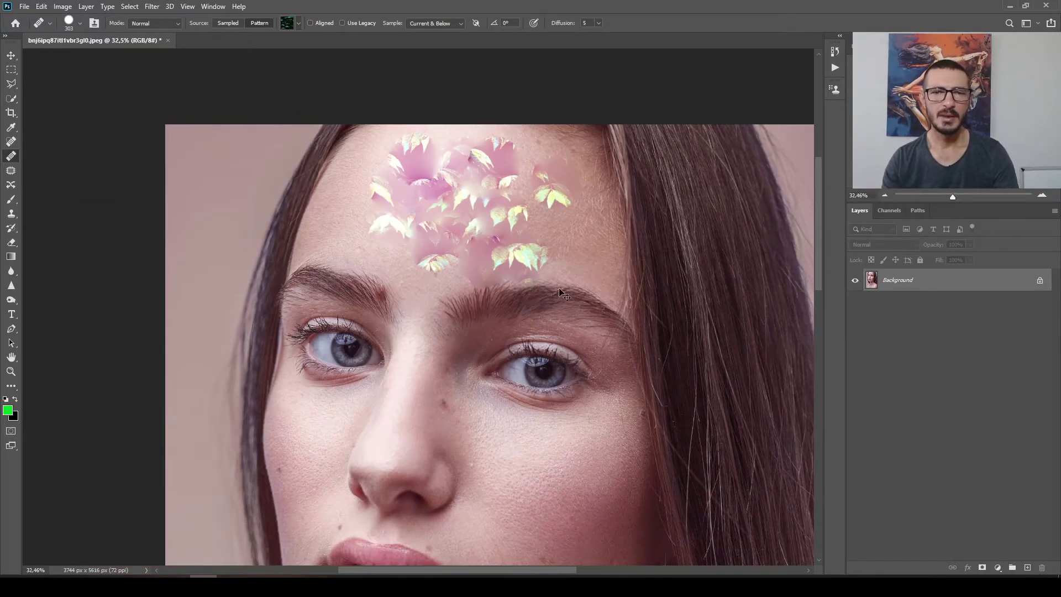
Step: Undo all leaf-pattern strokes on the forehead
{"action": "key", "text": "ctrl+z"}
{"action": "key", "text": "ctrl+z"}
{"action": "key", "text": "ctrl+z"}
{"action": "key", "text": "ctrl+z"}
{"action": "key", "text": "ctrl+z"}
{"action": "key", "text": "ctrl+z"}
{"action": "key", "text": "ctrl+z"}
{"action": "key", "text": "ctrl+z"}
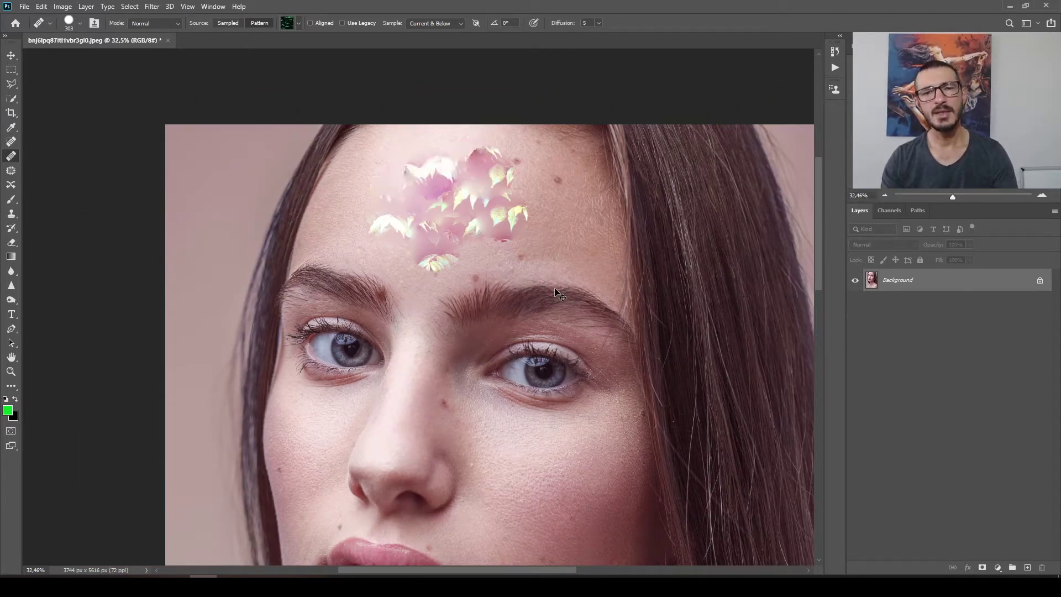
{"action": "key", "text": "ctrl+z"}
{"action": "key", "text": "ctrl+z"}
{"action": "key", "text": "ctrl+z"}
{"action": "key", "text": "ctrl+z"}
{"action": "key", "text": "ctrl+z"}
{"action": "key", "text": "ctrl+z"}
{"action": "key", "text": "ctrl+z"}
{"action": "key", "text": "ctrl+z"}
{"action": "key", "text": "ctrl+z"}
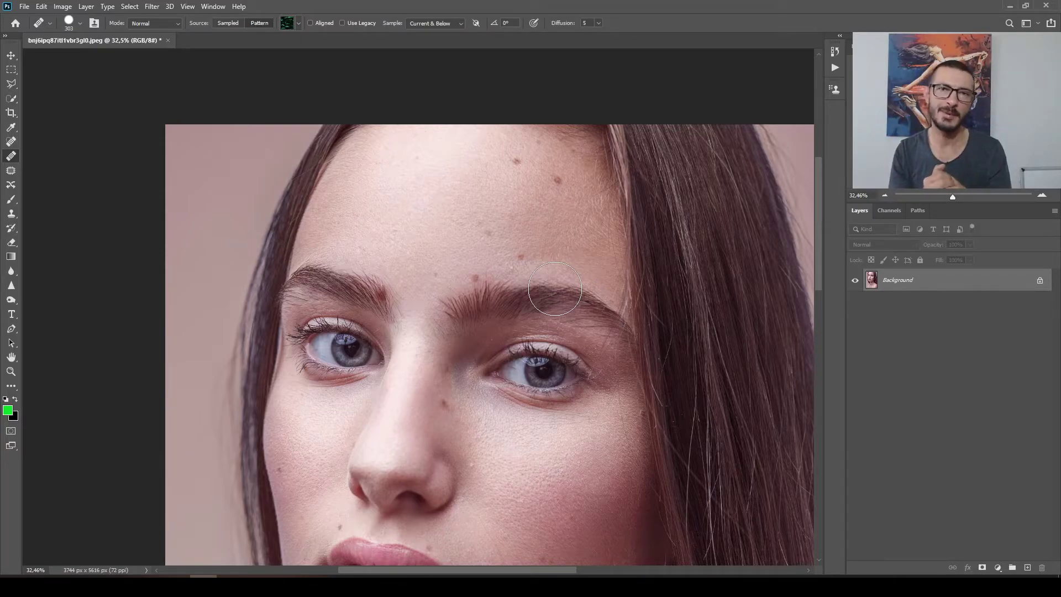
Step: Choose the brown giraffe-skin pattern near the end of the pattern list and set the healing mode to Darken
{"action": "left_click", "coordinate": [298, 24]}
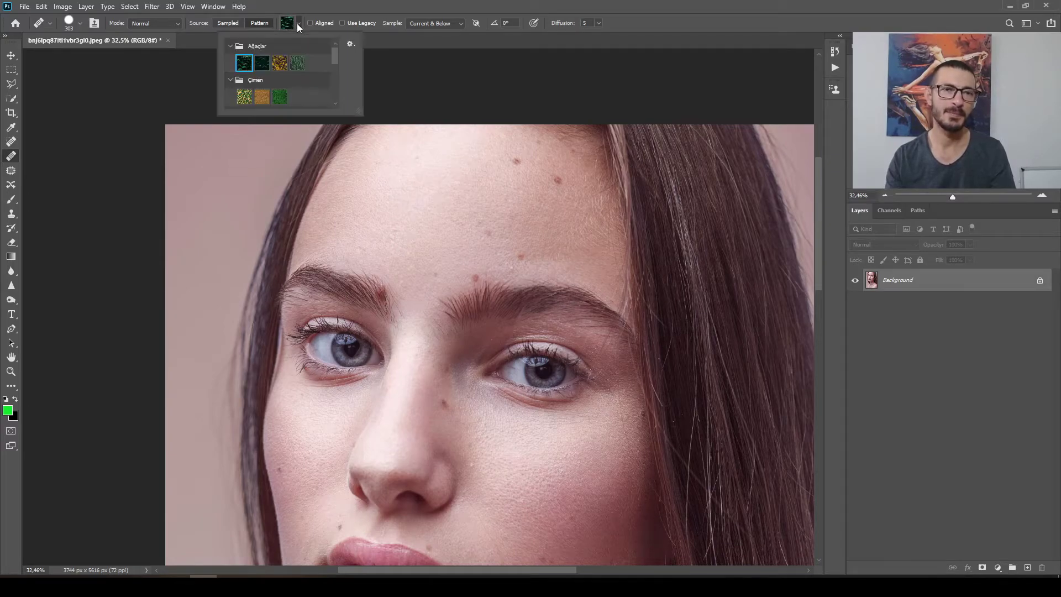
{"action": "left_click_drag", "start_coordinate": [334, 53], "coordinate": [332, 123]}
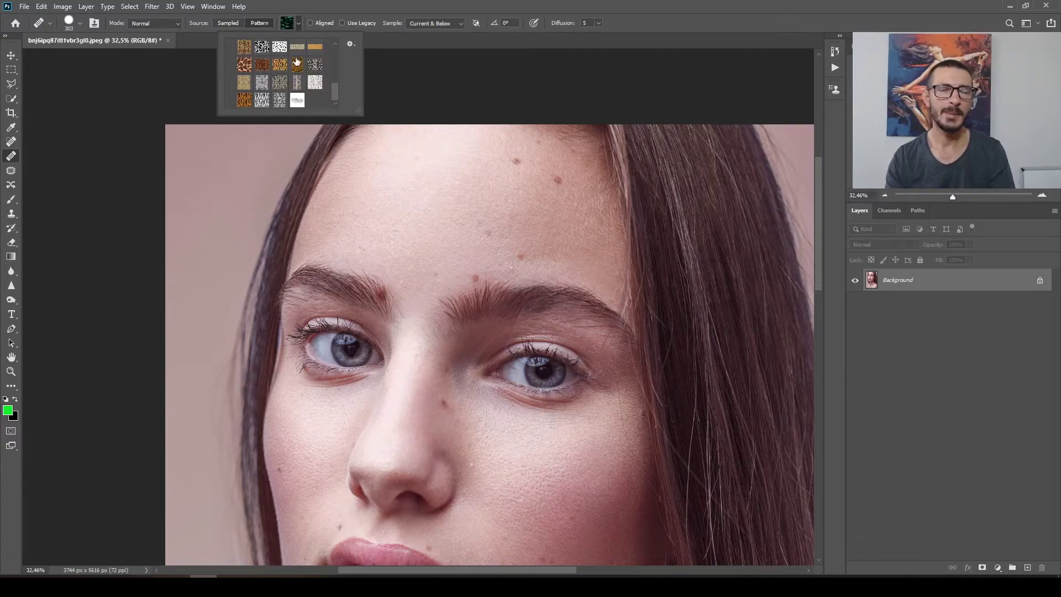
{"action": "left_click", "coordinate": [245, 65]}
{"action": "left_click", "coordinate": [657, 4]}
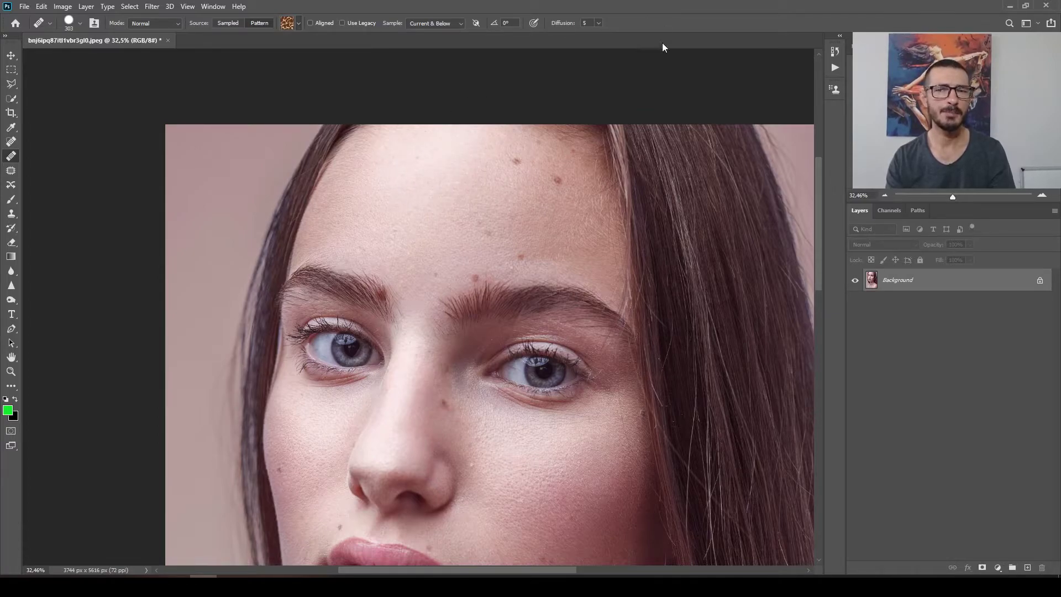
{"action": "left_click", "coordinate": [164, 23]}
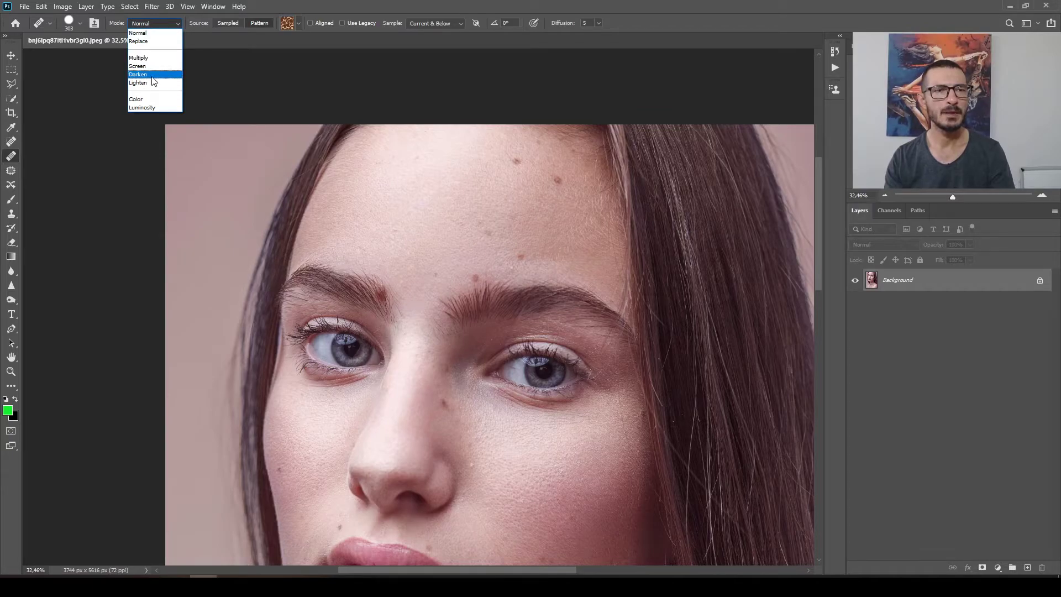
{"action": "left_click", "coordinate": [144, 74]}
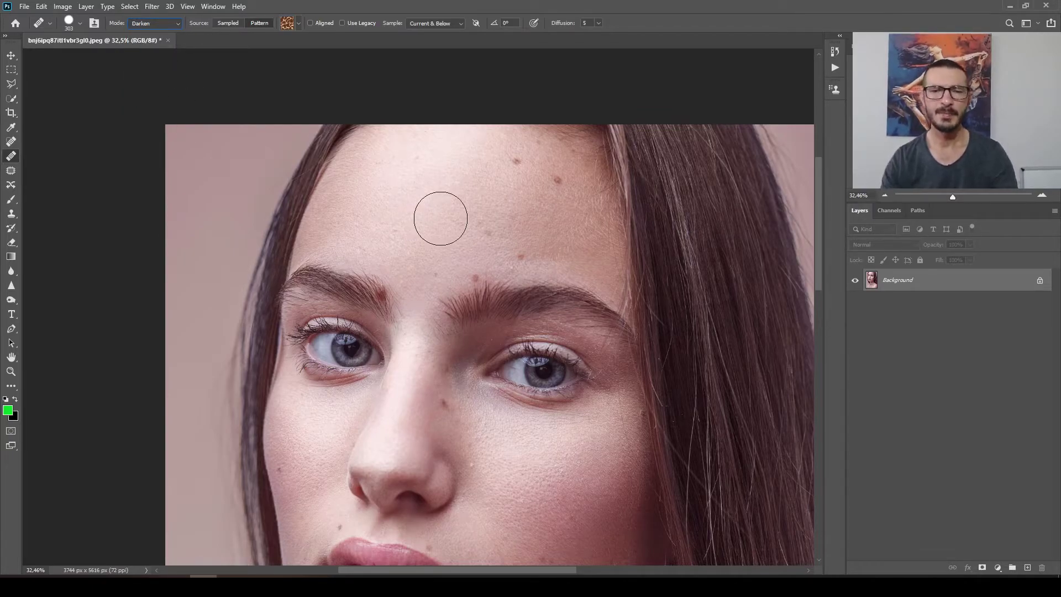
{"action": "double_click", "coordinate": [655, 8]}
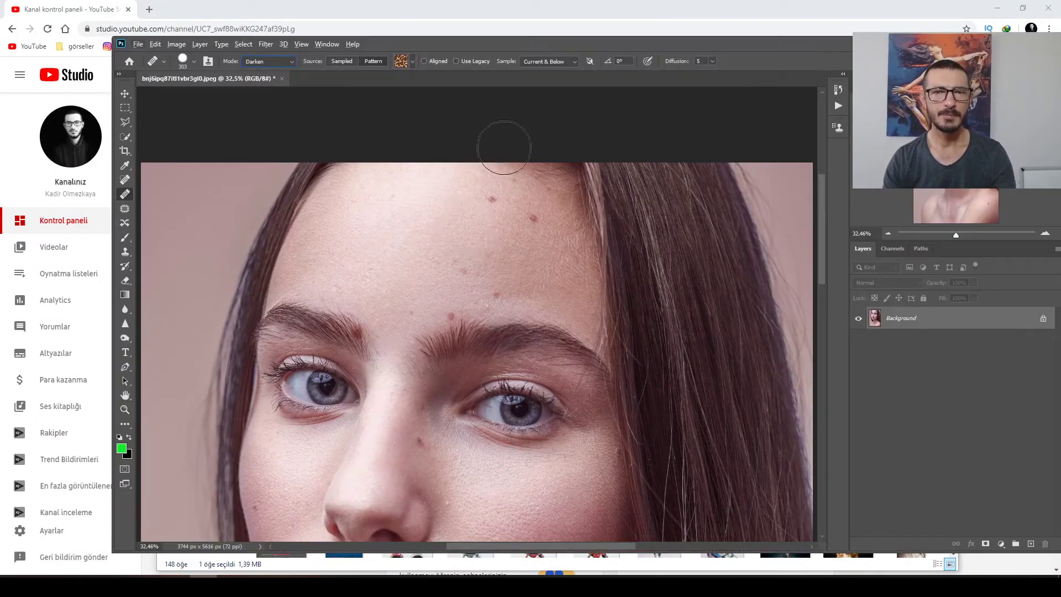
{"action": "double_click", "coordinate": [575, 43]}
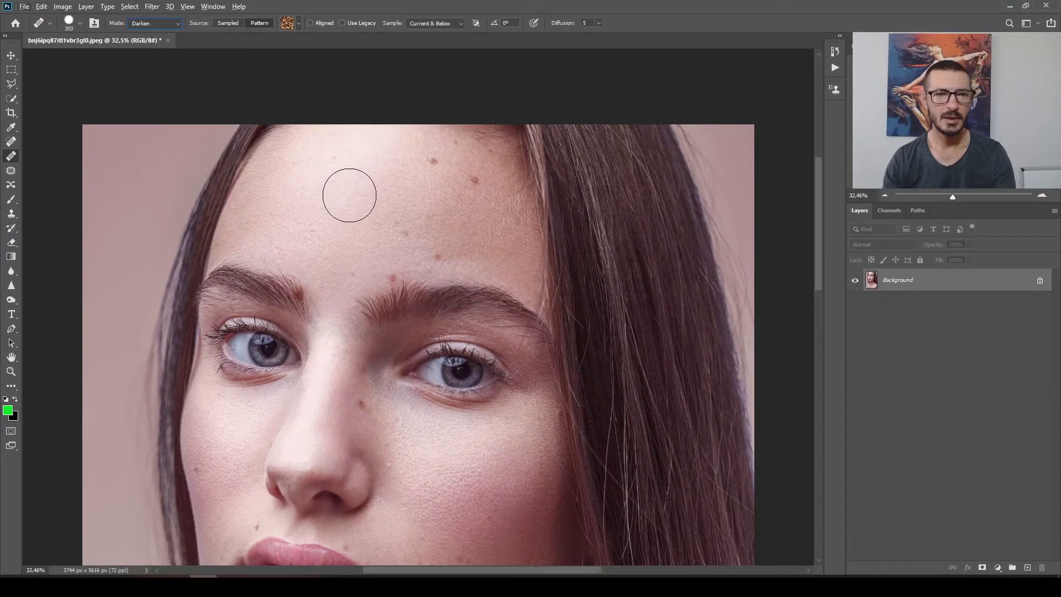
Step: Paint the giraffe pattern over the entire forehead with the Healing Brush, from the hairline down to the eyebrows
{"action": "left_click", "coordinate": [11, 372]}
{"action": "left_click", "coordinate": [338, 259]}
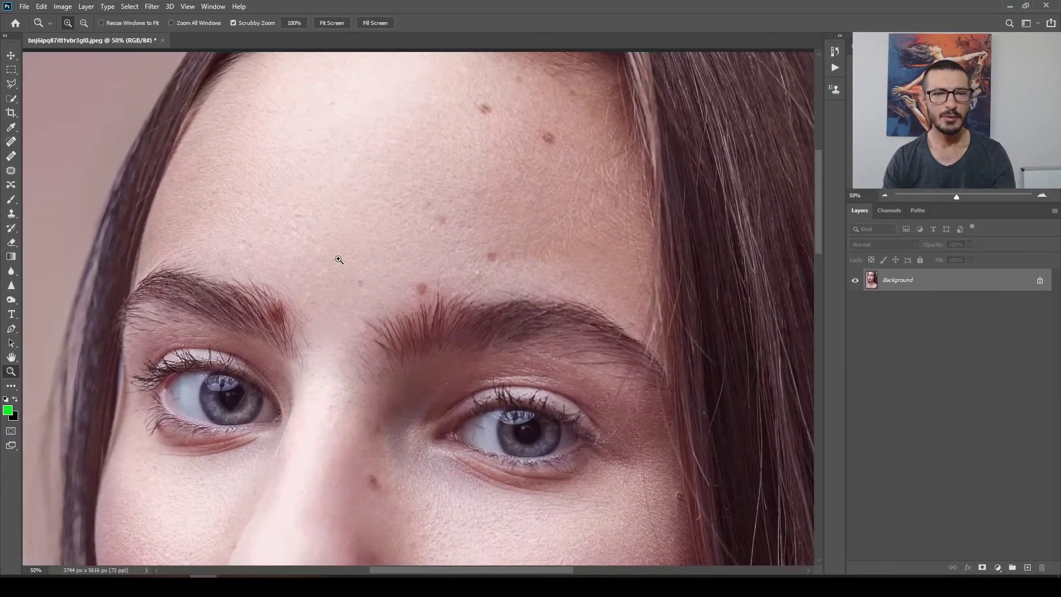
{"action": "left_click", "coordinate": [13, 159]}
{"action": "mouse_move", "coordinate": [372, 154]}
{"action": "left_mouse_down"}
{"action": "mouse_move", "coordinate": [340, 209]}
{"action": "mouse_move", "coordinate": [284, 189]}
{"action": "mouse_move", "coordinate": [315, 130]}
{"action": "mouse_move", "coordinate": [243, 149]}
{"action": "mouse_move", "coordinate": [188, 218]}
{"action": "mouse_move", "coordinate": [235, 113]}
{"action": "mouse_move", "coordinate": [332, 89]}
{"action": "mouse_move", "coordinate": [476, 91]}
{"action": "mouse_move", "coordinate": [518, 148]}
{"action": "mouse_move", "coordinate": [553, 150]}
{"action": "mouse_move", "coordinate": [589, 238]}
{"action": "mouse_move", "coordinate": [493, 232]}
{"action": "mouse_move", "coordinate": [419, 211]}
{"action": "mouse_move", "coordinate": [426, 145]}
{"action": "mouse_move", "coordinate": [572, 252]}
{"action": "mouse_move", "coordinate": [586, 110]}
{"action": "mouse_move", "coordinate": [485, 158]}
{"action": "mouse_move", "coordinate": [315, 273]}
{"action": "mouse_move", "coordinate": [214, 245]}
{"action": "mouse_move", "coordinate": [254, 237]}
{"action": "left_mouse_up"}
{"action": "scroll", "coordinate": [378, 260], "scroll_direction": "down", "scroll_amount": 3}
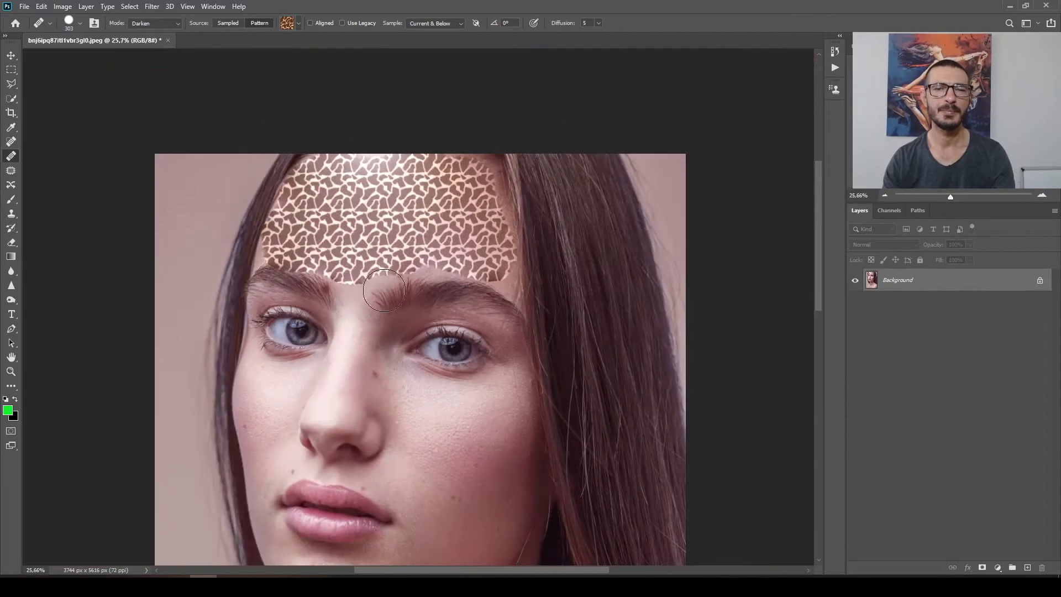
Step: Cover the broader cheek and jaw with the giraffe pattern using a larger brush, and the narrower cheek with a 283 px brush
{"action": "scroll", "coordinate": [384, 286], "scroll_direction": "down", "scroll_amount": 5}
{"action": "mouse_move", "coordinate": [415, 239]}
{"action": "left_mouse_down"}
{"action": "mouse_move", "coordinate": [415, 215]}
{"action": "mouse_move", "coordinate": [425, 236]}
{"action": "mouse_move", "coordinate": [451, 230]}
{"action": "mouse_move", "coordinate": [455, 210]}
{"action": "mouse_move", "coordinate": [468, 218]}
{"action": "mouse_move", "coordinate": [449, 286]}
{"action": "mouse_move", "coordinate": [389, 315]}
{"action": "mouse_move", "coordinate": [414, 263]}
{"action": "left_mouse_up"}
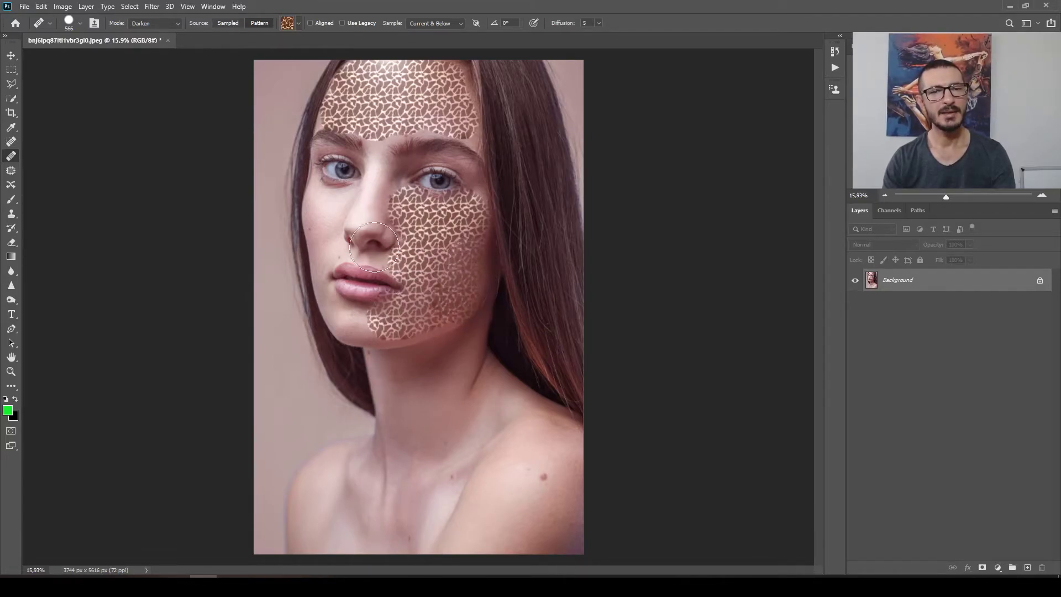
{"action": "scroll", "coordinate": [350, 253], "scroll_direction": "up", "scroll_amount": 8}
{"action": "left_click_drag", "start_coordinate": [338, 171], "coordinate": [312, 171]}
{"action": "mouse_move", "coordinate": [280, 126]}
{"action": "left_mouse_down"}
{"action": "mouse_move", "coordinate": [293, 241]}
{"action": "mouse_move", "coordinate": [283, 124]}
{"action": "left_mouse_up"}
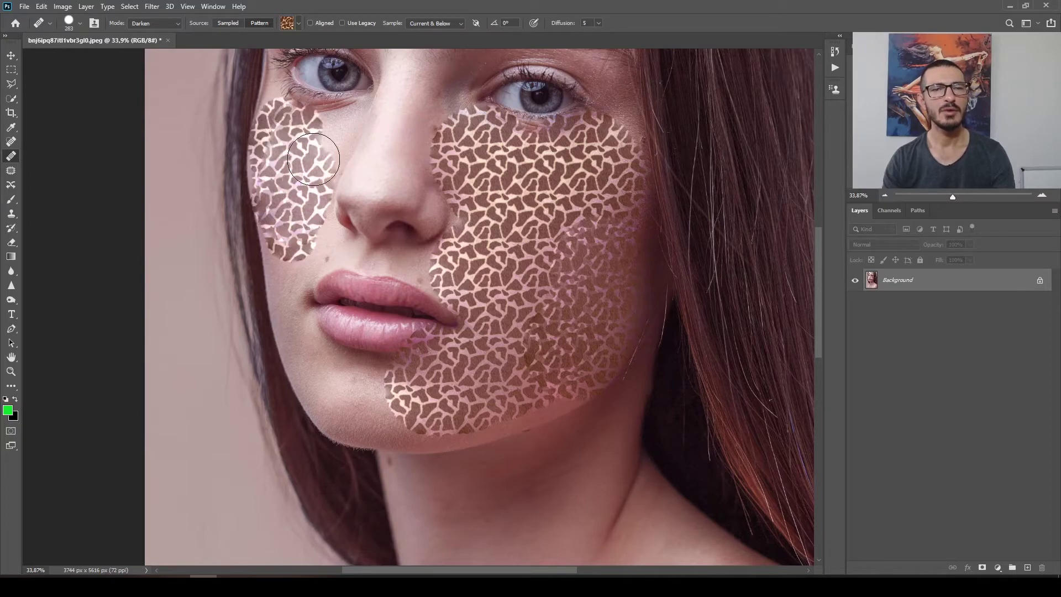
Step: Undo all giraffe-pattern strokes on the forehead, cheeks and jaw
{"action": "scroll", "coordinate": [466, 317], "scroll_direction": "down", "scroll_amount": 5}
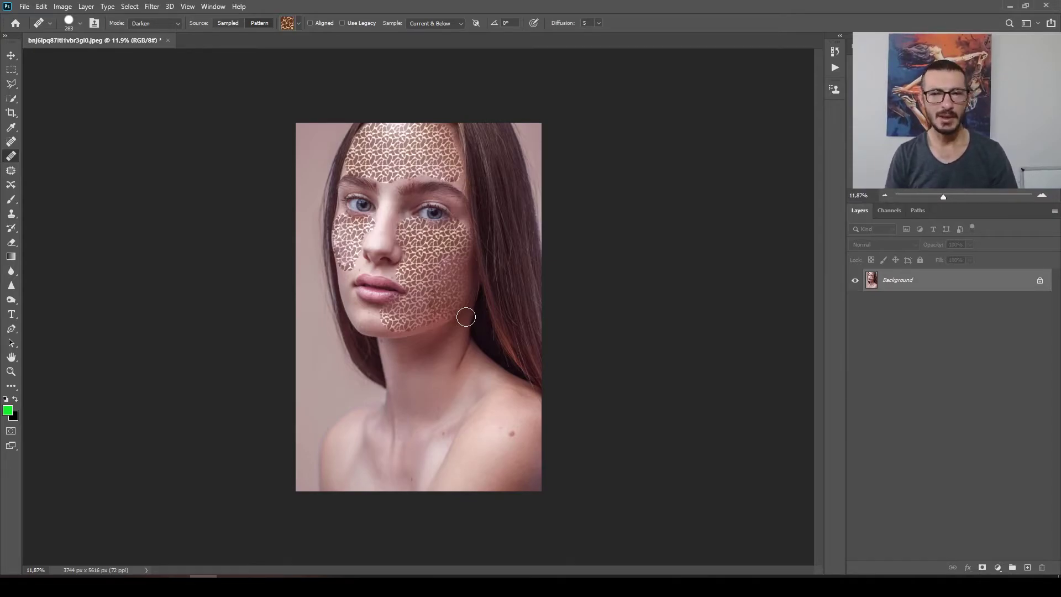
{"action": "key", "text": "ctrl+z"}
{"action": "key", "text": "ctrl+z"}
{"action": "key", "text": "ctrl+z"}
{"action": "key", "text": "ctrl+z"}
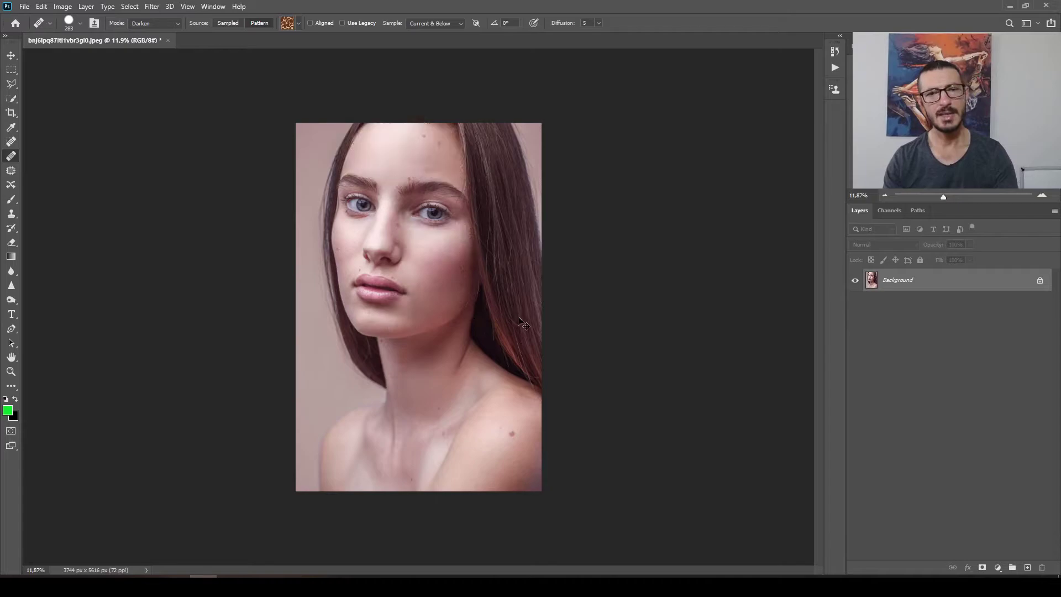
{"action": "key", "text": "ctrl+shift+alt+n"}
{"action": "scroll", "coordinate": [452, 259], "scroll_direction": "up", "scroll_amount": 3}
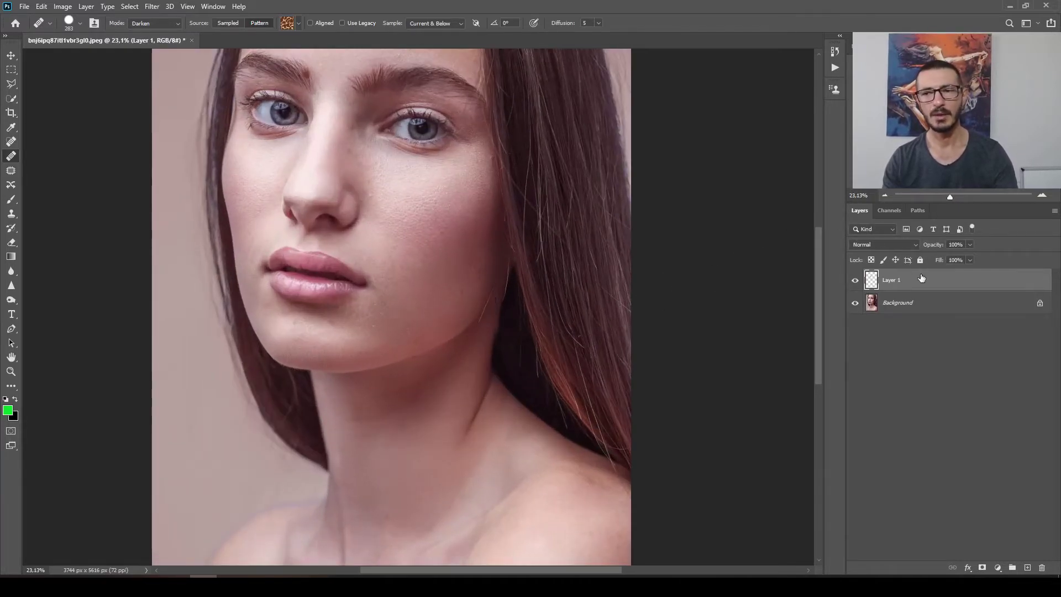
{"action": "key", "text": "Delete"}
Step: Switch the Healing Brush source to Sampled with an 80 px brush and sample clean cheek skin next to the nose mole
{"action": "scroll", "coordinate": [124, 186], "scroll_direction": "up", "scroll_amount": 3}
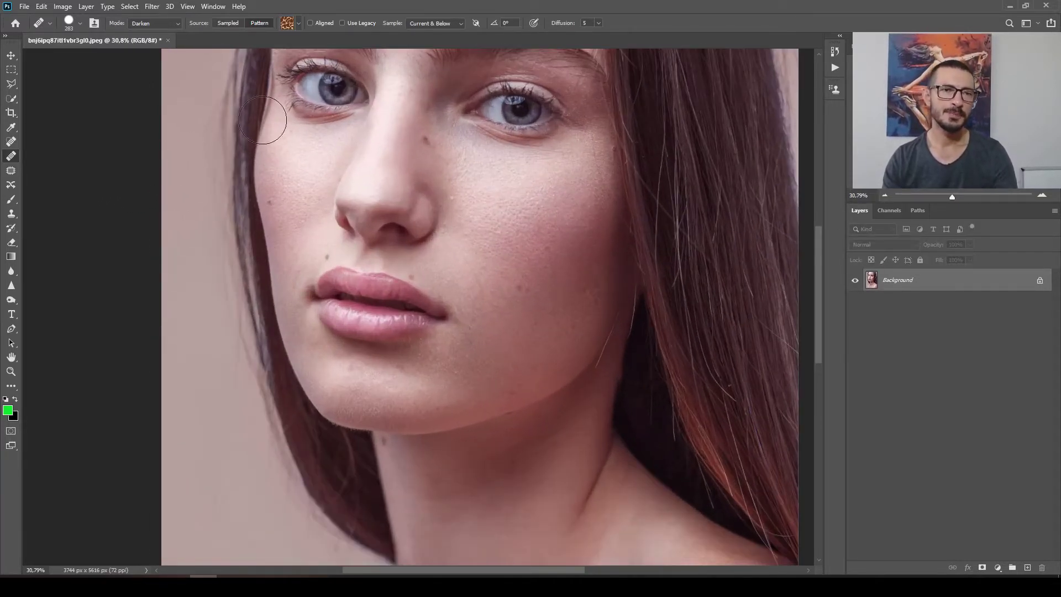
{"action": "left_click", "coordinate": [230, 22]}
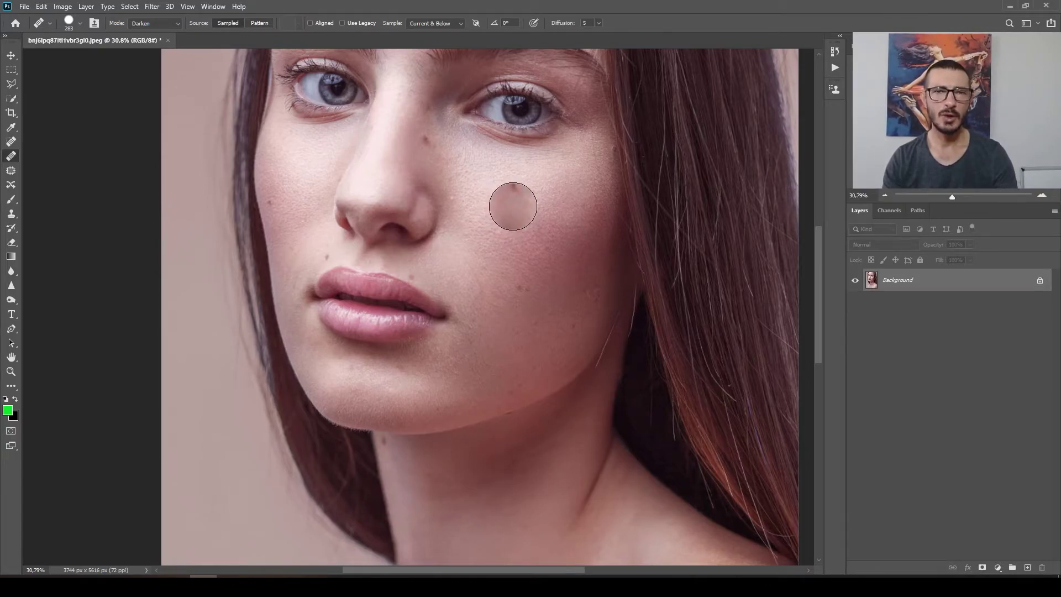
{"action": "scroll", "coordinate": [451, 178], "scroll_direction": "up", "scroll_amount": 3}
{"action": "left_click_drag", "start_coordinate": [424, 143], "coordinate": [399, 144]}
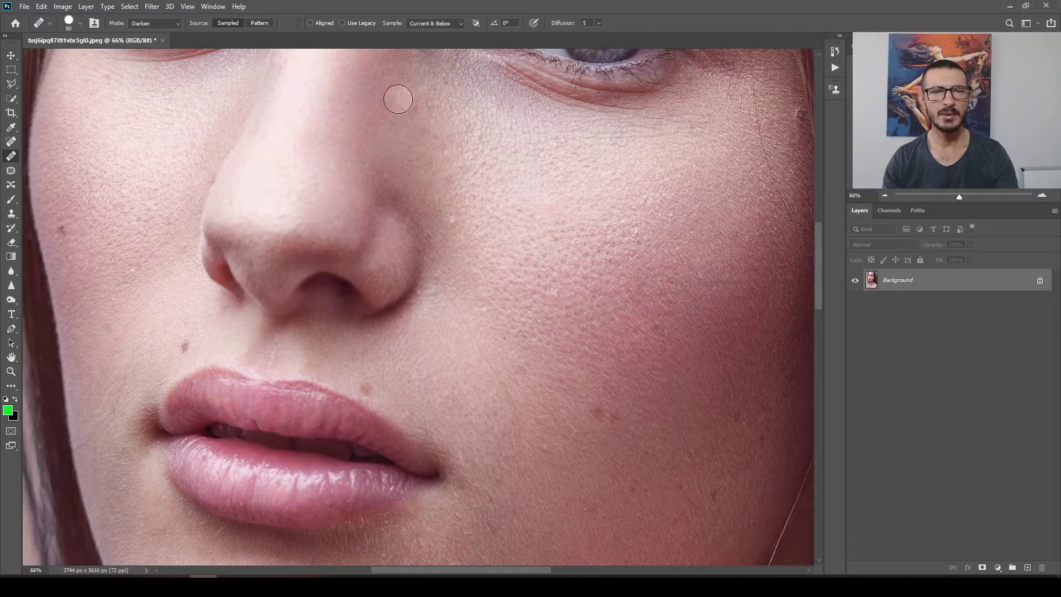
{"action": "left_click", "coordinate": [433, 128], "text": "alt"}
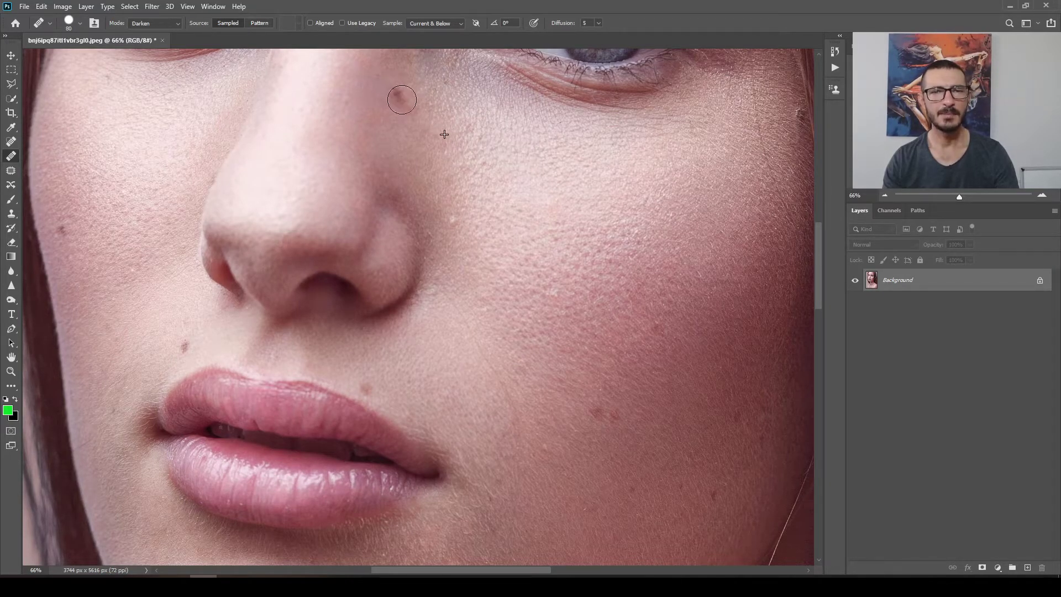
{"action": "scroll", "coordinate": [329, 89], "scroll_direction": "up", "scroll_amount": 3}
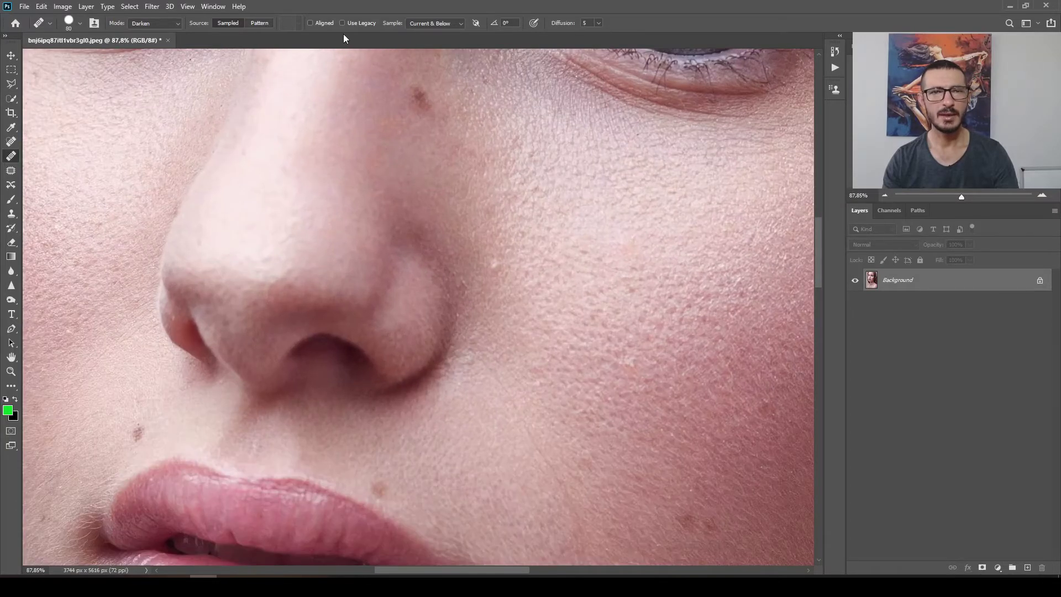
{"action": "left_click", "coordinate": [428, 41]}
{"action": "scroll", "coordinate": [534, 165], "scroll_direction": "up", "scroll_amount": 3}
{"action": "scroll", "coordinate": [534, 165], "scroll_direction": "right", "scroll_amount": 3}
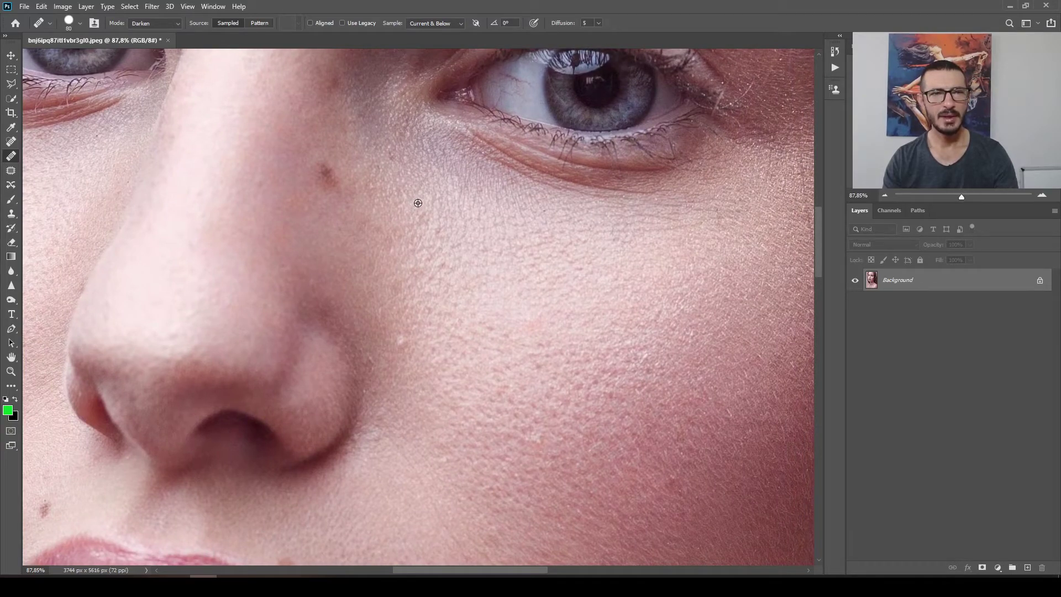
Step: Set the healing mode to Normal and paint over the mole on the side of the nose
{"action": "left_click", "coordinate": [152, 23]}
{"action": "left_click", "coordinate": [149, 32]}
{"action": "left_click_drag", "start_coordinate": [348, 168], "coordinate": [330, 173]}
{"action": "scroll", "coordinate": [463, 283], "scroll_direction": "down", "scroll_amount": 2}
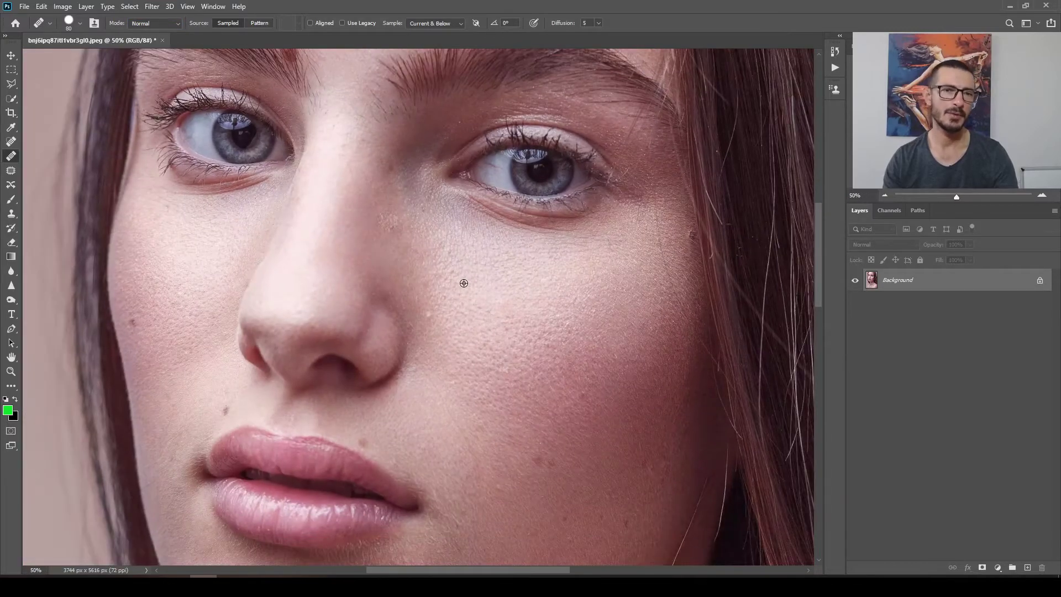
Step: Sample clean skin just below the mole on the side of the nose and heal the mole with it
{"action": "scroll", "coordinate": [405, 252], "scroll_direction": "up", "scroll_amount": 4}
{"action": "left_click", "coordinate": [381, 232], "text": "alt"}
{"action": "left_click_drag", "start_coordinate": [368, 175], "coordinate": [372, 187]}
{"action": "scroll", "coordinate": [432, 352], "scroll_direction": "down", "scroll_amount": 4}
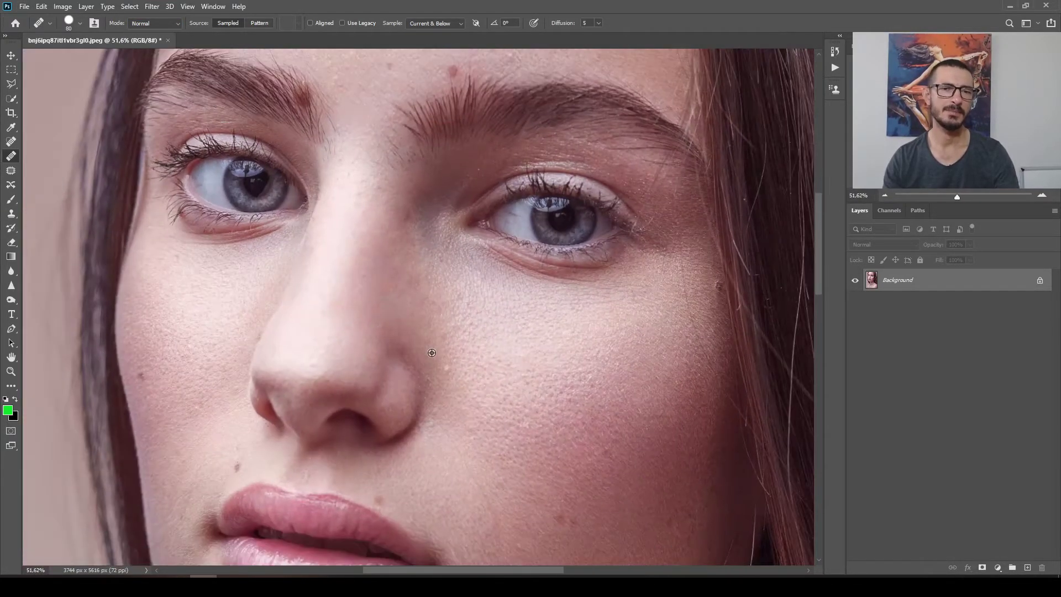
{"action": "scroll", "coordinate": [432, 352], "scroll_direction": "down", "scroll_amount": 2}
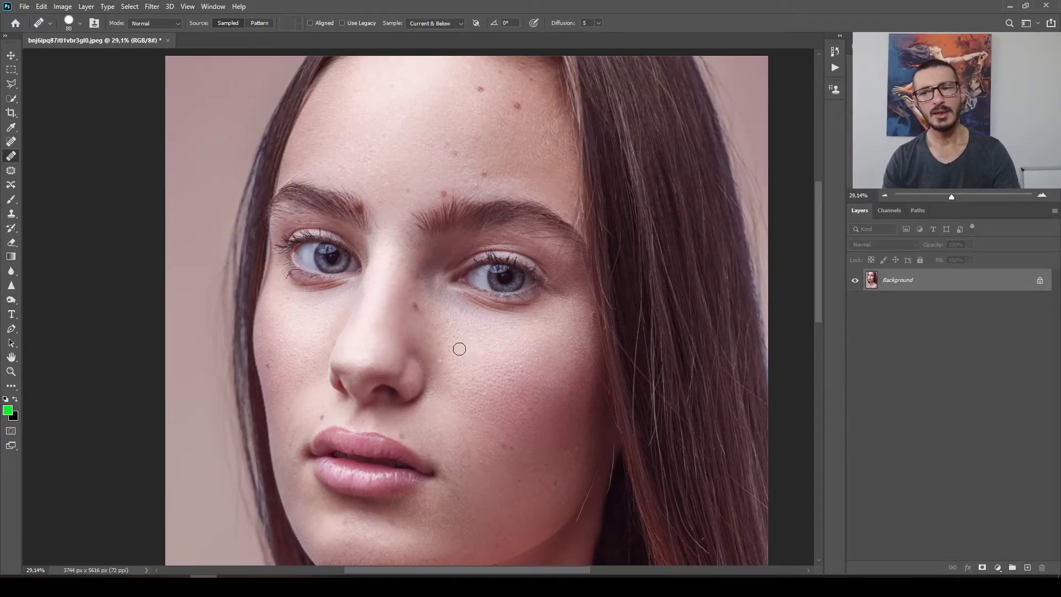
{"action": "scroll", "coordinate": [457, 348], "scroll_direction": "down", "scroll_amount": 1}
{"action": "scroll", "coordinate": [432, 339], "scroll_direction": "up", "scroll_amount": 2}
{"action": "scroll", "coordinate": [432, 339], "scroll_direction": "down", "scroll_amount": 1}
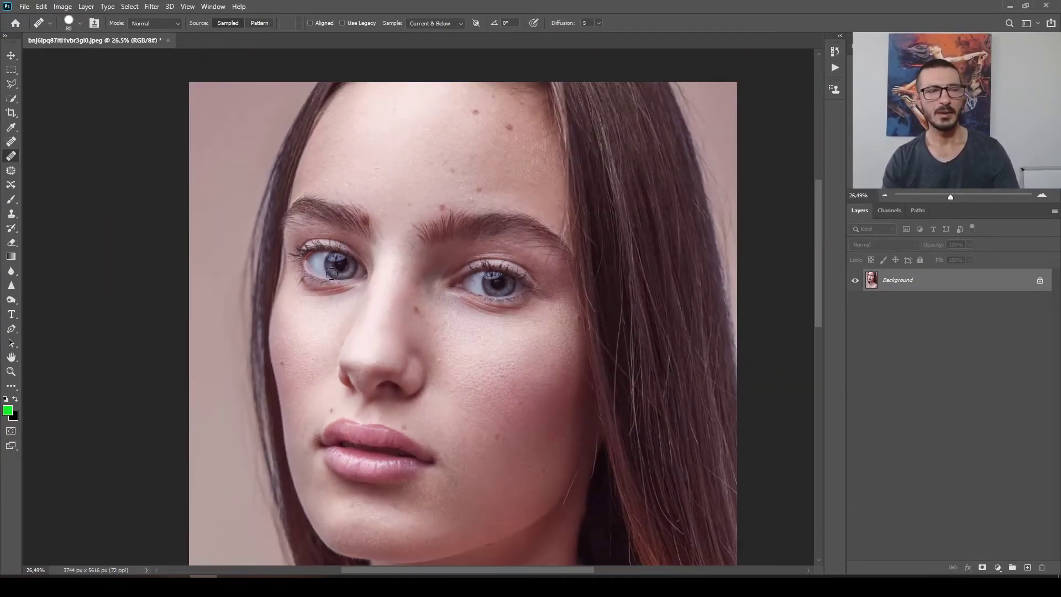
Step: Switch to the Patch tool in Source mode for retouching the moles on the upper forehead
{"action": "left_click", "coordinate": [11, 170]}
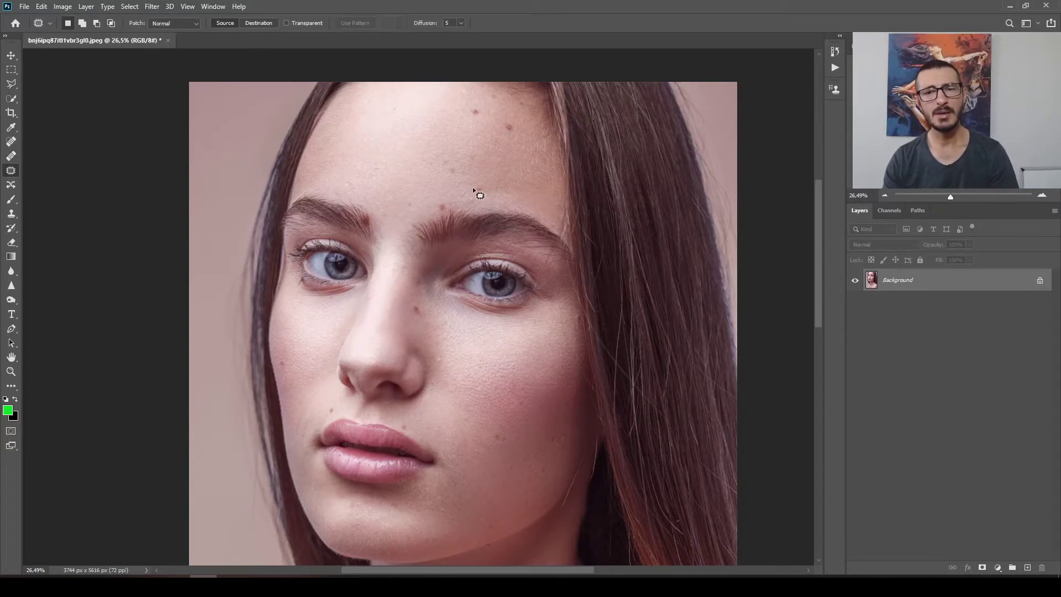
{"action": "scroll", "coordinate": [460, 166], "scroll_direction": "up", "scroll_amount": 2}
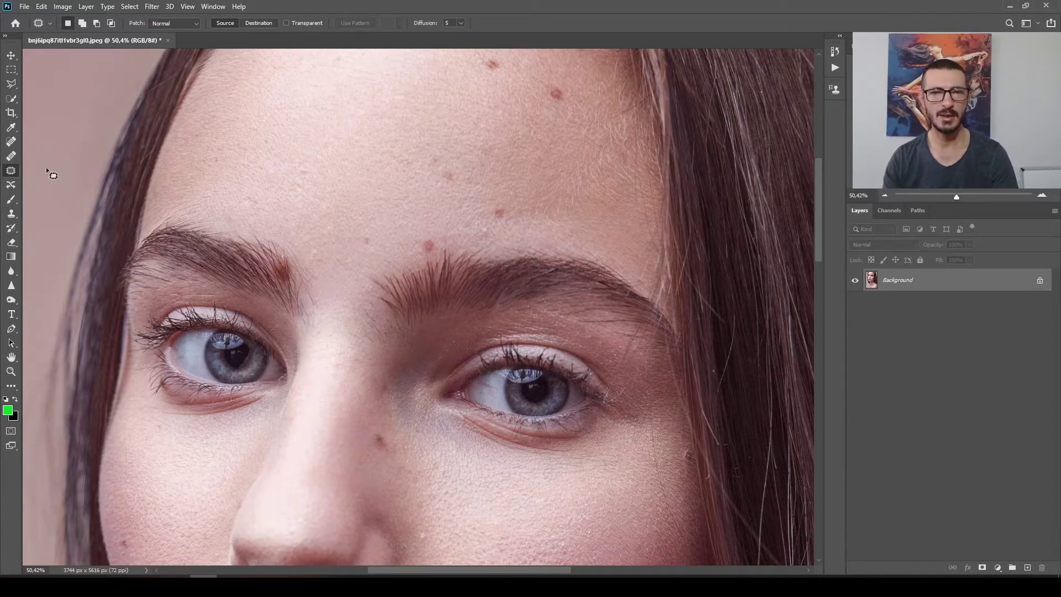
{"action": "scroll", "coordinate": [478, 159], "scroll_direction": "up", "scroll_amount": 3}
{"action": "left_click_drag", "start_coordinate": [461, 131], "coordinate": [394, 305]}
{"action": "left_click_drag", "start_coordinate": [481, 189], "coordinate": [488, 263]}
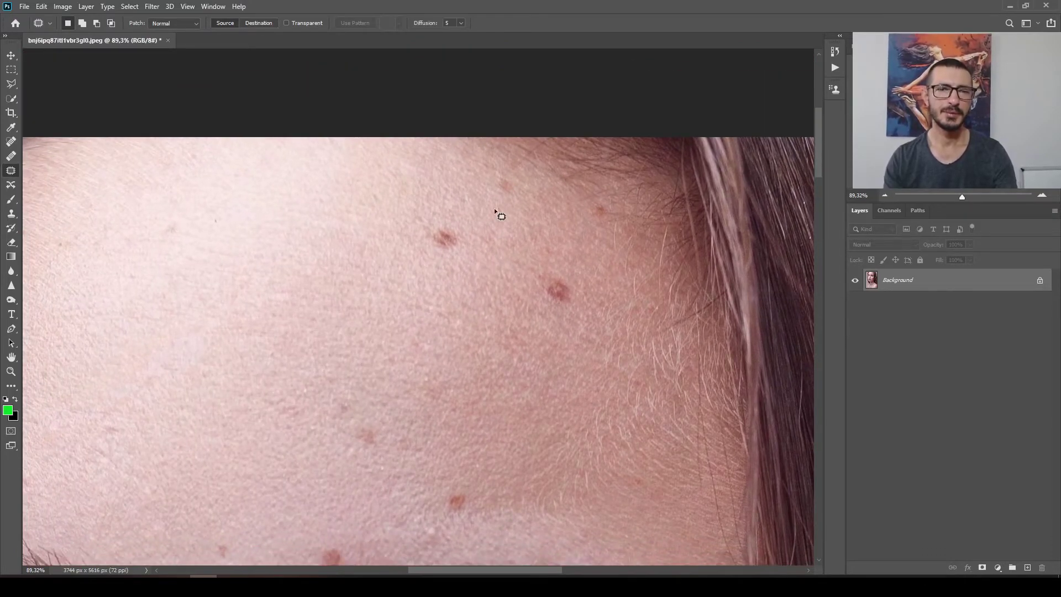
{"action": "scroll", "coordinate": [436, 229], "scroll_direction": "up", "scroll_amount": 1}
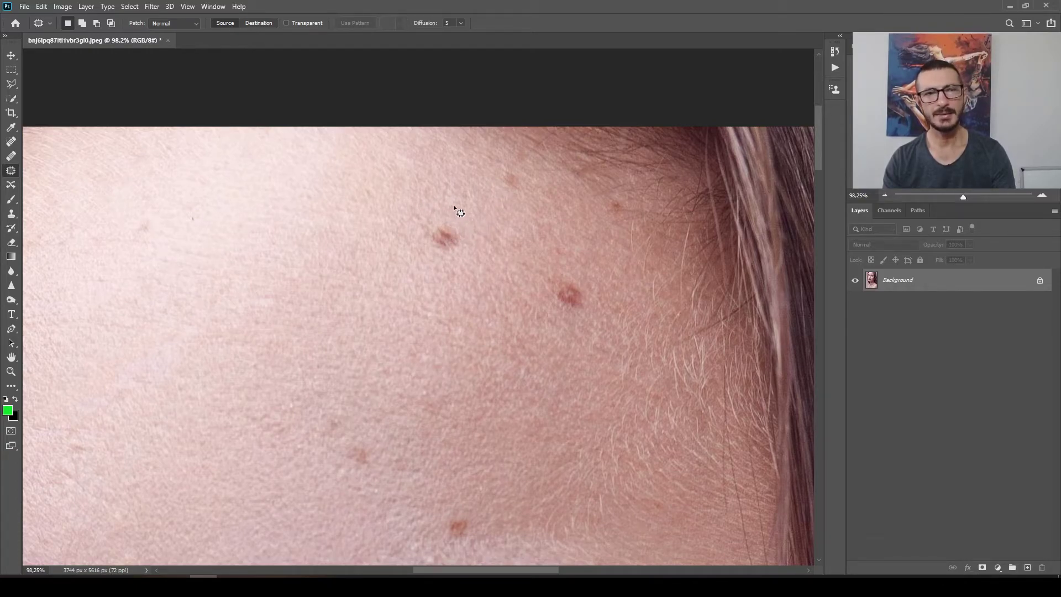
Step: Outline the mole near the hairline, patch it with nearby clean forehead skin, and clear the selection
{"action": "mouse_move", "coordinate": [446, 212]}
{"action": "left_mouse_down"}
{"action": "mouse_move", "coordinate": [412, 226]}
{"action": "mouse_move", "coordinate": [413, 268]}
{"action": "mouse_move", "coordinate": [457, 287]}
{"action": "mouse_move", "coordinate": [493, 260]}
{"action": "left_mouse_up"}
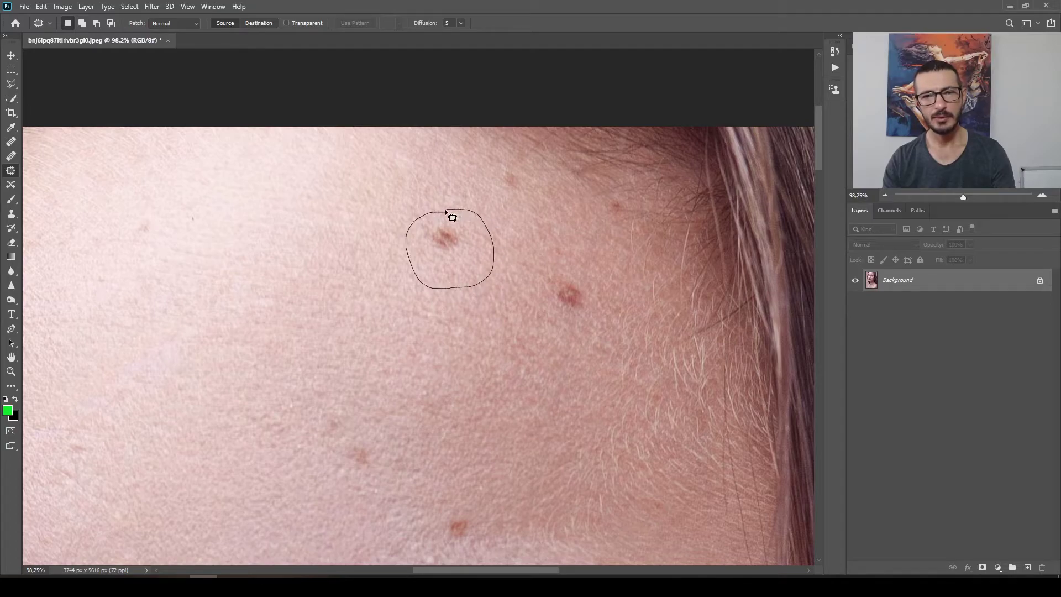
{"action": "left_click_drag", "start_coordinate": [445, 211], "coordinate": [445, 211]}
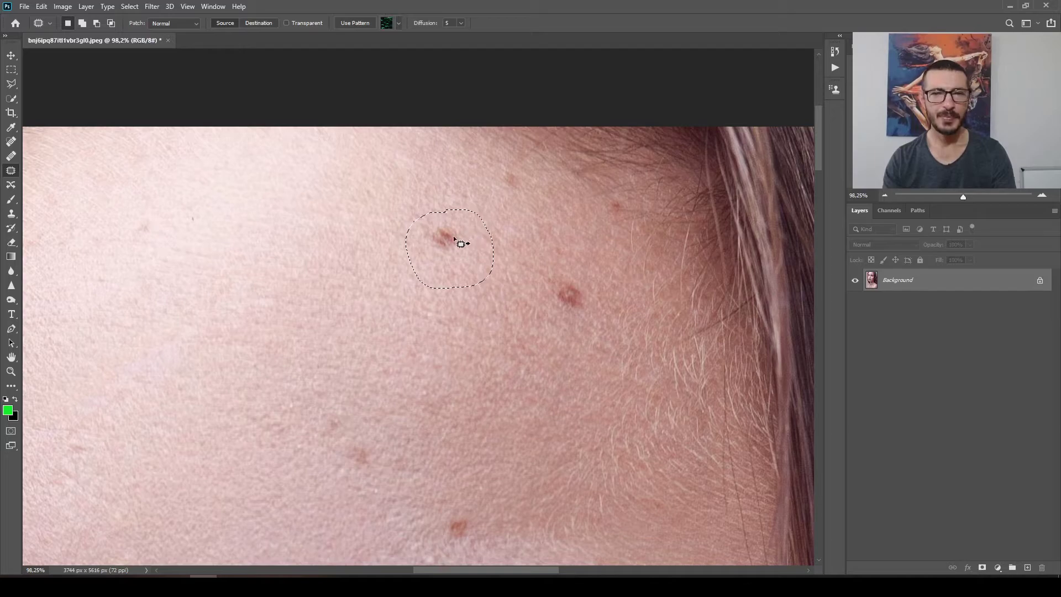
{"action": "left_click_drag", "start_coordinate": [470, 239], "coordinate": [413, 268]}
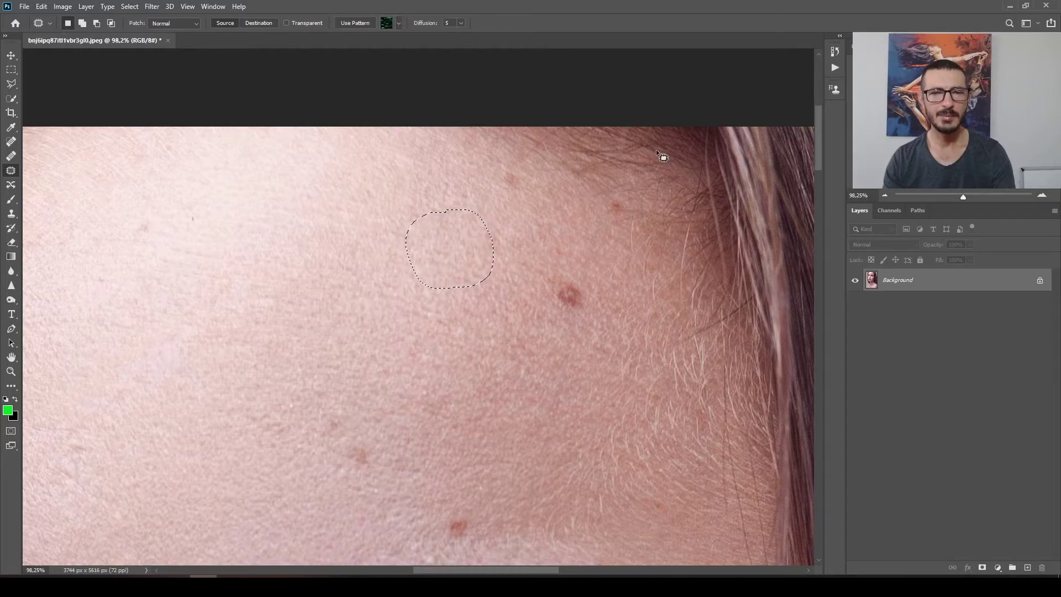
{"action": "key", "text": "ctrl+d"}
{"action": "scroll", "coordinate": [481, 364], "scroll_direction": "down", "scroll_amount": 3}
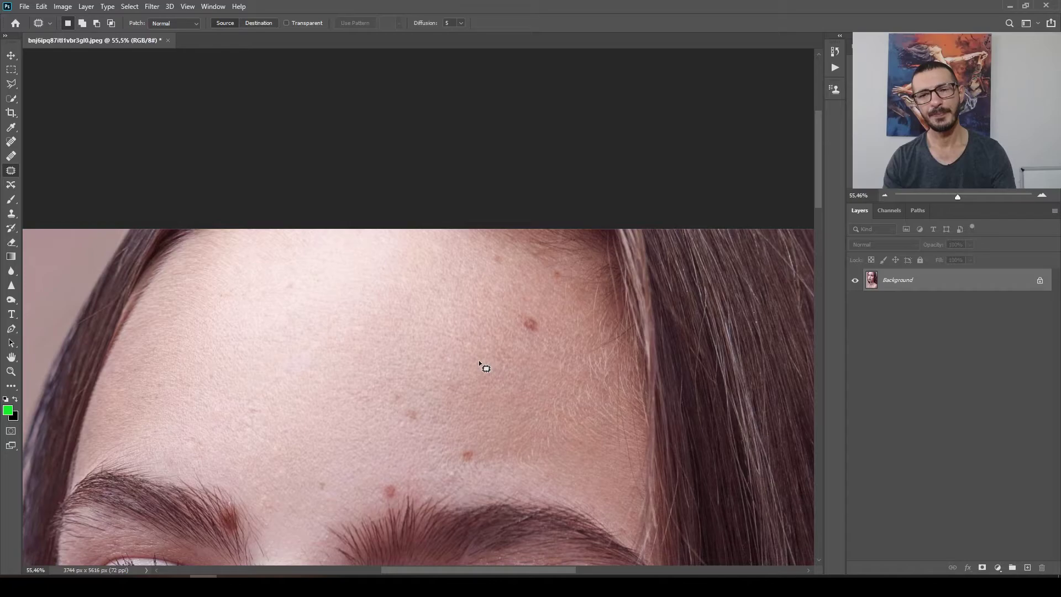
Step: Undo the deselection and the patch on the mole near the hairline
{"action": "scroll", "coordinate": [480, 364], "scroll_direction": "up", "scroll_amount": 3}
{"action": "left_click_drag", "start_coordinate": [484, 240], "coordinate": [487, 272]}
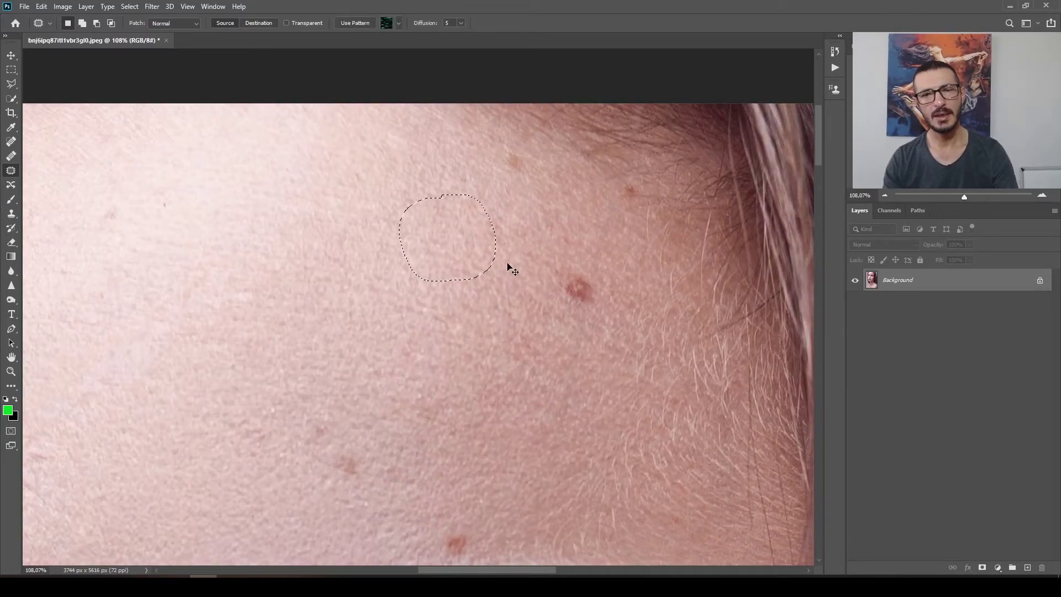
{"action": "key", "text": "ctrl+z"}
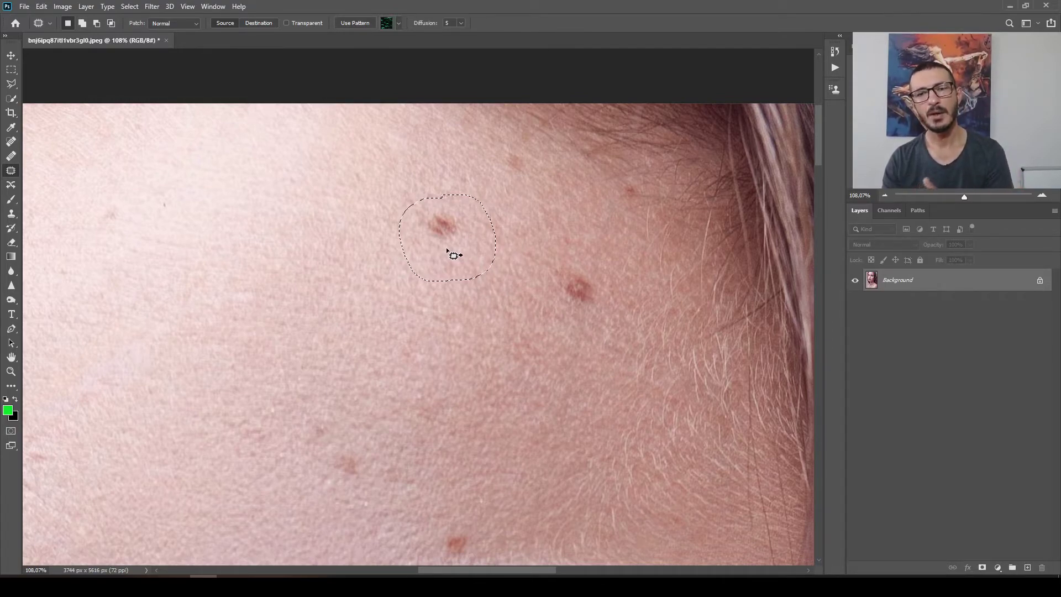
Step: Patch the outlined mole with the clean skin directly above it and clear the selection
{"action": "left_click_drag", "start_coordinate": [480, 232], "coordinate": [454, 148]}
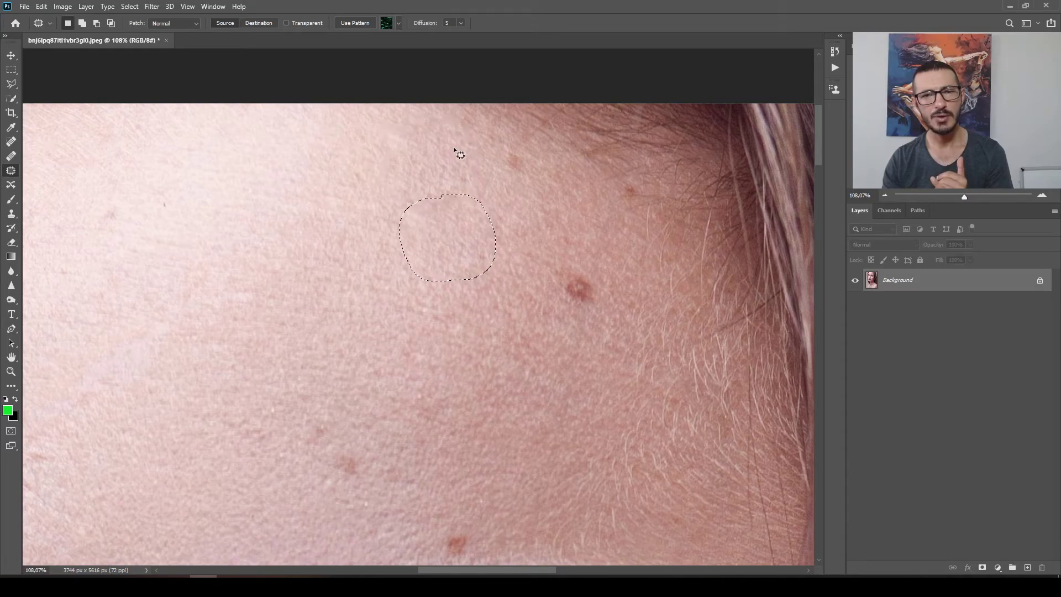
{"action": "key", "text": "d"}
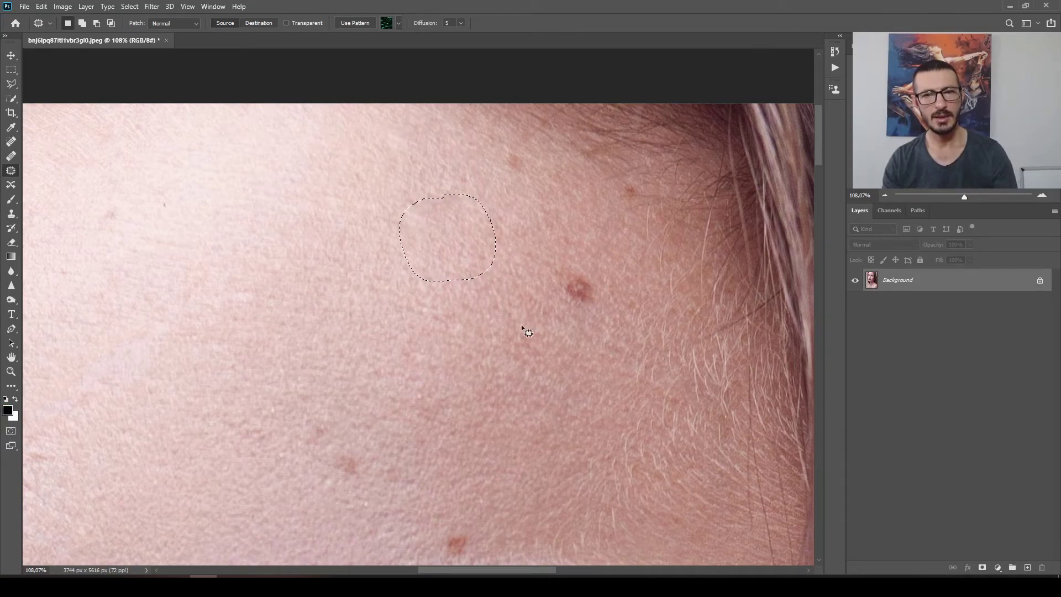
{"action": "key", "text": "ctrl+d"}
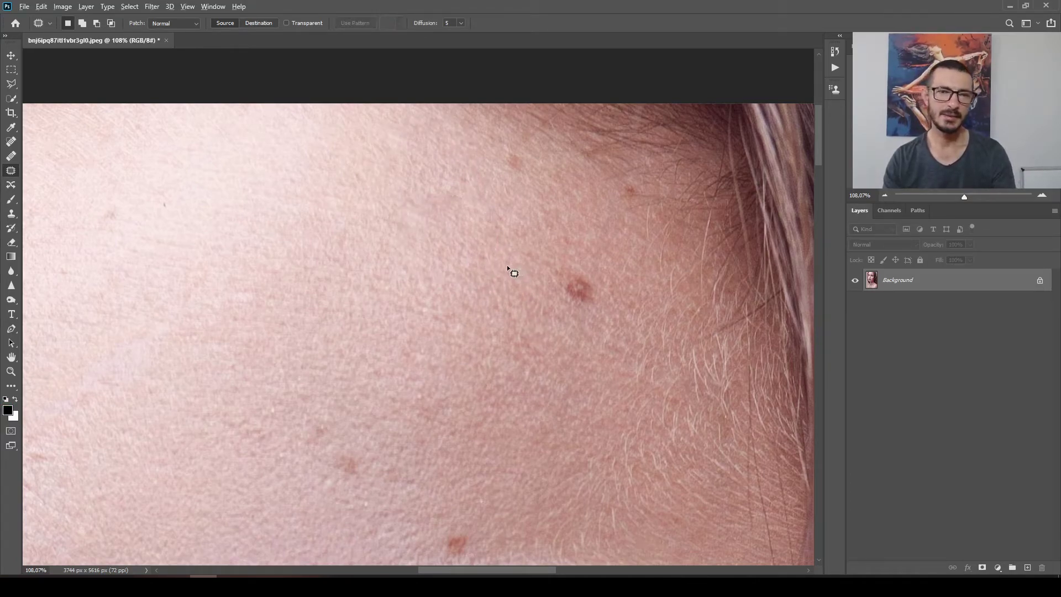
Step: Undo the mole patch taken from the skin above and leave the forehead without a selection
{"action": "key", "text": "ctrl+z"}
{"action": "key", "text": "ctrl+z"}
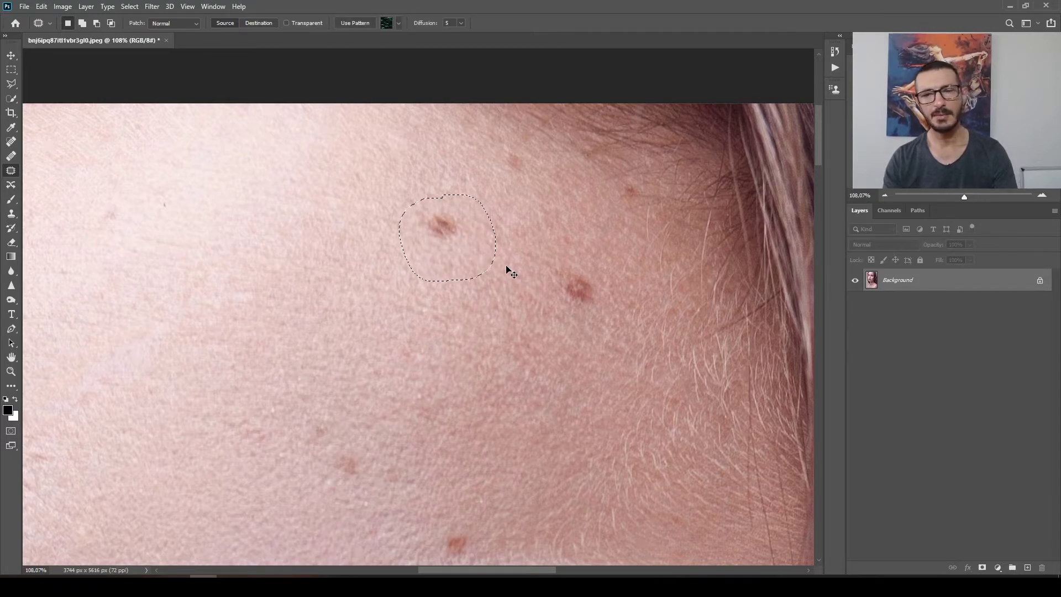
{"action": "key", "text": "ctrl+d"}
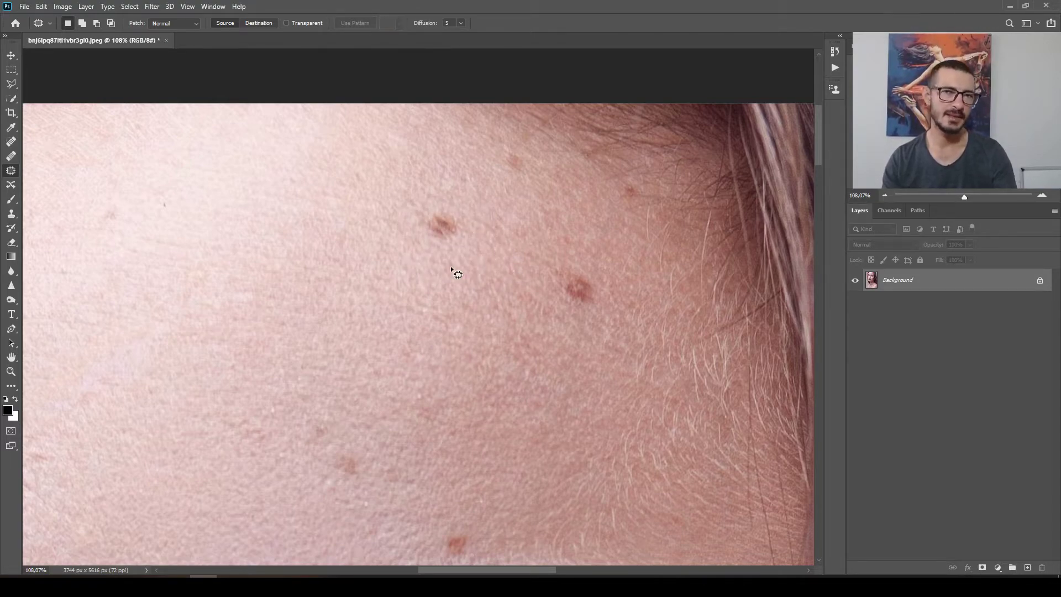
{"action": "mouse_move", "coordinate": [410, 223]}
{"action": "left_mouse_down"}
{"action": "mouse_move", "coordinate": [424, 223]}
{"action": "mouse_move", "coordinate": [412, 223]}
{"action": "left_mouse_up"}
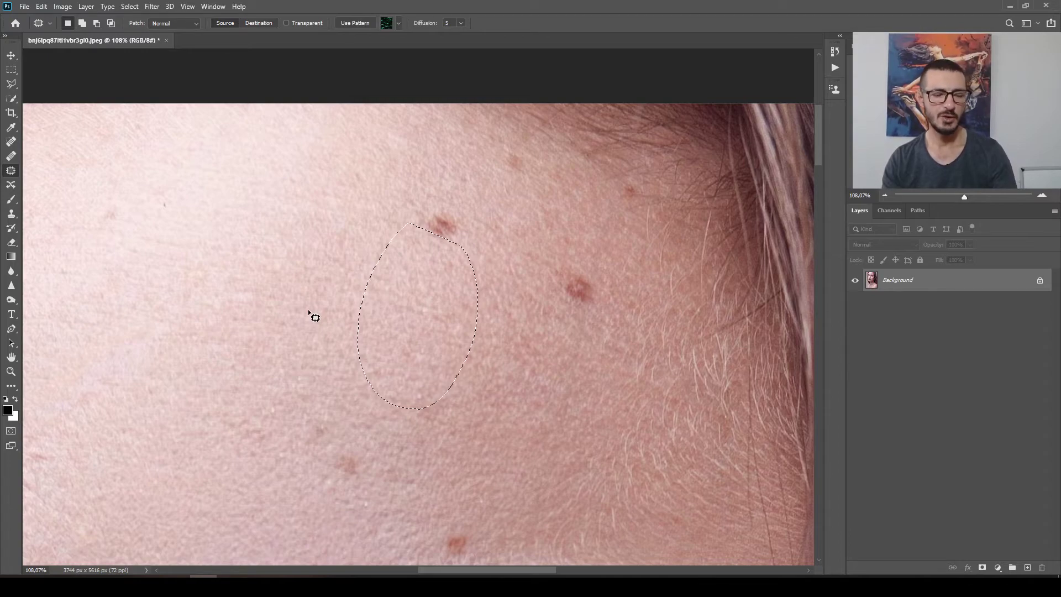
{"action": "key", "text": "ctrl+d"}
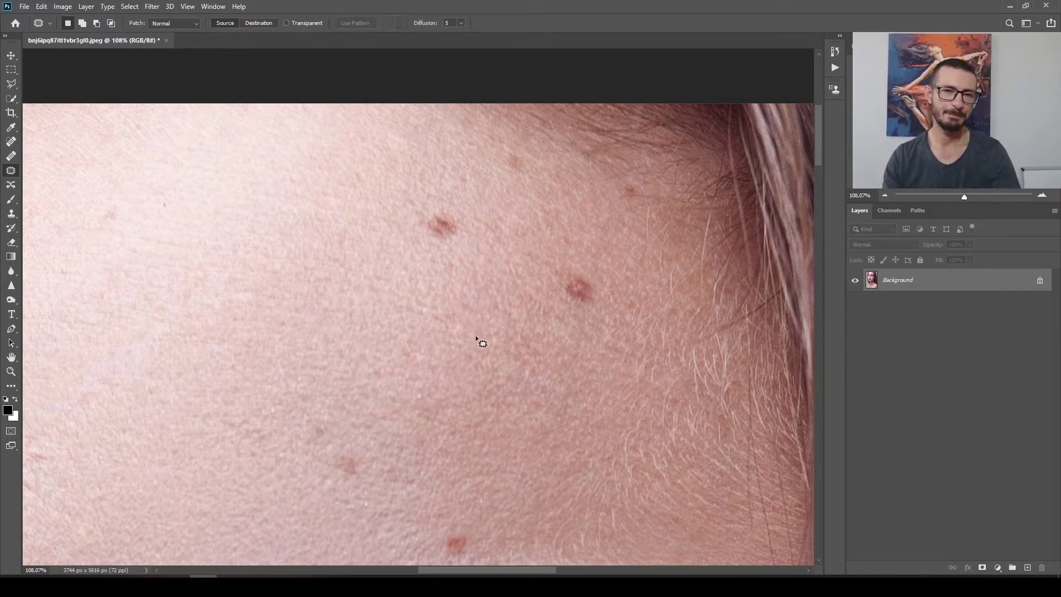
Step: Set the Patch tool to Destination, outline the mole above the eyebrow, and copy it onto the clean skin just above
{"action": "left_click", "coordinate": [267, 23]}
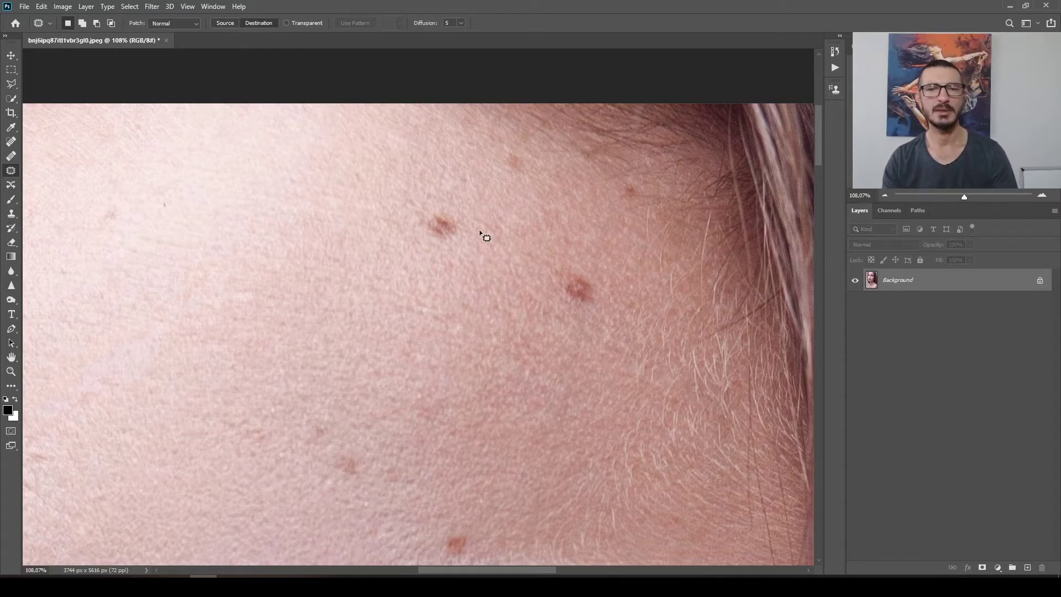
{"action": "left_click_drag", "start_coordinate": [476, 392], "coordinate": [384, 192]}
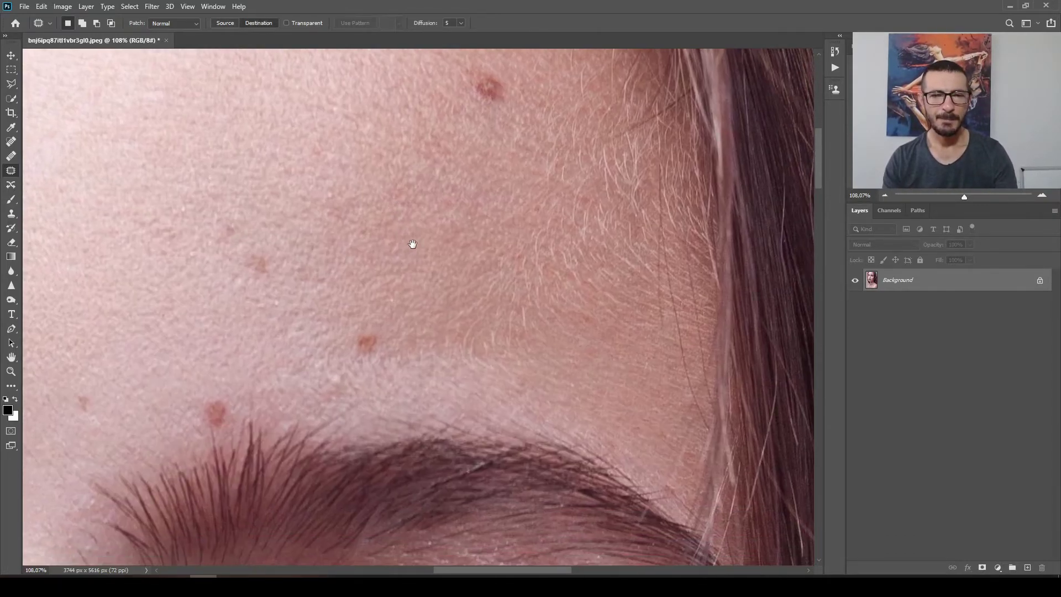
{"action": "left_click_drag", "start_coordinate": [410, 246], "coordinate": [439, 204]}
{"action": "left_click_drag", "start_coordinate": [427, 284], "coordinate": [362, 291]}
{"action": "mouse_move", "coordinate": [454, 320]}
{"action": "left_mouse_down"}
{"action": "mouse_move", "coordinate": [424, 302]}
{"action": "mouse_move", "coordinate": [452, 250]}
{"action": "mouse_move", "coordinate": [454, 218]}
{"action": "left_mouse_up"}
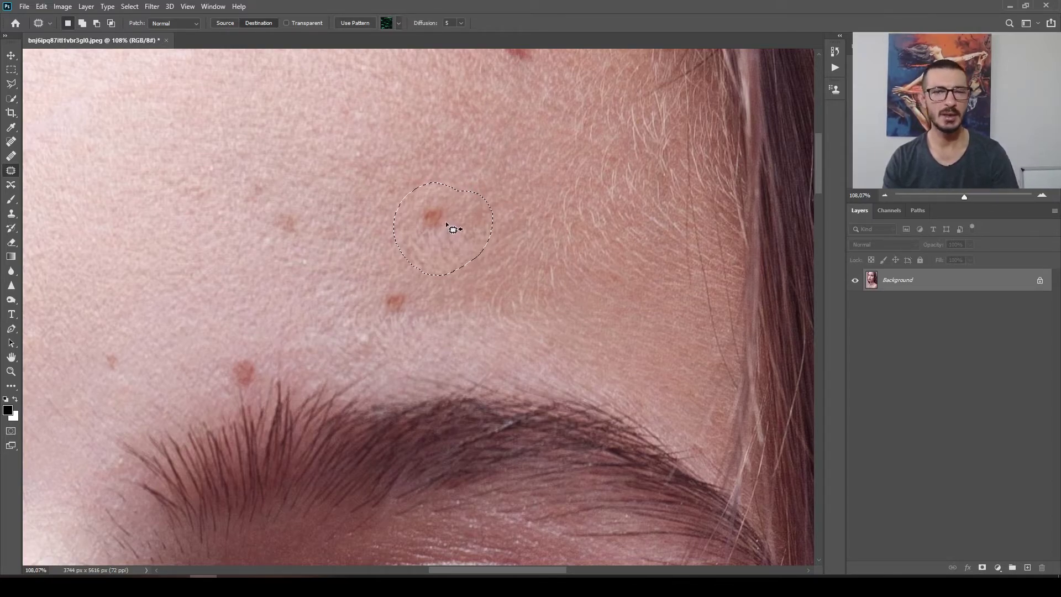
Step: Copy the selected mole again onto the clean upper middle of the forehead and clear the selection
{"action": "left_click_drag", "start_coordinate": [452, 223], "coordinate": [158, 113]}
{"action": "key", "text": "ctrl+d"}
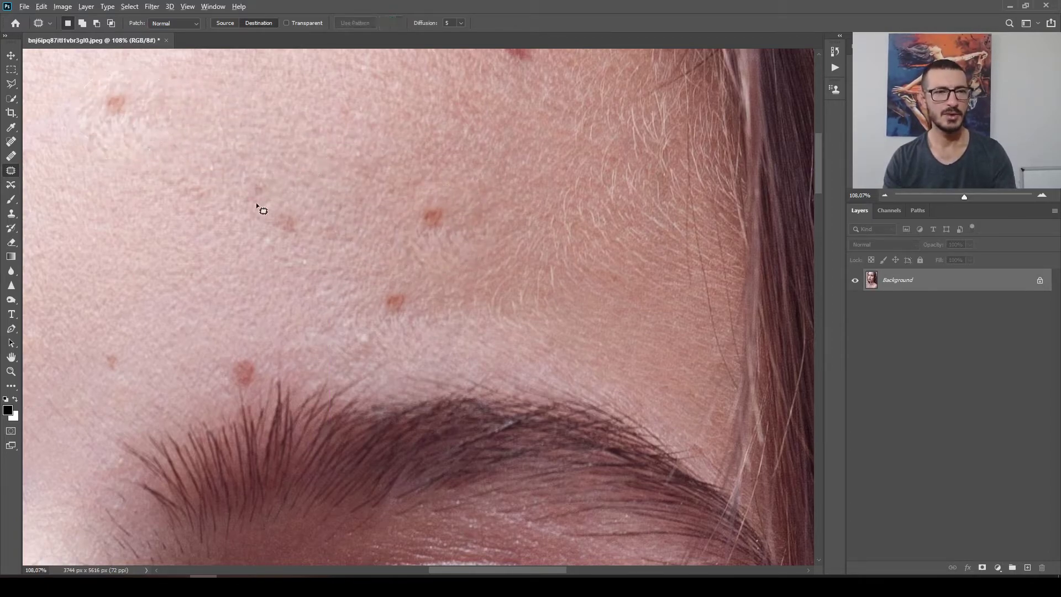
{"action": "scroll", "coordinate": [266, 207], "scroll_direction": "down", "scroll_amount": 5}
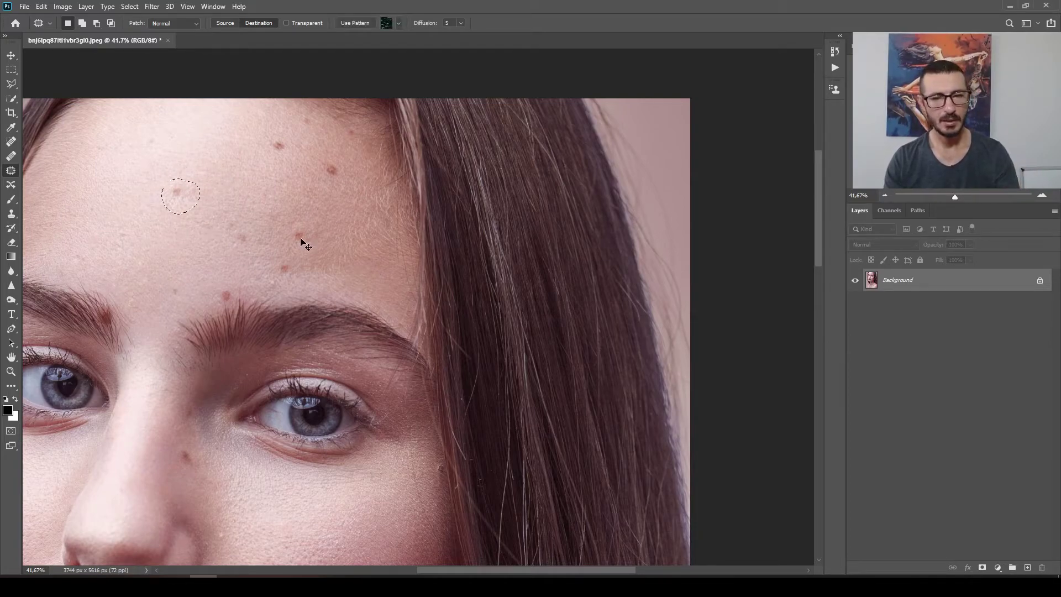
Step: Undo both mole copies made on the forehead and clear the restored selection around the original mole
{"action": "mouse_move", "coordinate": [300, 236]}
{"action": "left_mouse_down"}
{"action": "mouse_move", "coordinate": [406, 267]}
{"action": "mouse_move", "coordinate": [387, 266]}
{"action": "left_mouse_up"}
{"action": "left_click_drag", "start_coordinate": [392, 273], "coordinate": [388, 273]}
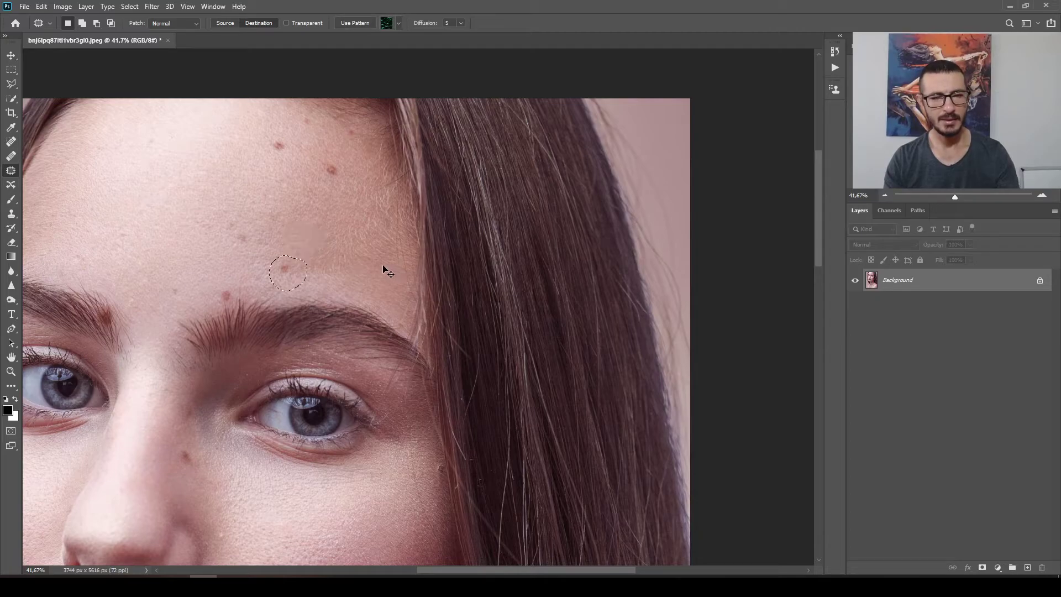
{"action": "key", "text": "ctrl+d"}
Step: Outline the pair of spots on the lower cheek, copy them onto the bright skin of the upper cheek, and clear the selection
{"action": "left_click_drag", "start_coordinate": [350, 386], "coordinate": [452, 54]}
{"action": "scroll", "coordinate": [439, 341], "scroll_direction": "up", "scroll_amount": 5}
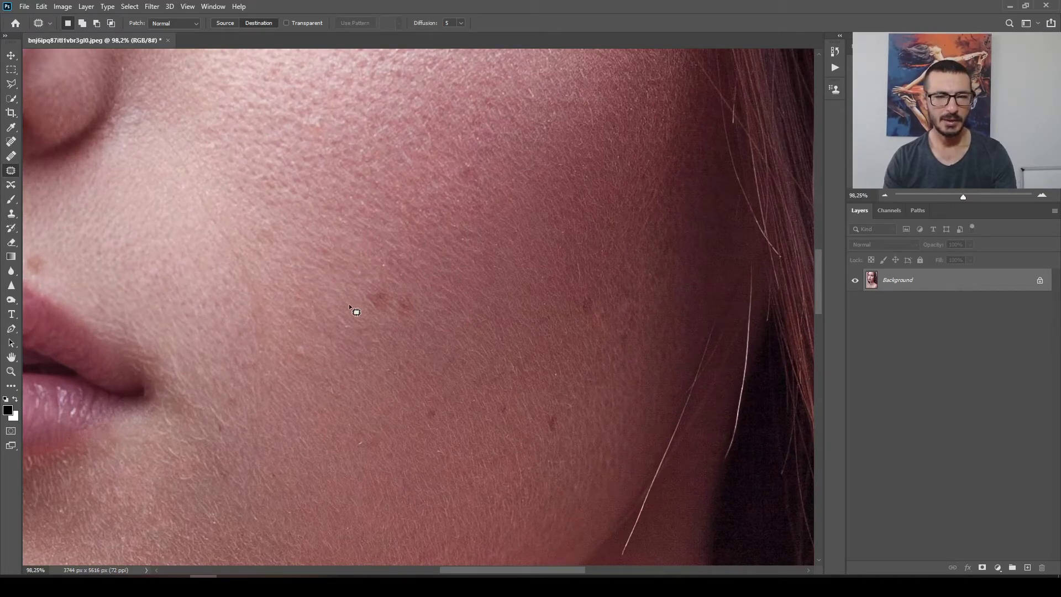
{"action": "mouse_move", "coordinate": [393, 256]}
{"action": "left_mouse_down"}
{"action": "mouse_move", "coordinate": [336, 288]}
{"action": "mouse_move", "coordinate": [362, 349]}
{"action": "mouse_move", "coordinate": [438, 324]}
{"action": "mouse_move", "coordinate": [440, 277]}
{"action": "left_mouse_up"}
{"action": "left_click_drag", "start_coordinate": [474, 218], "coordinate": [476, 403]}
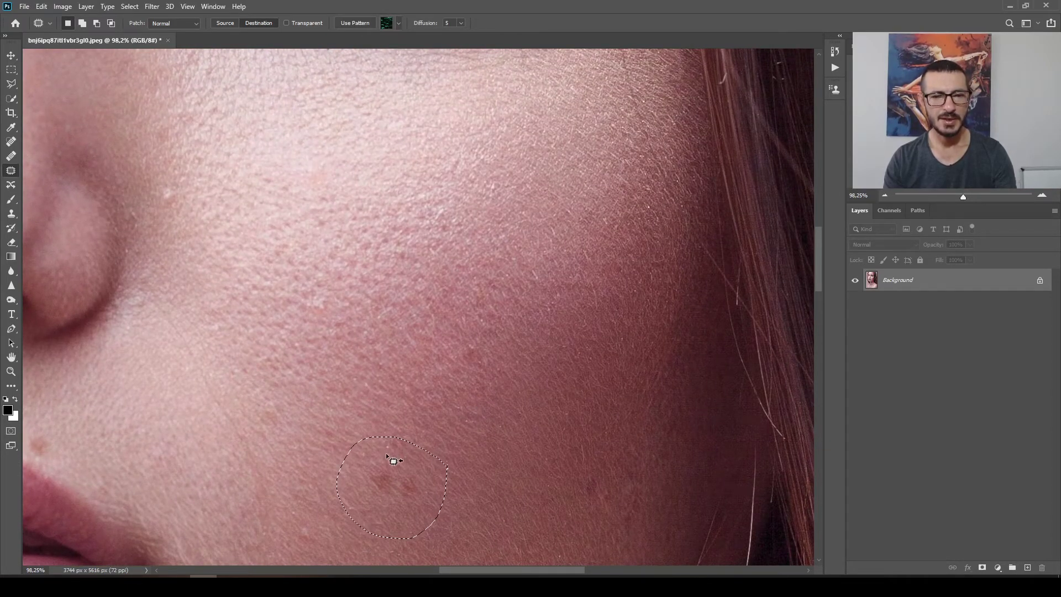
{"action": "left_click_drag", "start_coordinate": [404, 473], "coordinate": [371, 132]}
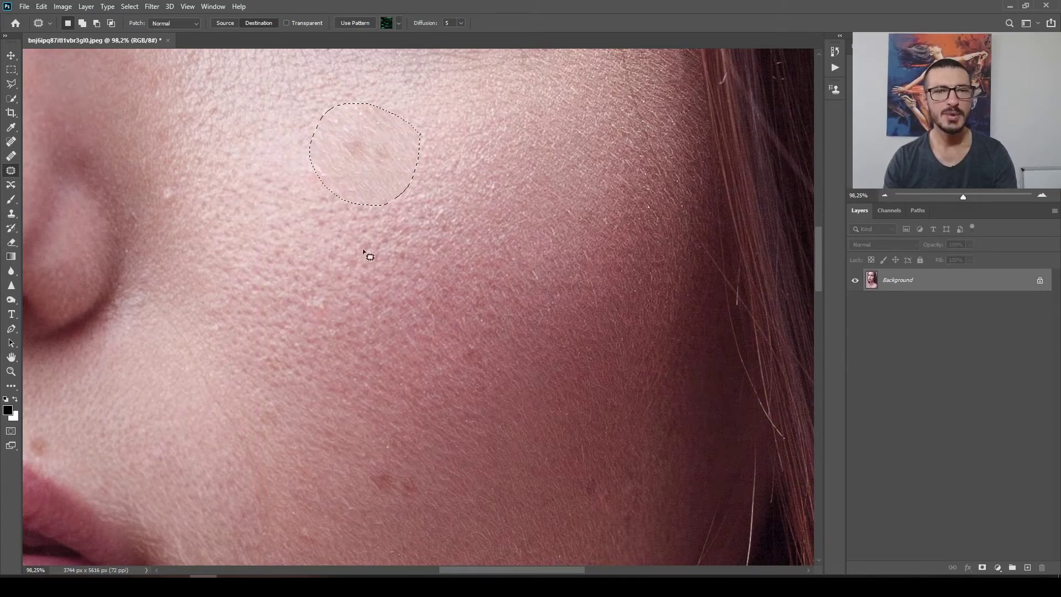
{"action": "key", "text": "ctrl+d"}
{"action": "scroll", "coordinate": [398, 310], "scroll_direction": "down", "scroll_amount": 5}
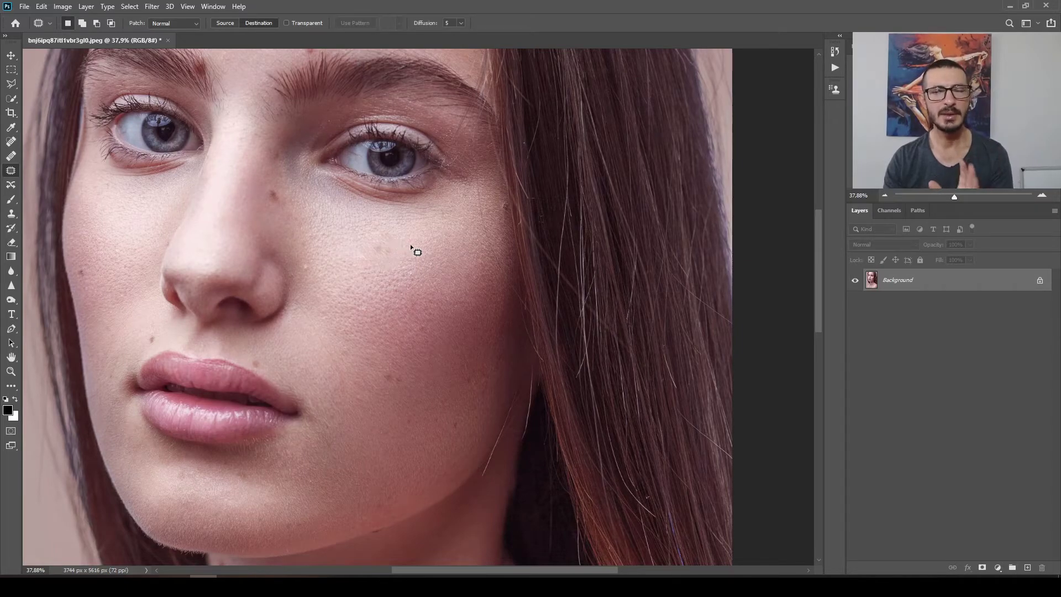
Step: Undo the copy on the upper cheek and restore the selection around the original pair of spots
{"action": "left_click_drag", "start_coordinate": [412, 256], "coordinate": [412, 252]}
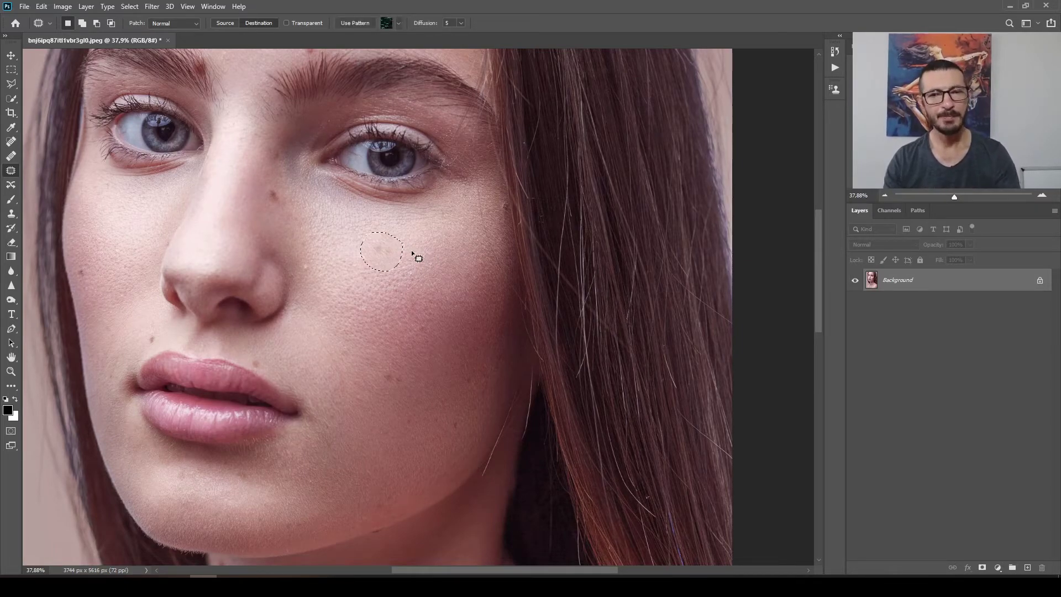
{"action": "key", "text": "ctrl+z"}
{"action": "scroll", "coordinate": [421, 361], "scroll_direction": "up", "scroll_amount": 3}
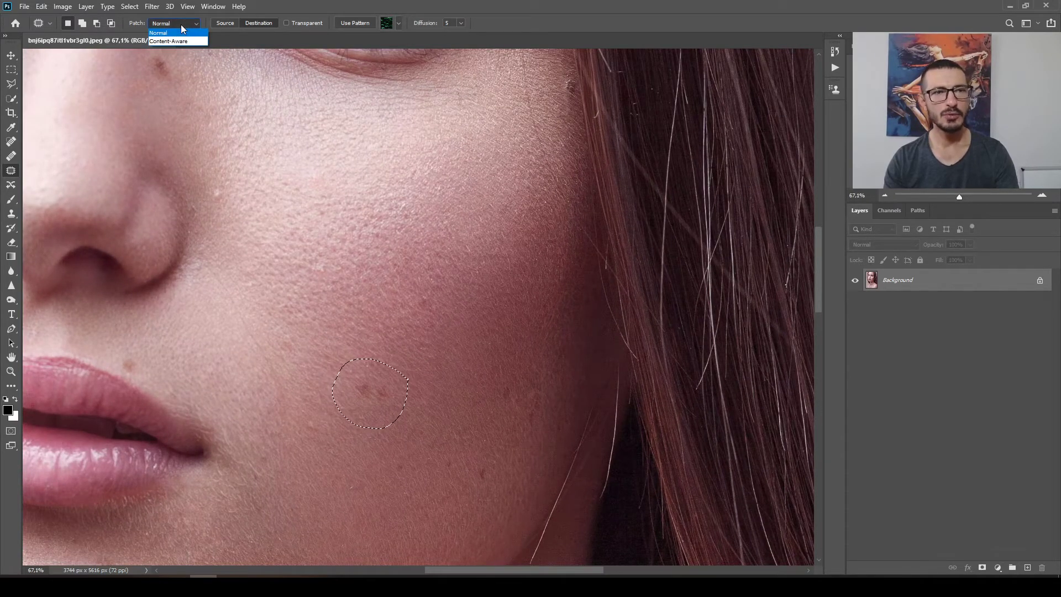
Step: Set the Patch mode to Content-Aware, patch the selected cheek spots with the skin directly above, and clear the selection
{"action": "left_click", "coordinate": [188, 41]}
{"action": "left_click_drag", "start_coordinate": [391, 383], "coordinate": [382, 304]}
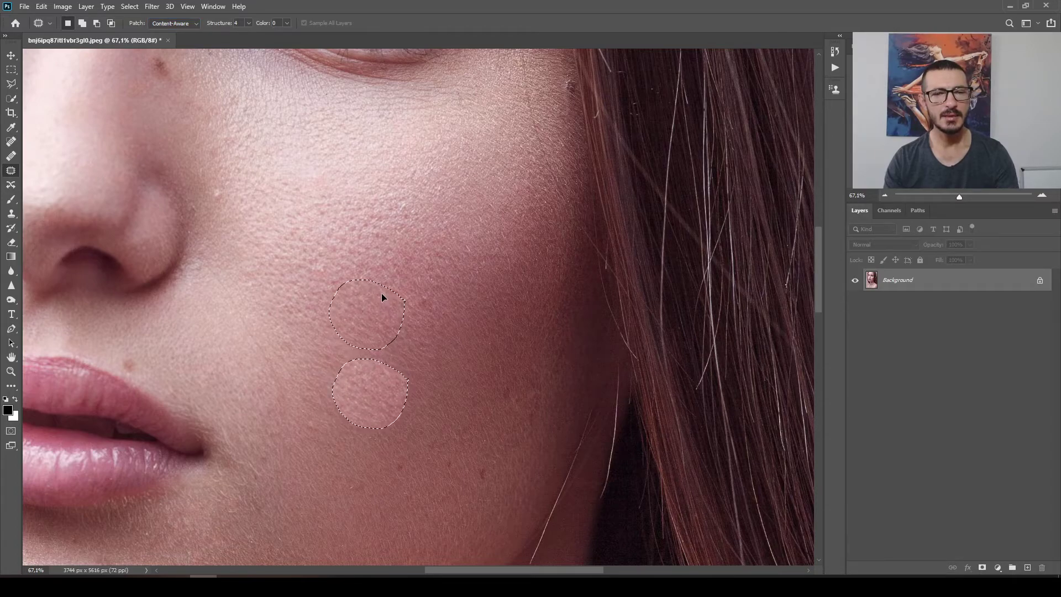
{"action": "key", "text": "ctrl+d"}
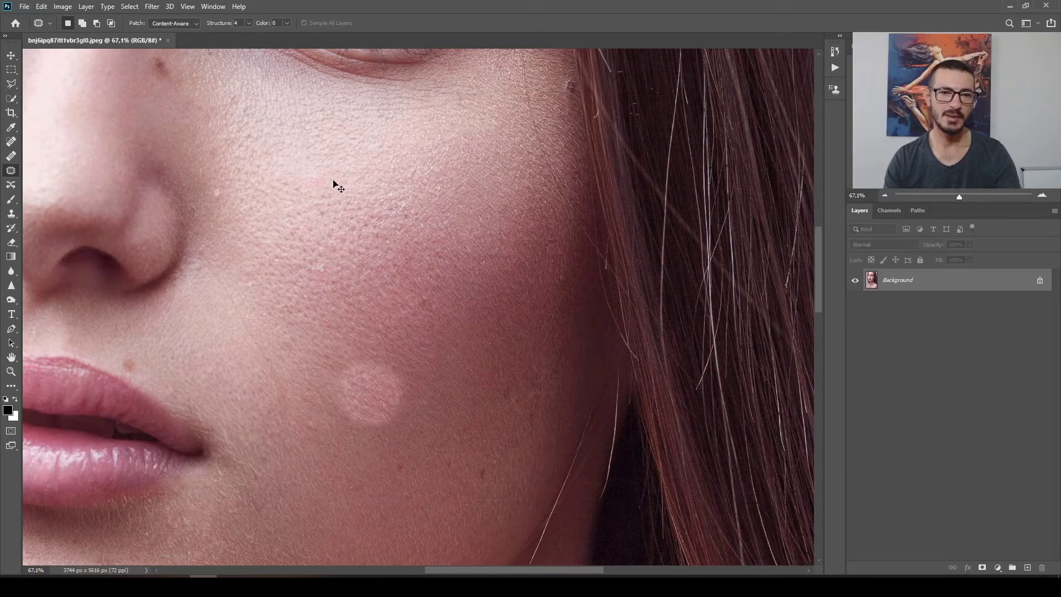
Step: Undo the Content-Aware patch, set the Patch mode back to Normal, and clear the selection on the cheek
{"action": "key", "text": "ctrl+z"}
{"action": "key", "text": "ctrl+z"}
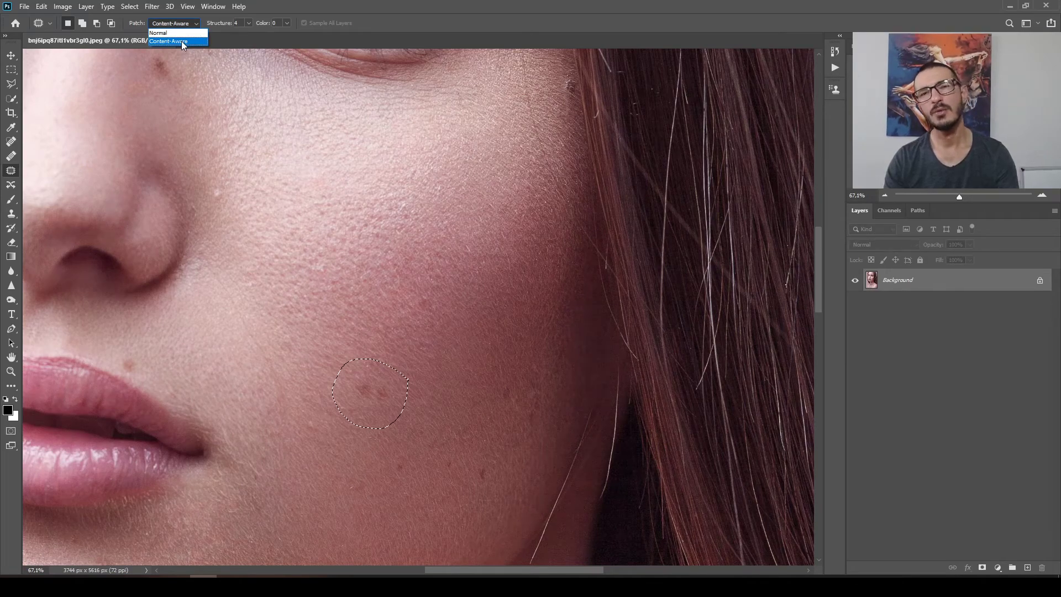
{"action": "left_click", "coordinate": [159, 33]}
{"action": "left_click", "coordinate": [429, 385]}
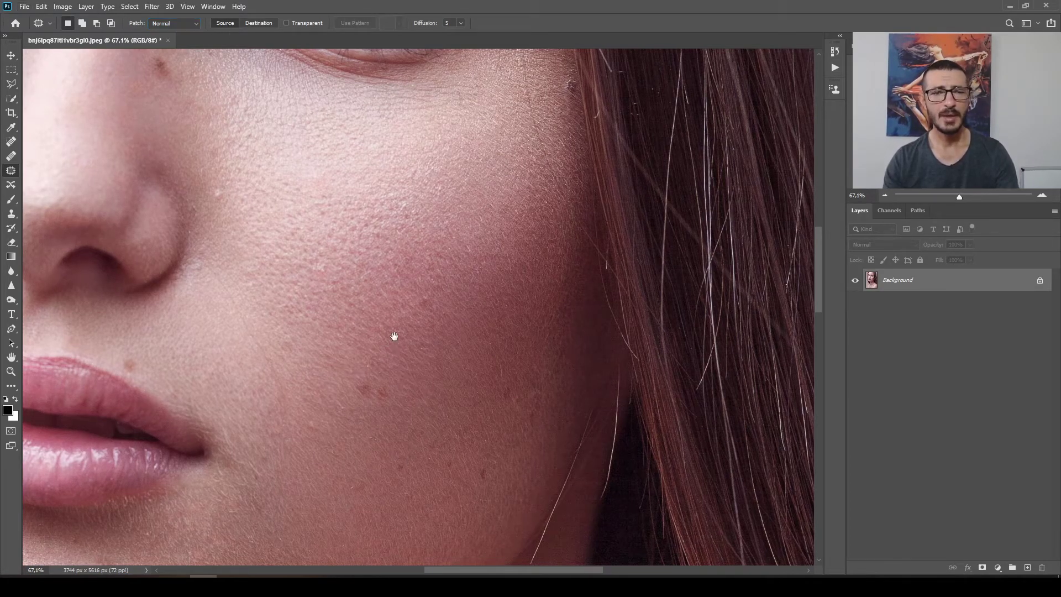
Step: Outline the pair of cheek spots, patch them in Source mode with the clean skin just above, and clear the selection
{"action": "scroll", "coordinate": [394, 341], "scroll_direction": "up", "scroll_amount": 5}
{"action": "mouse_move", "coordinate": [362, 270]}
{"action": "left_mouse_down"}
{"action": "mouse_move", "coordinate": [421, 330]}
{"action": "mouse_move", "coordinate": [419, 299]}
{"action": "left_mouse_up"}
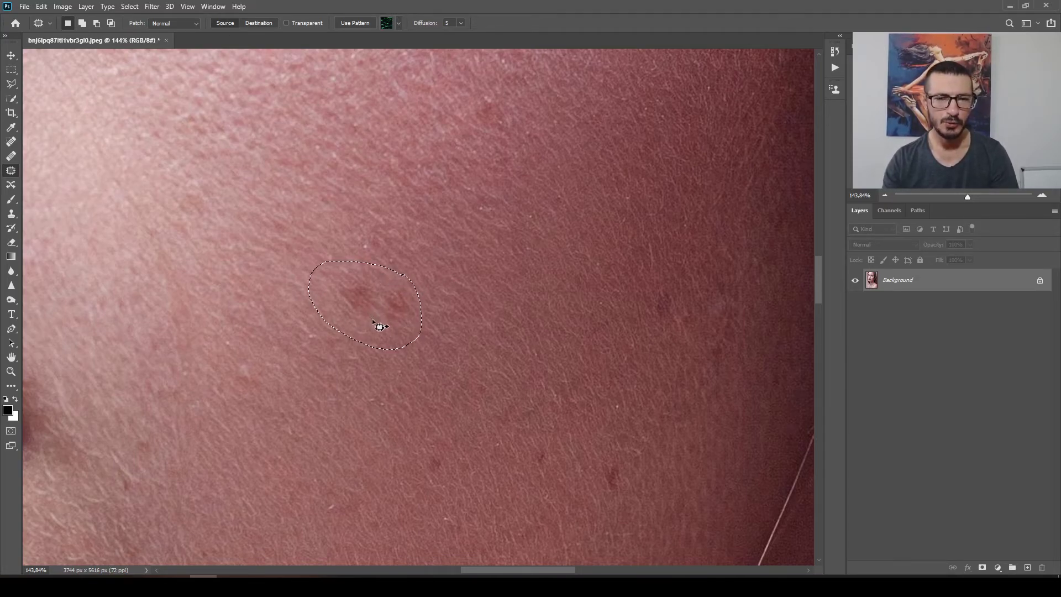
{"action": "left_click_drag", "start_coordinate": [366, 306], "coordinate": [356, 244]}
{"action": "key", "text": "ctrl+d"}
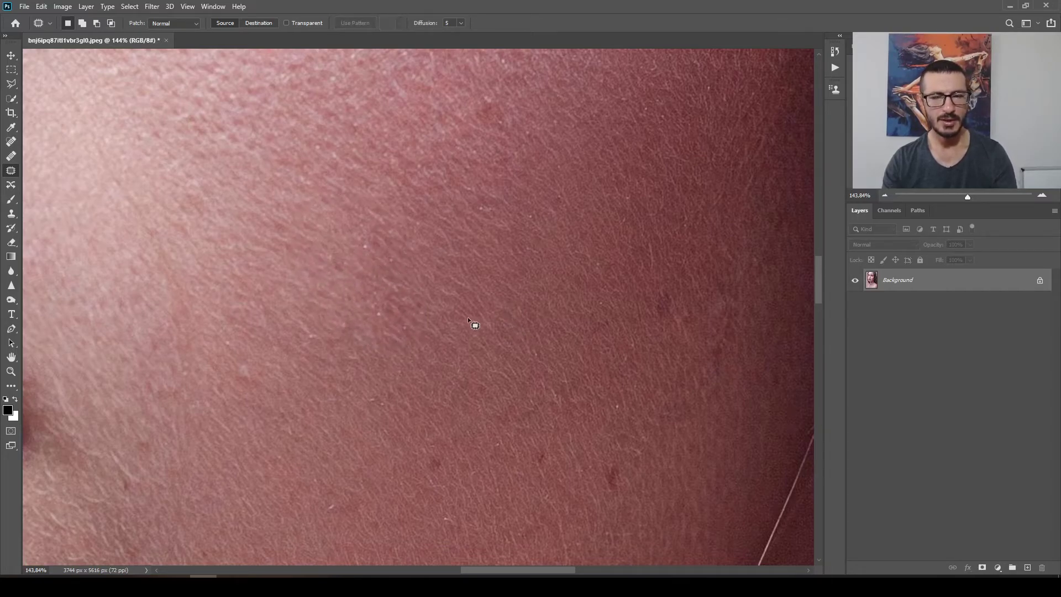
Step: Undo the Source patch, copy the outlined cheek spots in Destination mode onto clean skin nearer the hair, and clear the selection
{"action": "key", "text": "ctrl+z"}
{"action": "key", "text": "ctrl+z"}
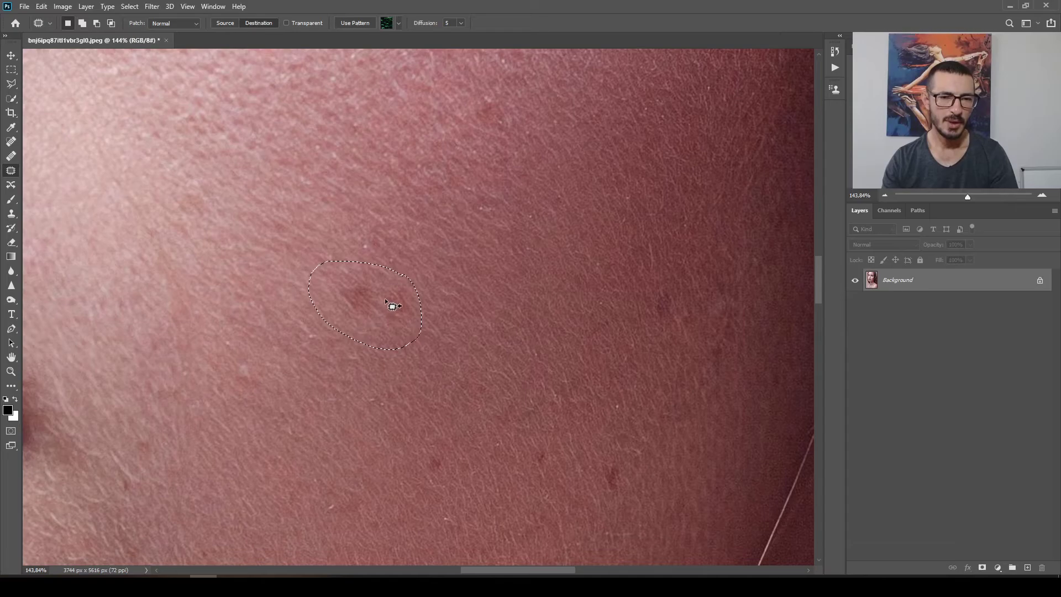
{"action": "left_click_drag", "start_coordinate": [383, 296], "coordinate": [594, 244]}
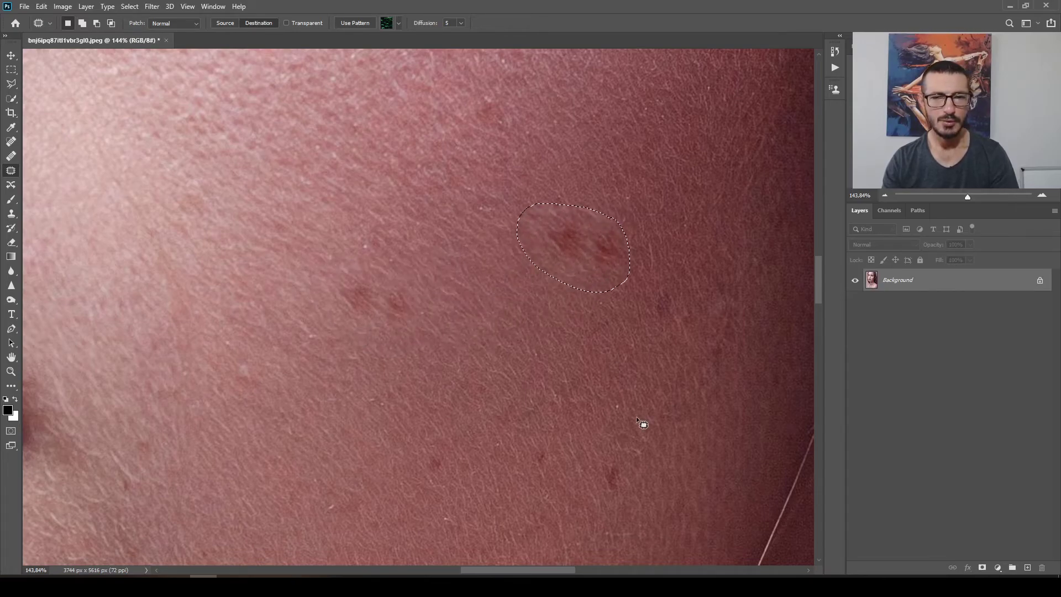
{"action": "key", "text": "ctrl+d"}
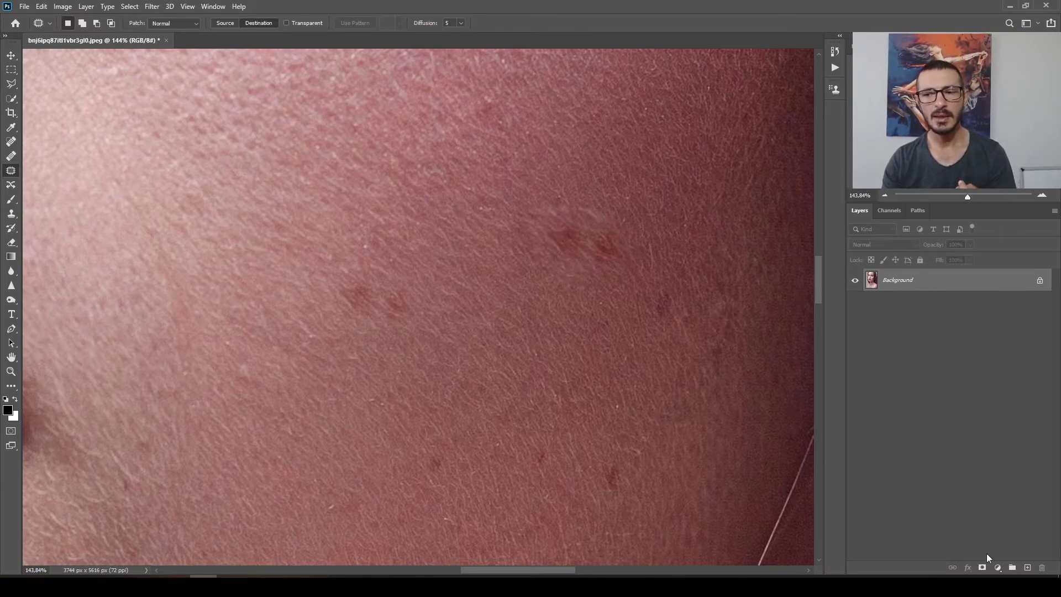
Step: Add an empty layer, switch to the Background and back to the new layer, and delete it
{"action": "left_click", "coordinate": [1027, 568]}
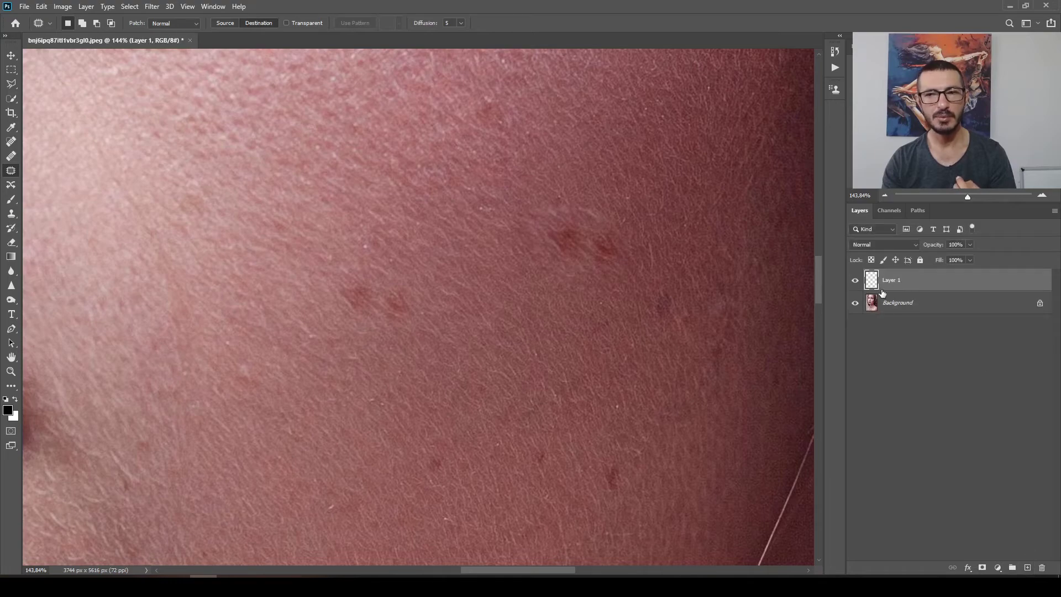
{"action": "left_click", "coordinate": [915, 311]}
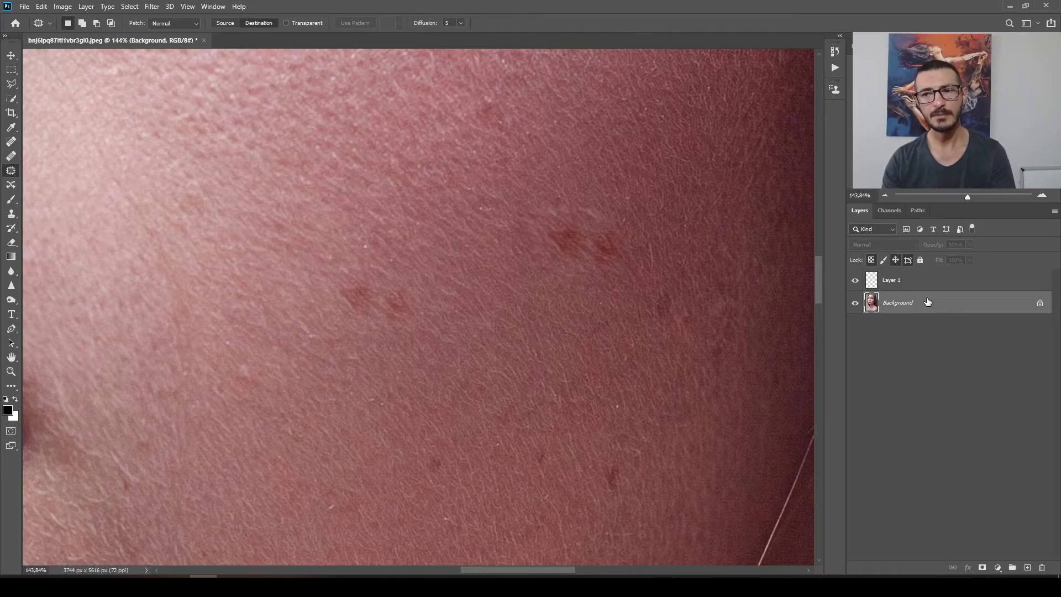
{"action": "left_click", "coordinate": [899, 284]}
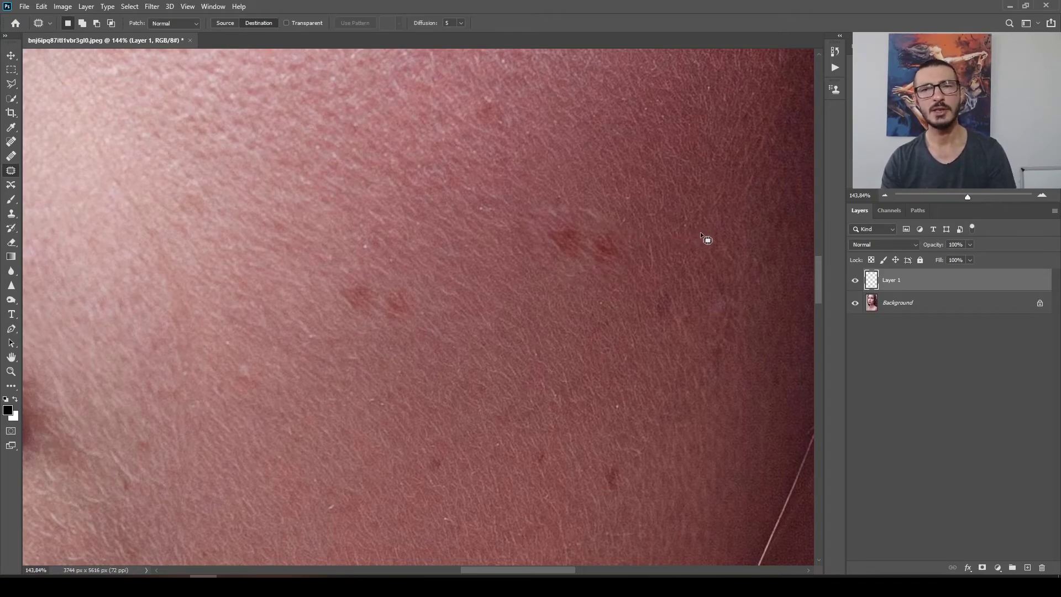
{"action": "key", "text": "Delete"}
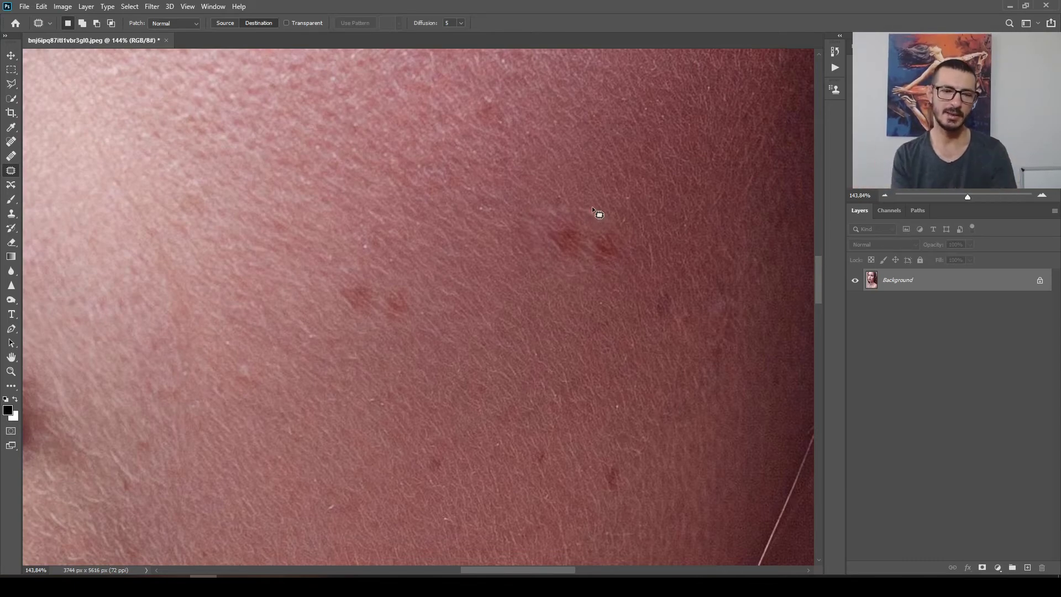
Step: Undo back through the layer changes and the duplicated cheek spots, leaving the image without a selection
{"action": "key", "text": "ctrl+z"}
{"action": "key", "text": "ctrl+z"}
{"action": "key", "text": "ctrl+z"}
{"action": "key", "text": "ctrl+z"}
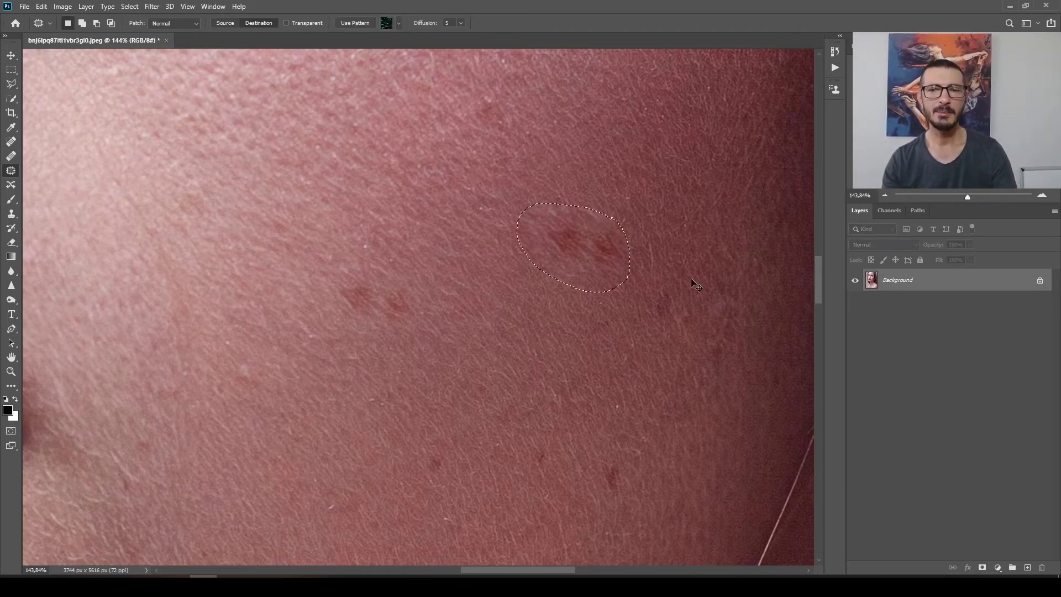
{"action": "key", "text": "ctrl+d"}
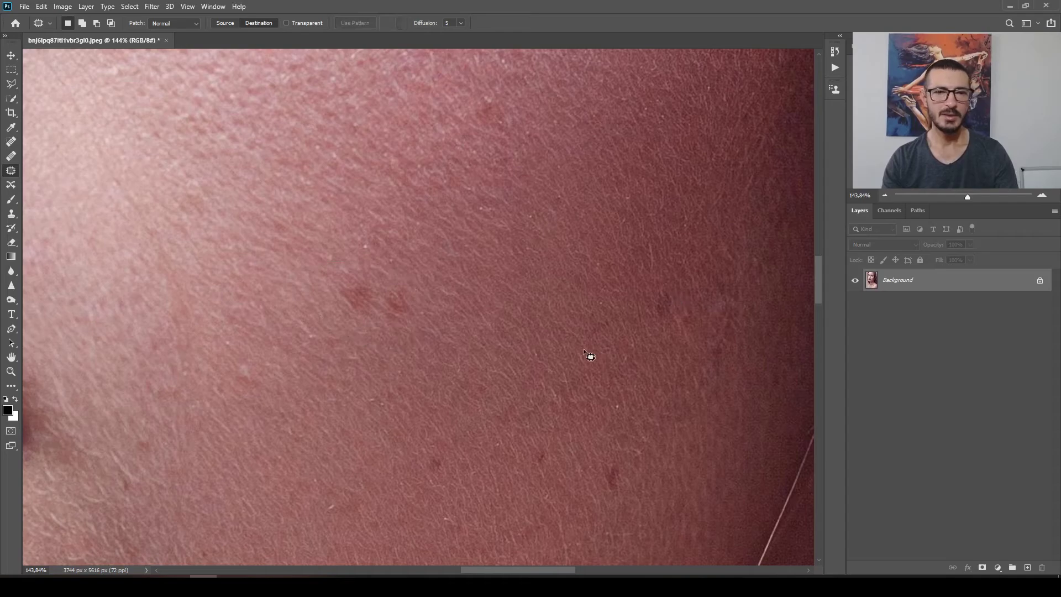
Step: Activate the Clone Stamp tool, try one dab of cloned skin over the mole on the side of the nose, and undo it
{"action": "scroll", "coordinate": [592, 351], "scroll_direction": "down", "scroll_amount": 5}
{"action": "left_click_drag", "start_coordinate": [424, 268], "coordinate": [507, 273]}
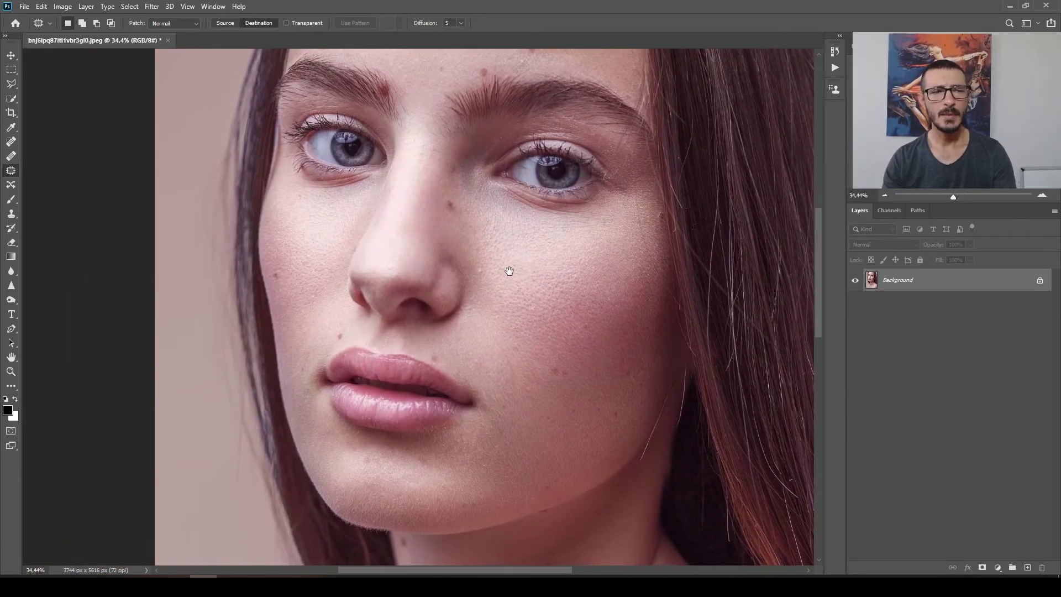
{"action": "left_click", "coordinate": [11, 214]}
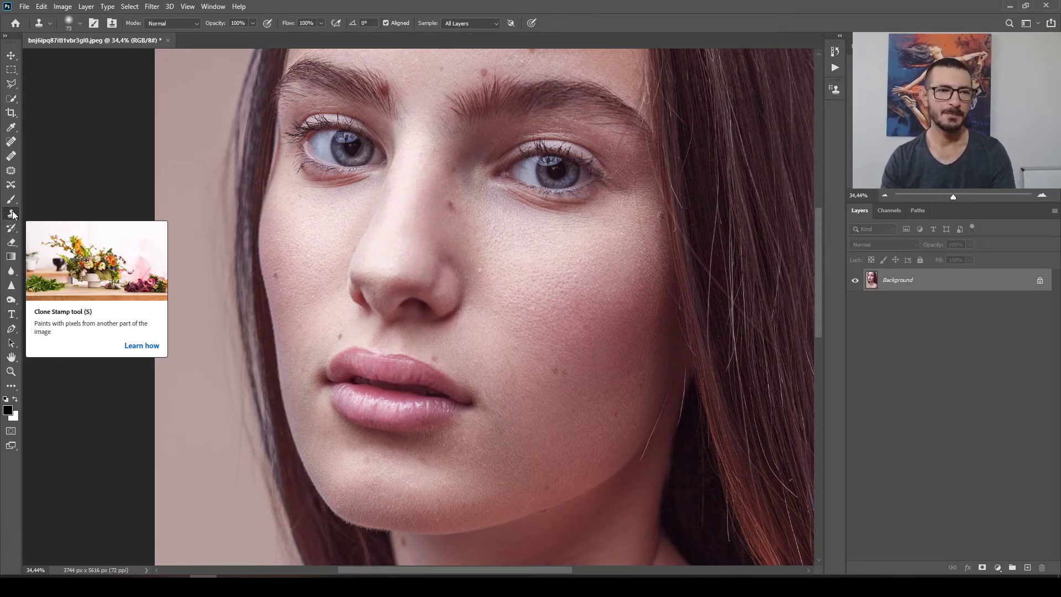
{"action": "scroll", "coordinate": [482, 286], "scroll_direction": "up", "scroll_amount": 3}
{"action": "mouse_move", "coordinate": [443, 101]}
{"action": "left_mouse_down"}
{"action": "mouse_move", "coordinate": [525, 275]}
{"action": "mouse_move", "coordinate": [493, 313]}
{"action": "left_mouse_up"}
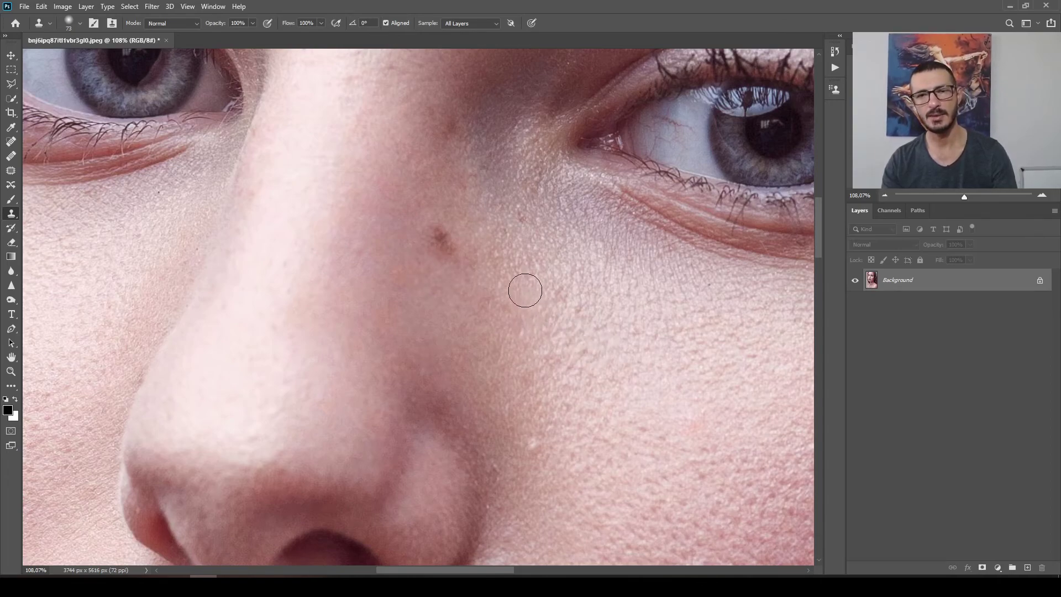
{"action": "left_click", "coordinate": [440, 240]}
{"action": "key", "text": "ctrl+z"}
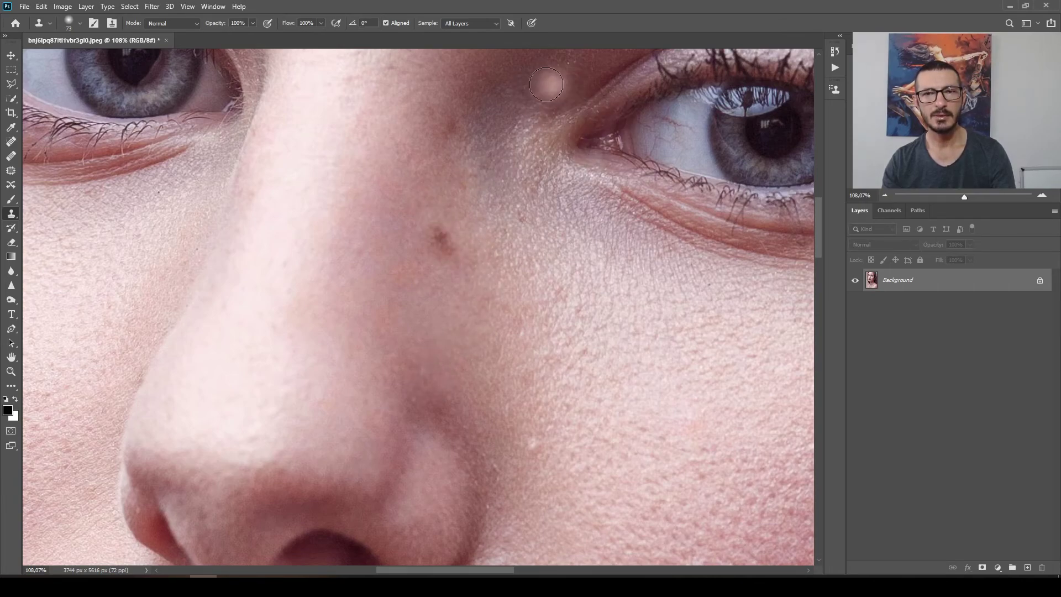
Step: Sample the clean skin below the mole on the side of the nose and clone it over the mole
{"action": "scroll", "coordinate": [447, 315], "scroll_direction": "up", "scroll_amount": 3}
{"action": "left_click", "coordinate": [447, 315], "text": "alt"}
{"action": "left_click", "coordinate": [456, 218]}
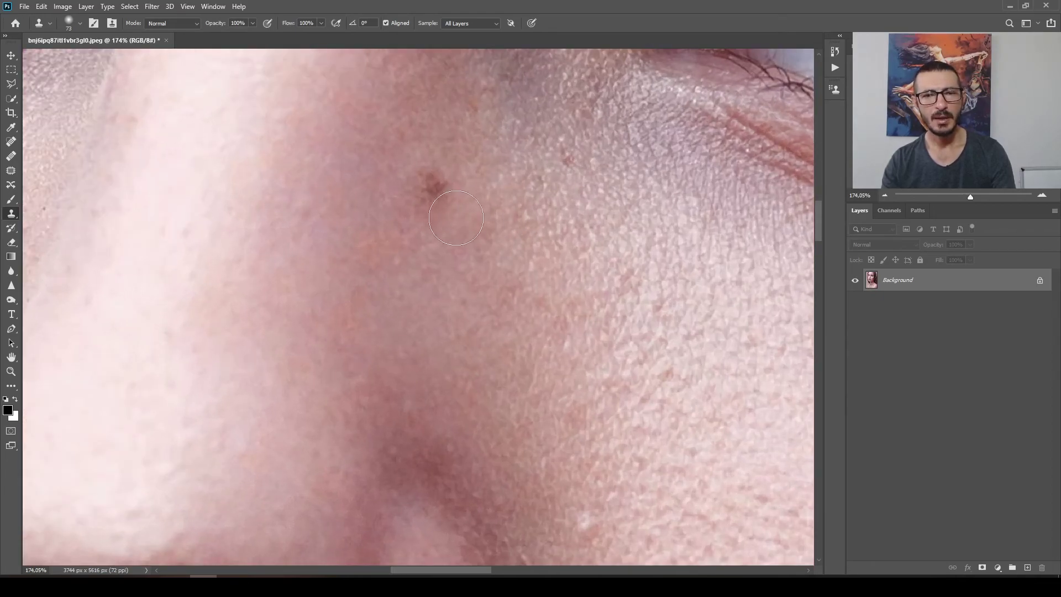
{"action": "mouse_move", "coordinate": [452, 218]}
{"action": "left_mouse_down"}
{"action": "mouse_move", "coordinate": [427, 184]}
{"action": "mouse_move", "coordinate": [403, 191]}
{"action": "mouse_move", "coordinate": [413, 215]}
{"action": "left_mouse_up"}
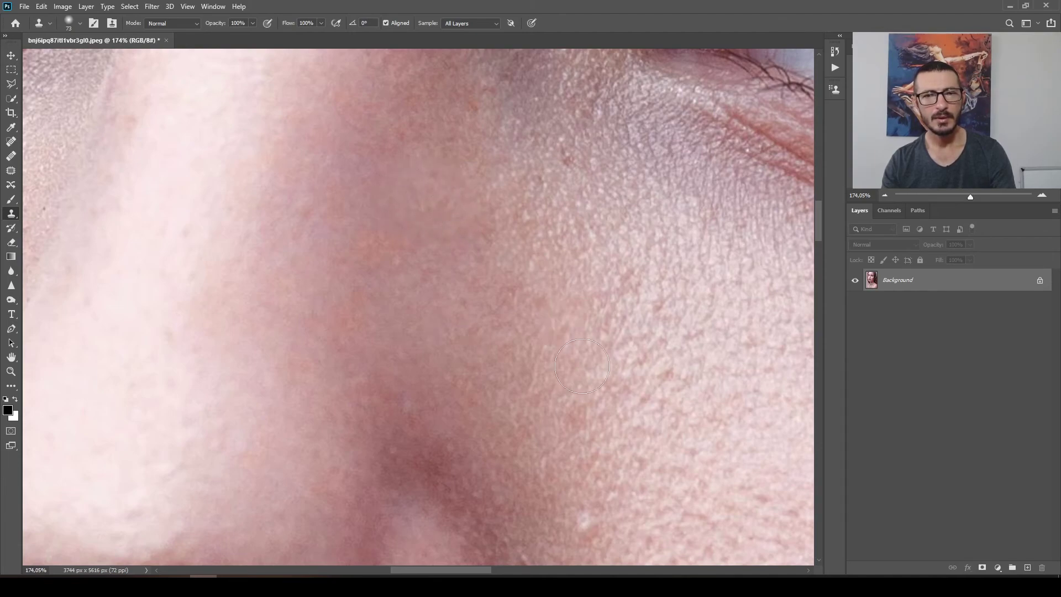
{"action": "scroll", "coordinate": [582, 362], "scroll_direction": "down", "scroll_amount": 6}
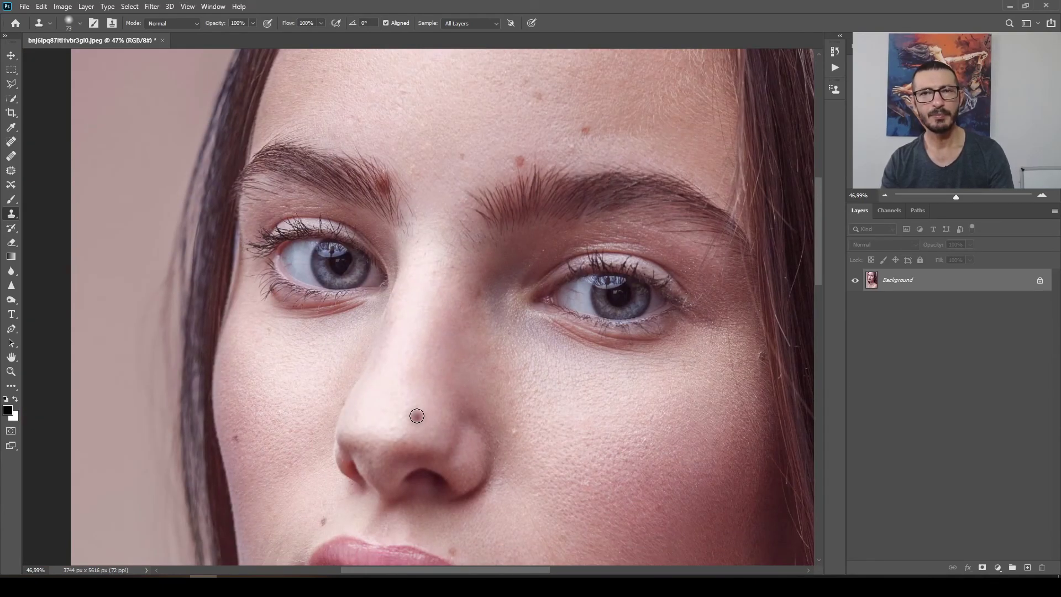
Step: Sample the clean forehead skin beside the faint brown spot above the eyebrow and clone it over the spot
{"action": "left_click_drag", "start_coordinate": [553, 118], "coordinate": [447, 214]}
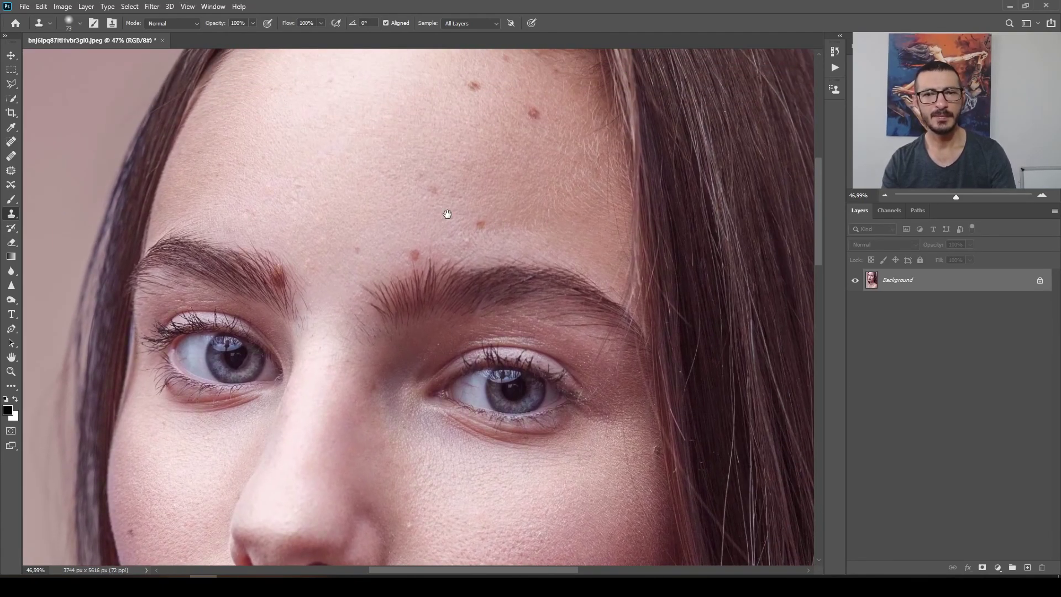
{"action": "scroll", "coordinate": [489, 166], "scroll_direction": "up", "scroll_amount": 6}
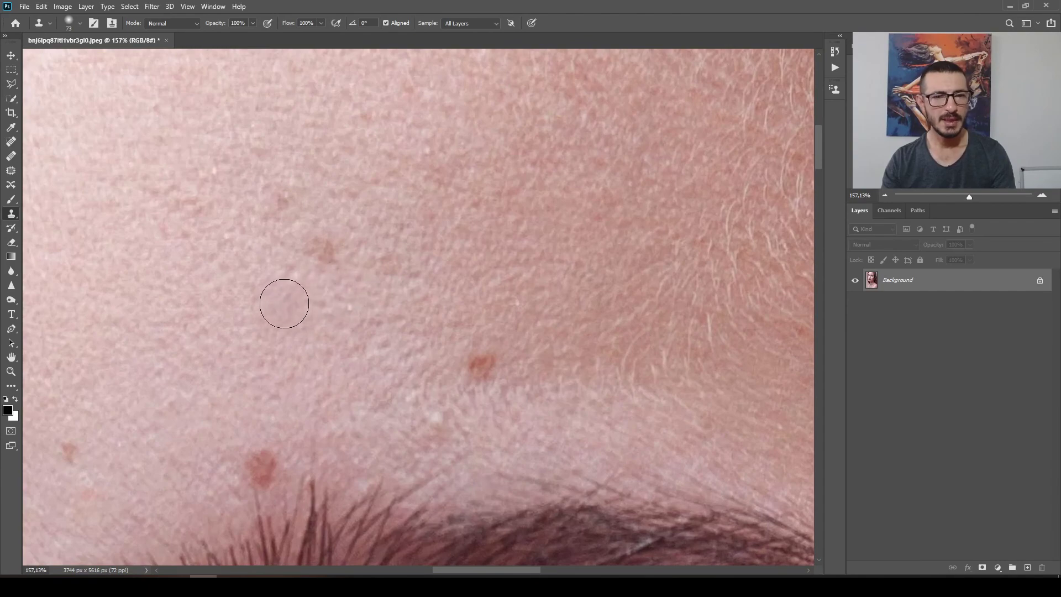
{"action": "left_click", "coordinate": [255, 303], "text": "alt"}
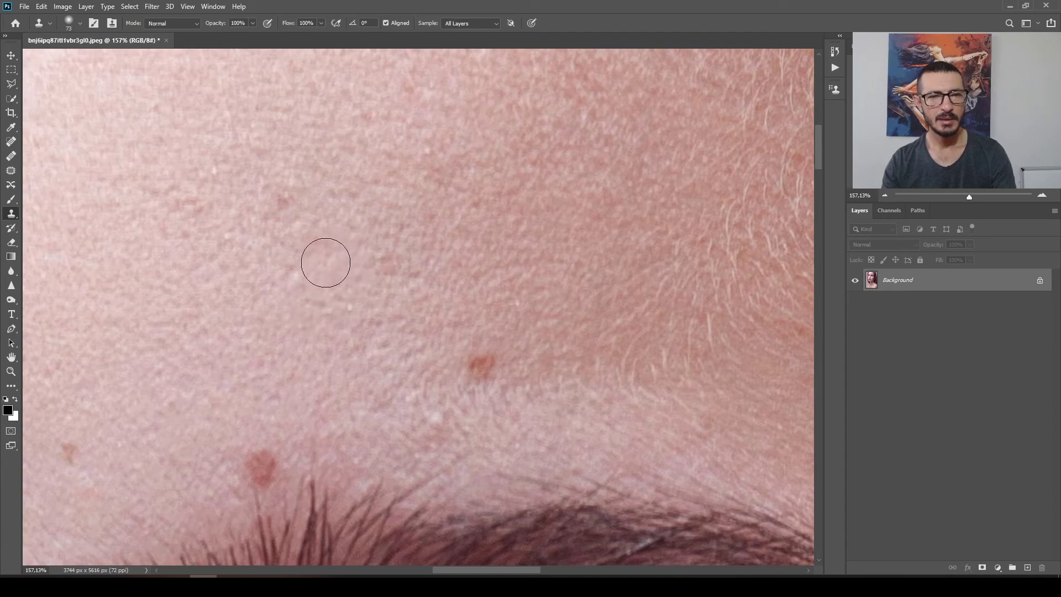
{"action": "left_click_drag", "start_coordinate": [333, 258], "coordinate": [315, 251]}
Step: Reduce the brush size to 47 px, sample clean skin beside the upper forehead mole nearer the centre, and clone it over the mole
{"action": "scroll", "coordinate": [427, 318], "scroll_direction": "down", "scroll_amount": 5}
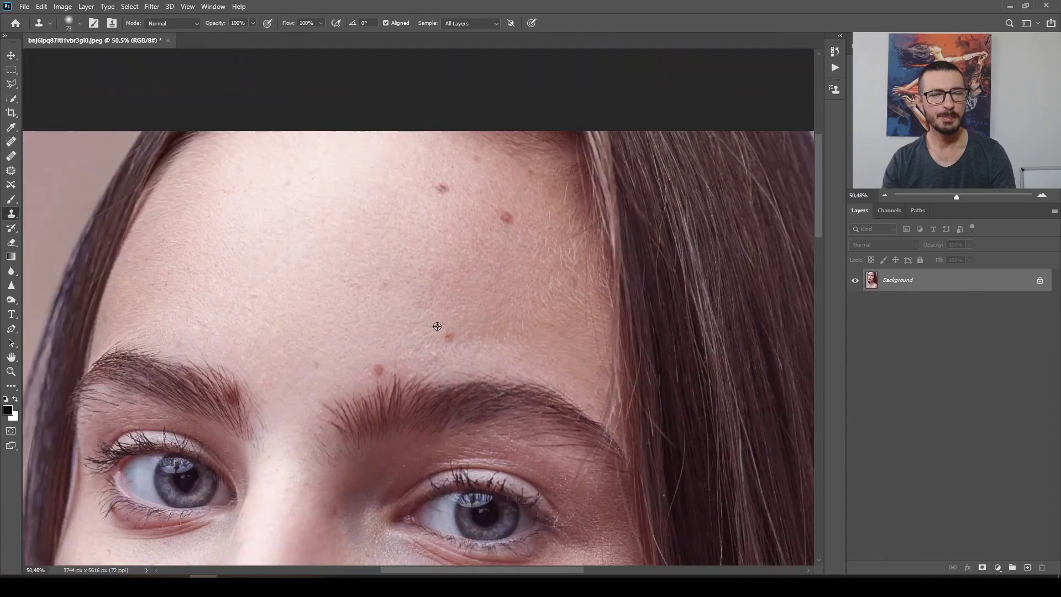
{"action": "scroll", "coordinate": [429, 246], "scroll_direction": "up", "scroll_amount": 5}
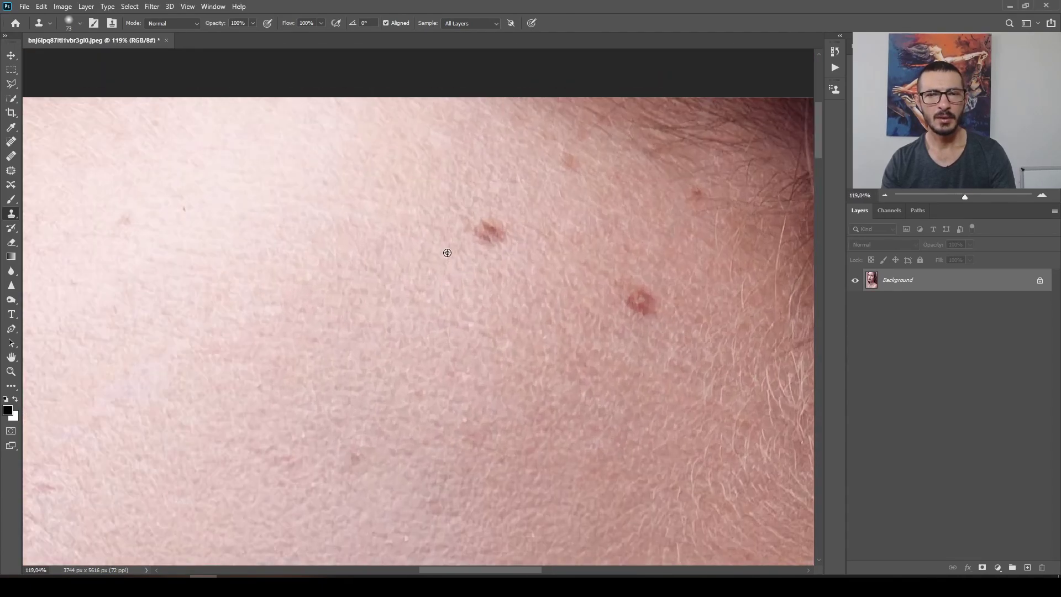
{"action": "right_click", "coordinate": [437, 282], "text": "alt"}
{"action": "left_click_drag", "start_coordinate": [436, 280], "coordinate": [430, 279]}
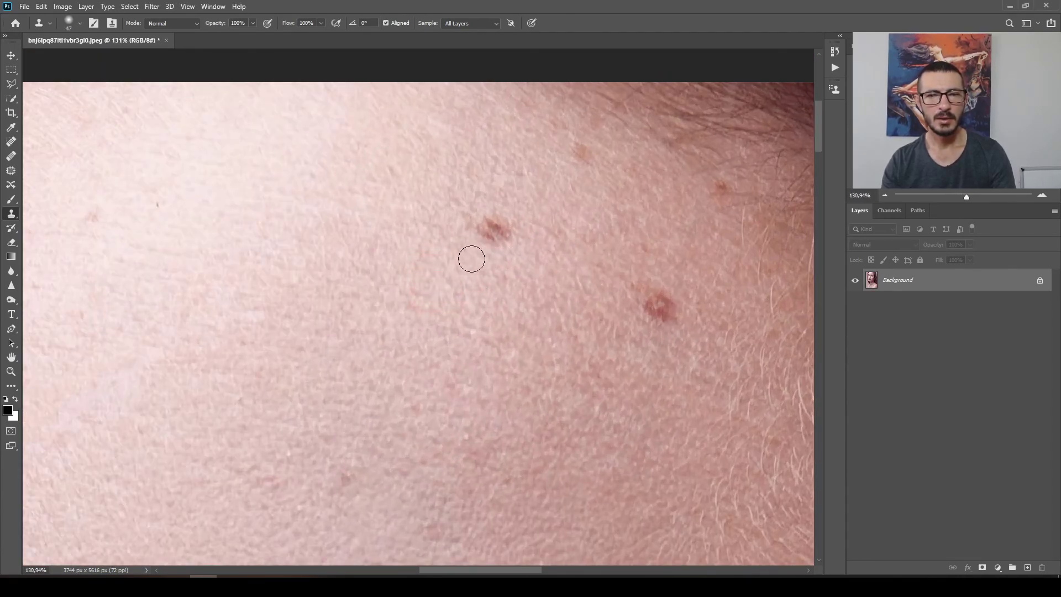
{"action": "left_click", "coordinate": [436, 259], "text": "alt"}
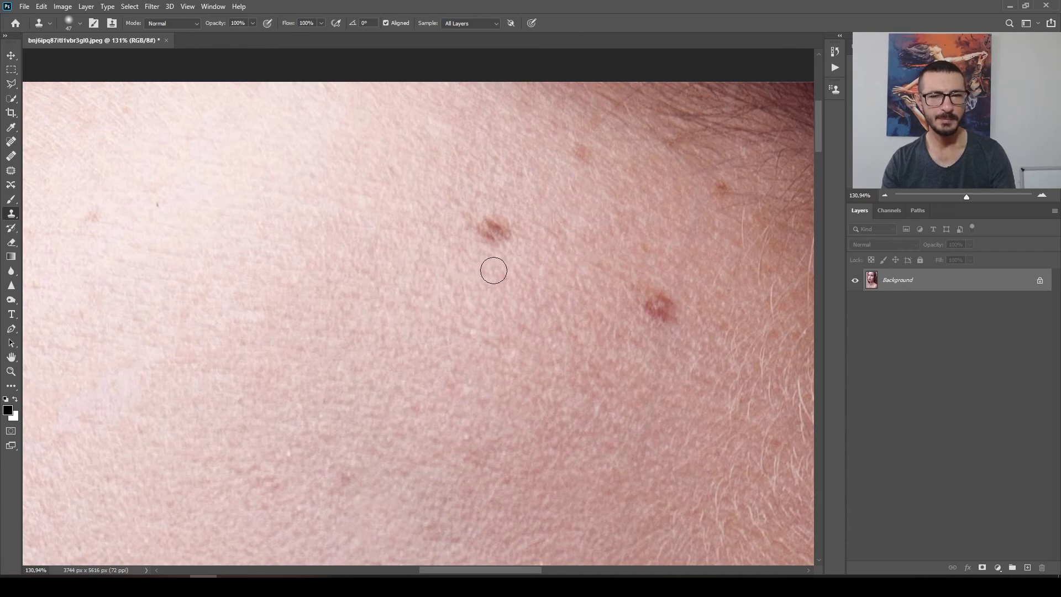
{"action": "mouse_move", "coordinate": [505, 231]}
{"action": "left_mouse_down"}
{"action": "mouse_move", "coordinate": [488, 232]}
{"action": "mouse_move", "coordinate": [500, 225]}
{"action": "left_mouse_up"}
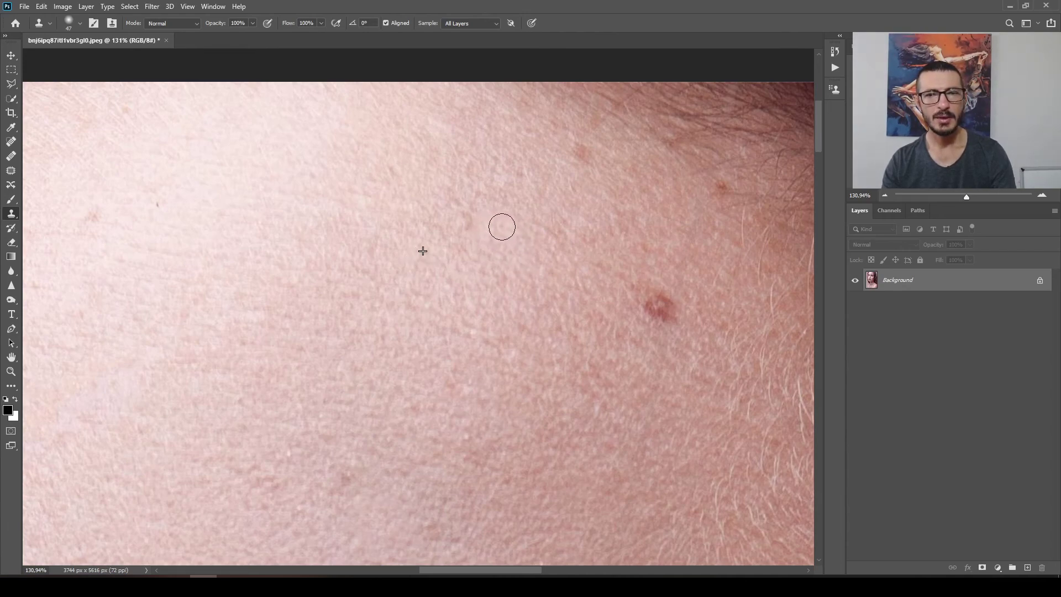
Step: Clone clean skin from beside the remaining upper forehead mole over it, resampling below the mole to cover its leftover trace
{"action": "left_click", "coordinate": [605, 295], "text": "alt"}
{"action": "left_click", "coordinate": [649, 308]}
{"action": "left_click_drag", "start_coordinate": [653, 303], "coordinate": [665, 299]}
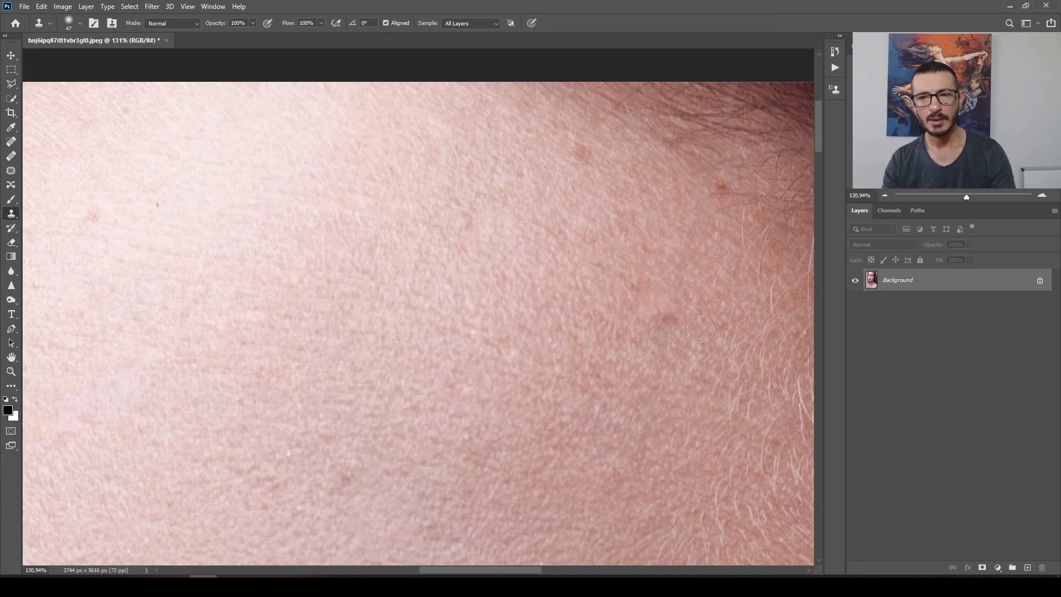
{"action": "left_click", "coordinate": [677, 363], "text": "alt"}
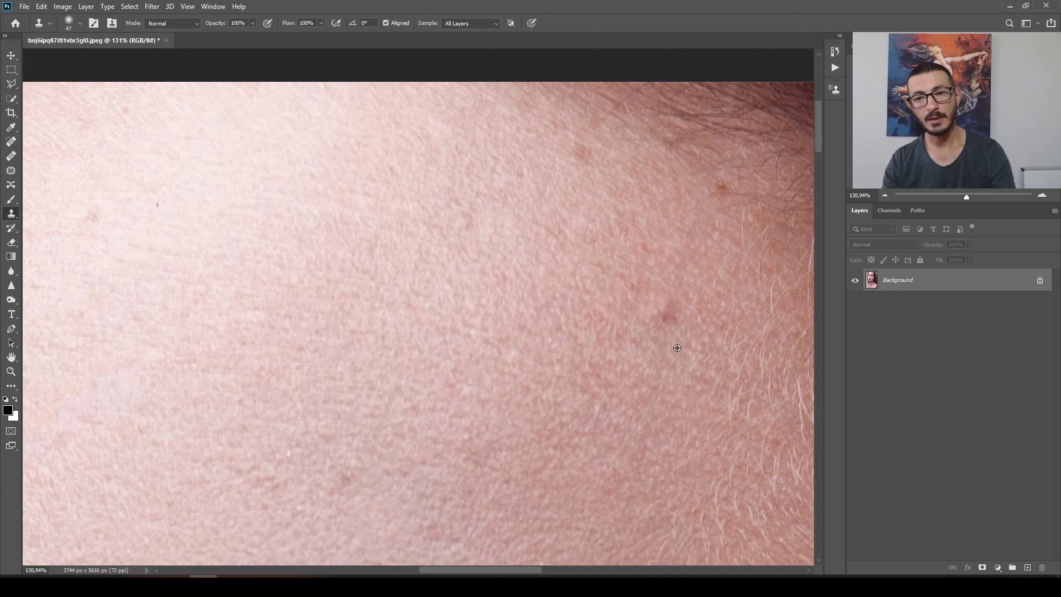
{"action": "left_click", "coordinate": [669, 324]}
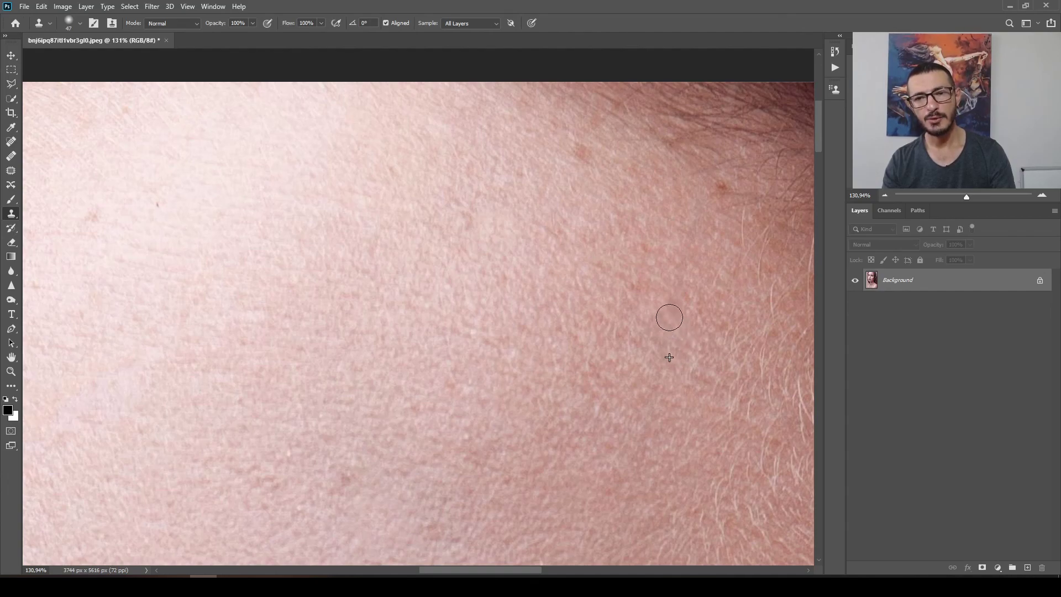
{"action": "scroll", "coordinate": [600, 423], "scroll_direction": "down", "scroll_amount": 3}
{"action": "scroll", "coordinate": [600, 422], "scroll_direction": "down", "scroll_amount": 4}
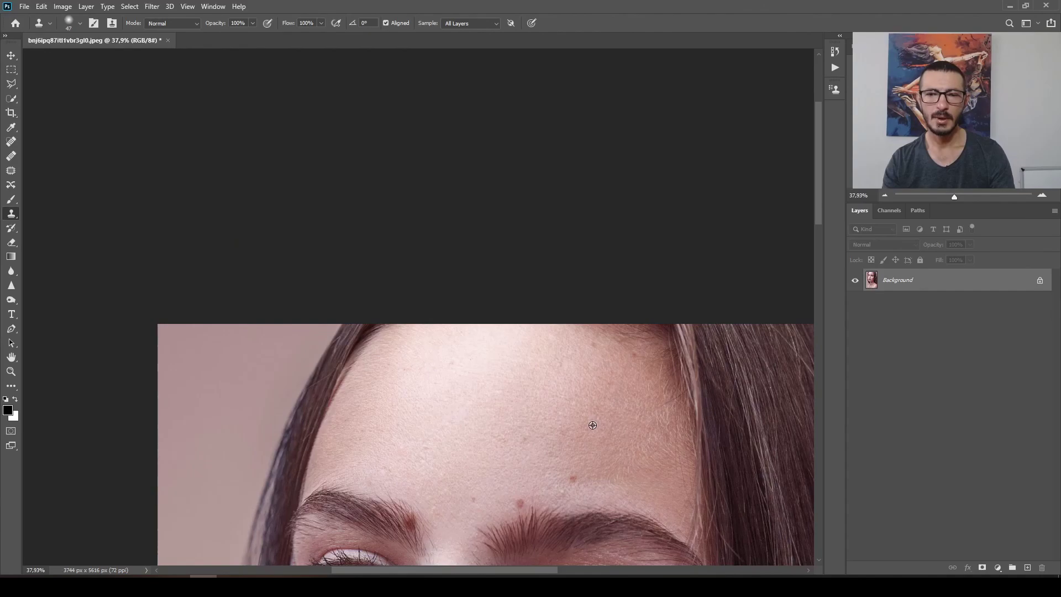
{"action": "left_click_drag", "start_coordinate": [572, 466], "coordinate": [478, 132]}
{"action": "scroll", "coordinate": [479, 246], "scroll_direction": "down", "scroll_amount": 1}
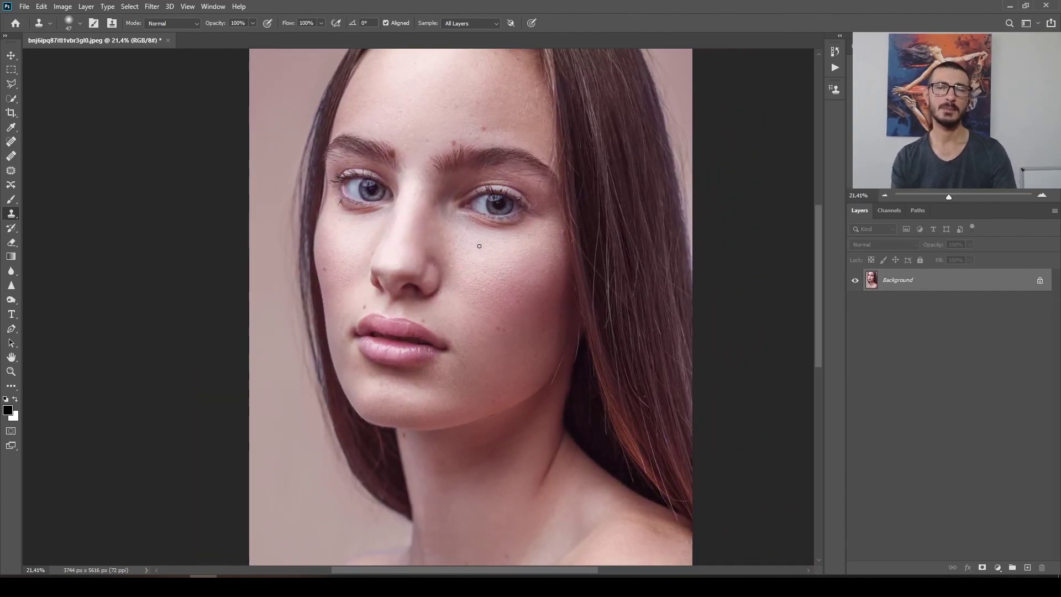